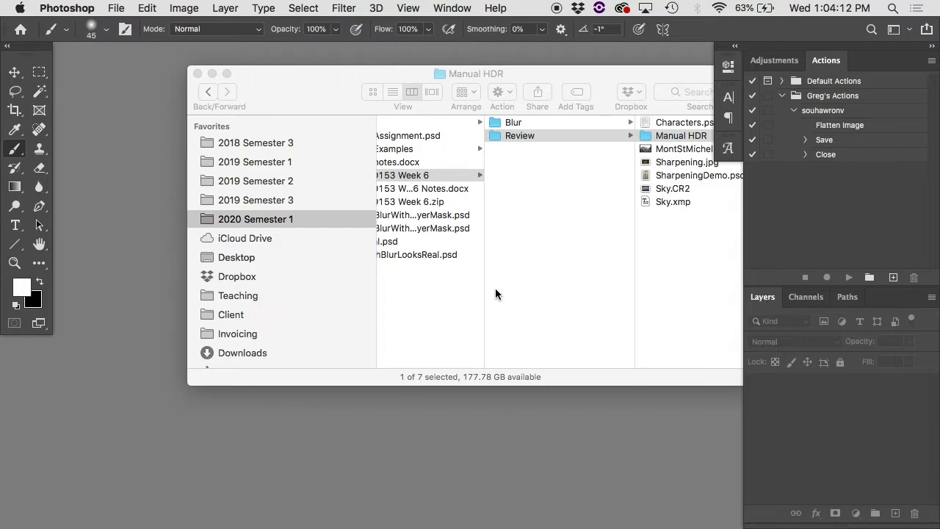
In Finder, open the Shutter Speed folder inside the Week 6 blur folder and preview MotionBlur_Flagstaffotos.jpg
click(512, 135)
click(513, 122)
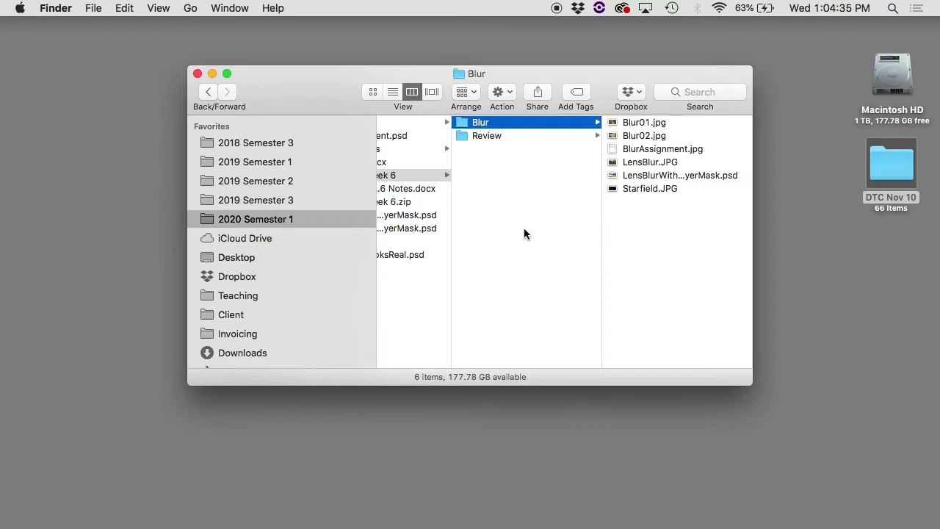
scroll(514, 140, left, 3)
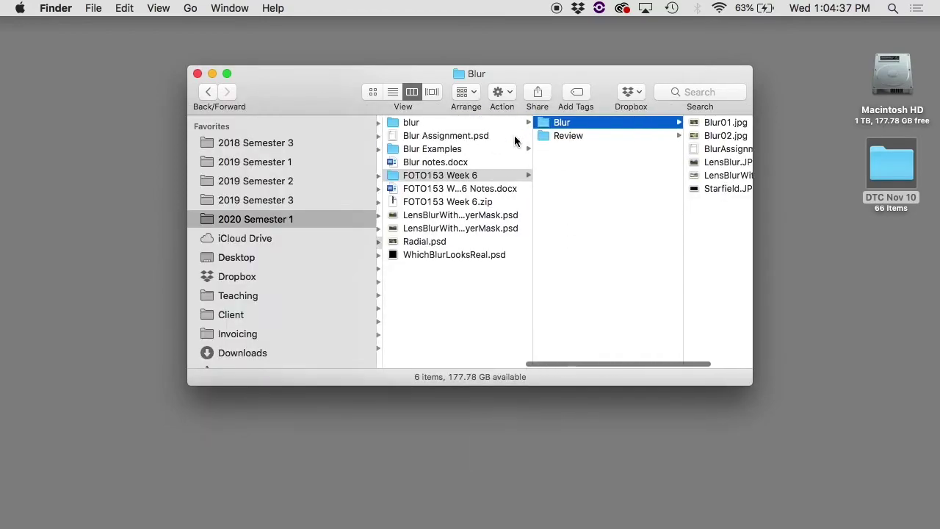
click(500, 122)
click(596, 282)
click(664, 174)
key(space)
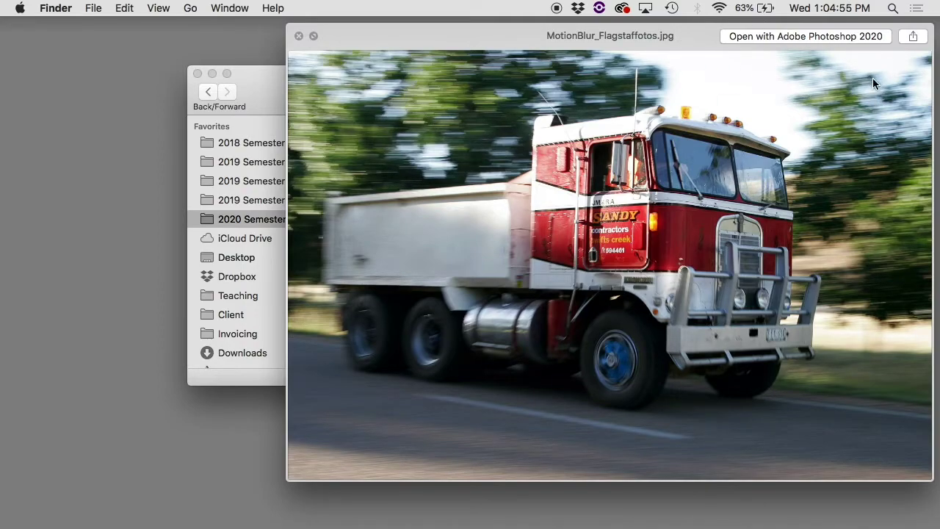
Examine the blur on the truck's front wheel up close, view the whole photo again and close the preview
scroll(647, 336, up, 3)
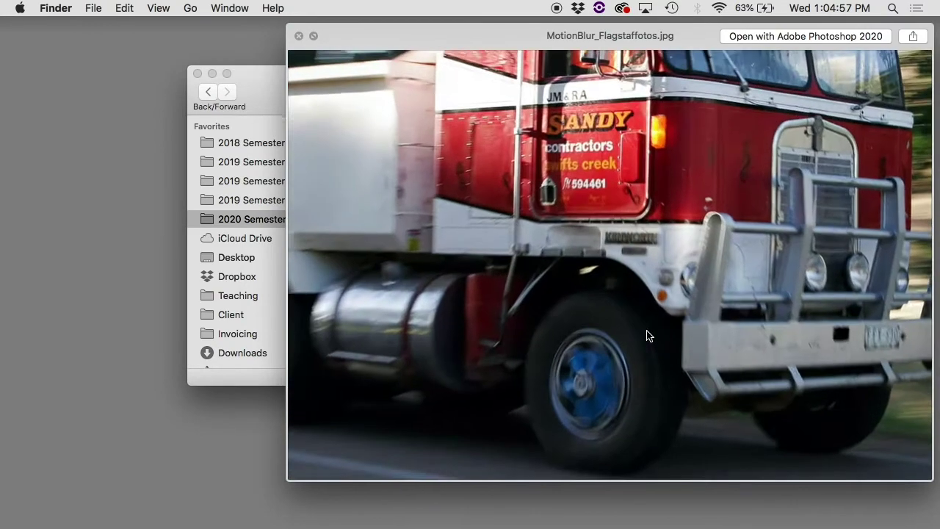
scroll(646, 335, up, 5)
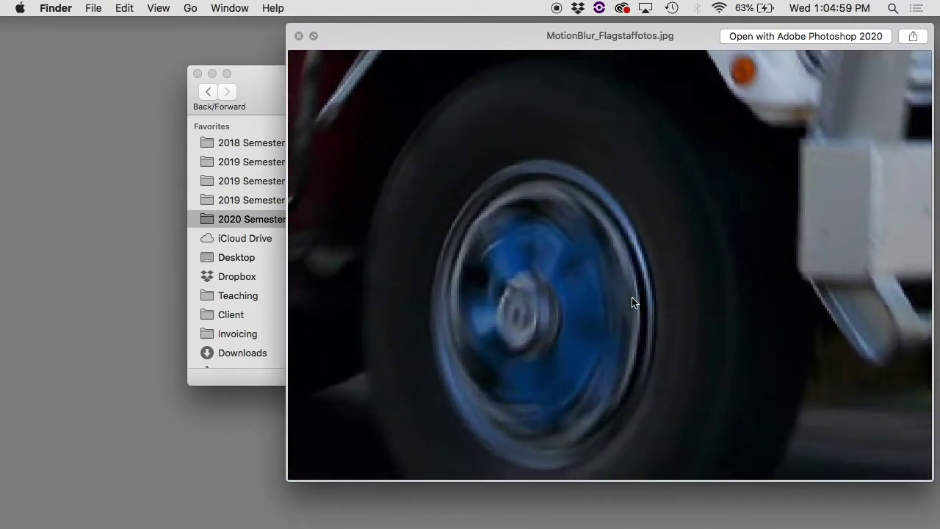
scroll(451, 404, down, 8)
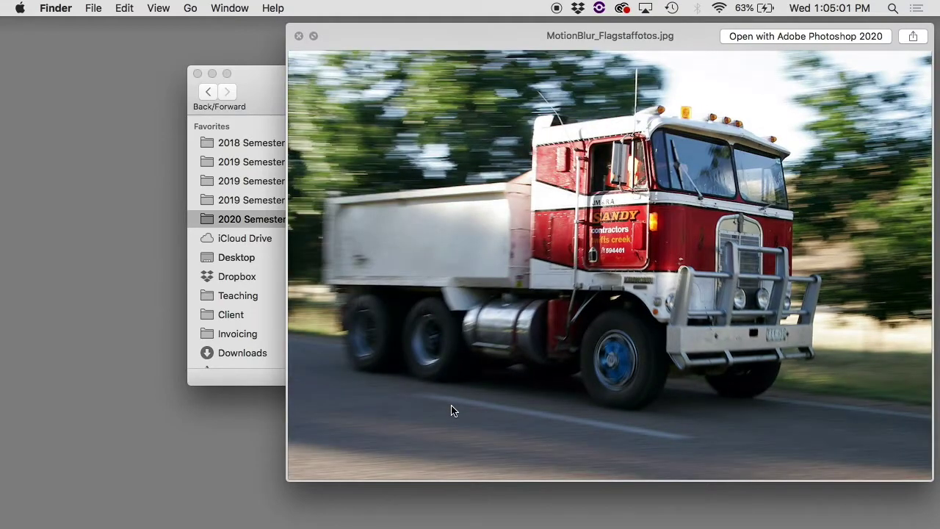
key(space)
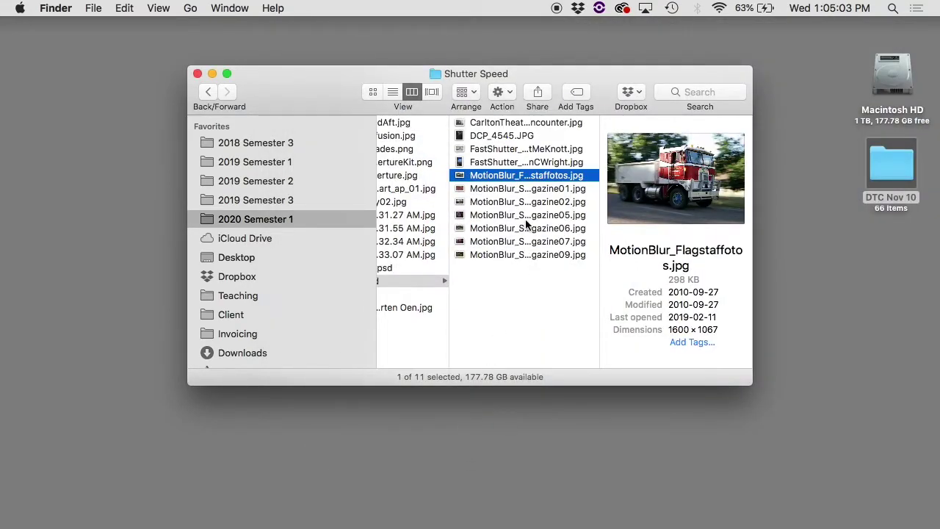
Preview the MotionBlur_SmashingMagazine photos from 01 through 07 one after another and close the preview
click(523, 190)
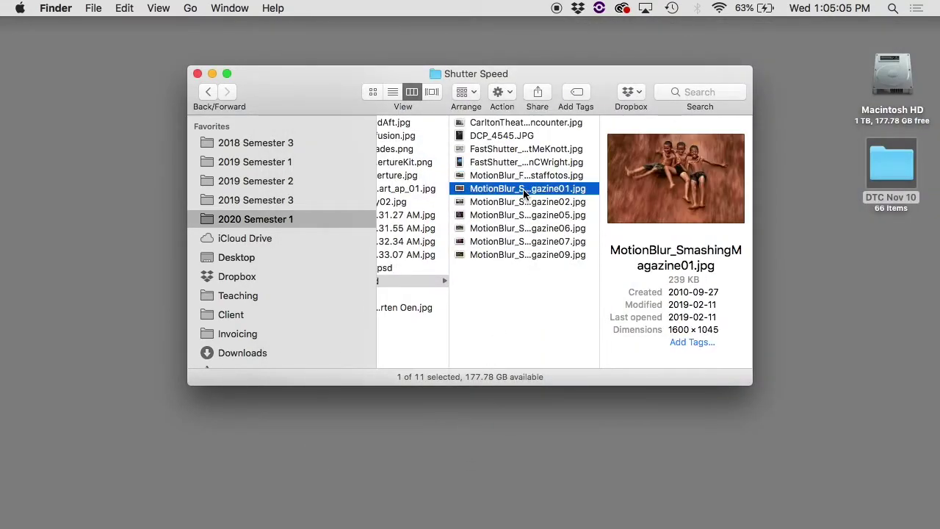
key(space)
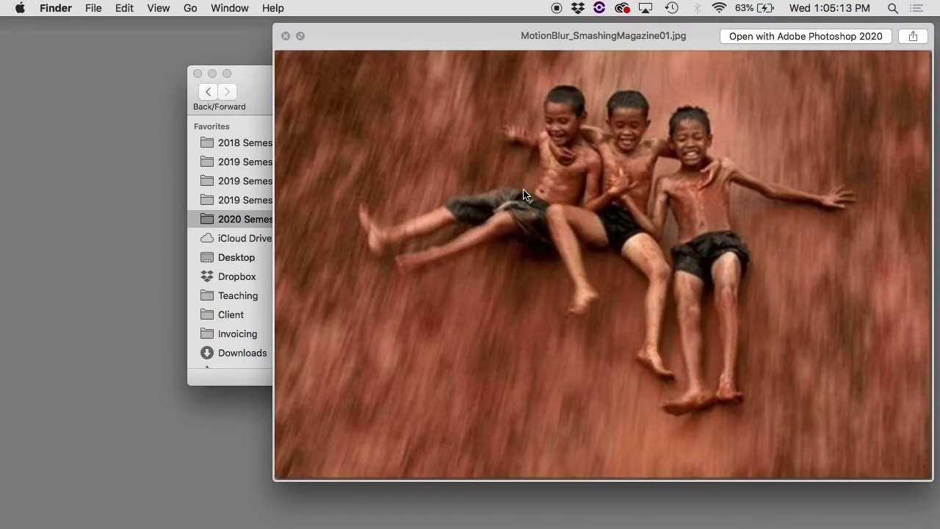
key(Down)
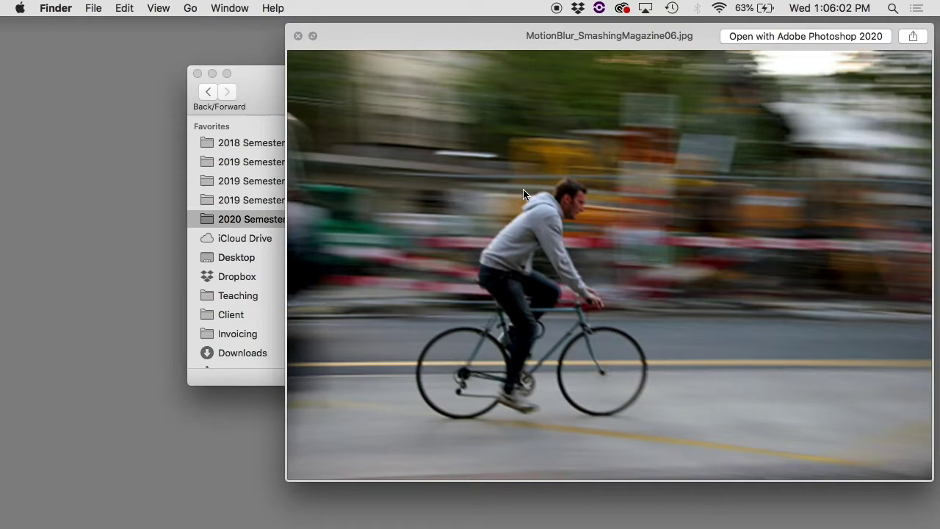
key(Down)
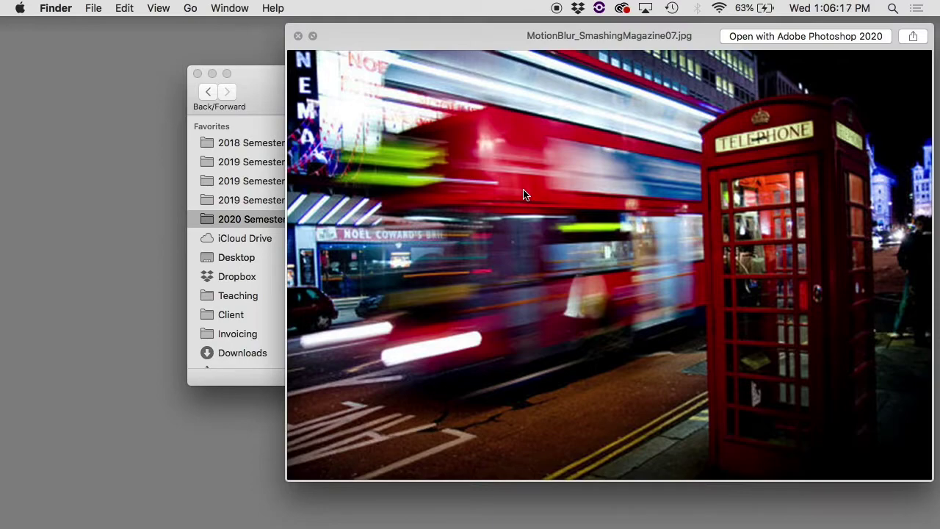
key(space)
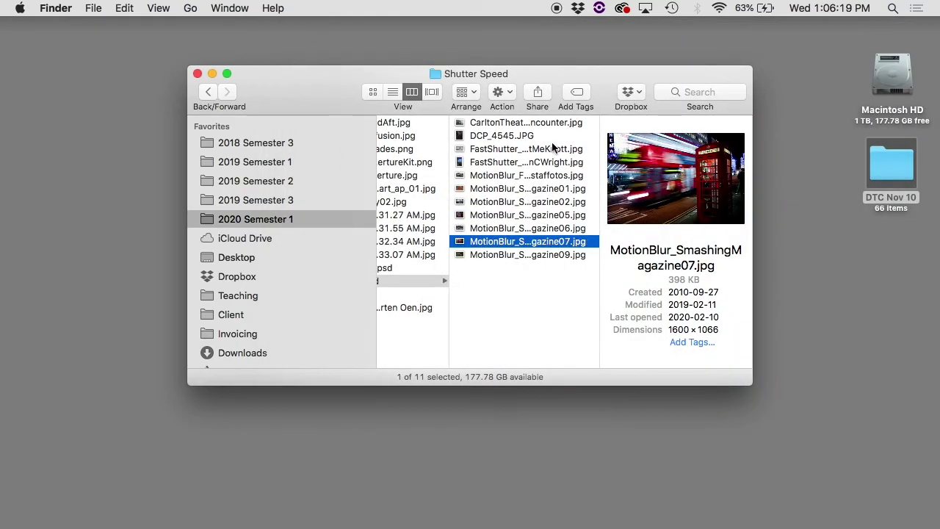
Preview DCP_4545.JPG in full screen, examine its car light trails up close and close the preview
click(523, 136)
key(space)
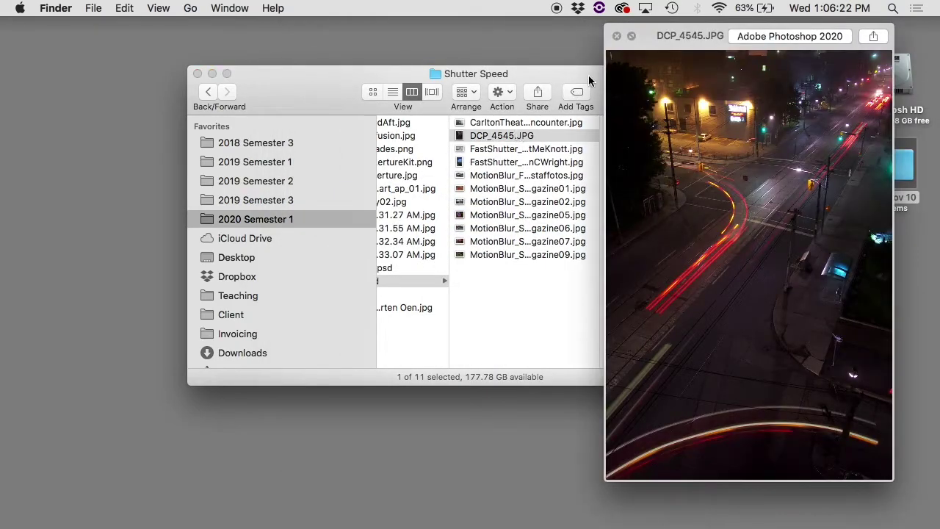
click(631, 37)
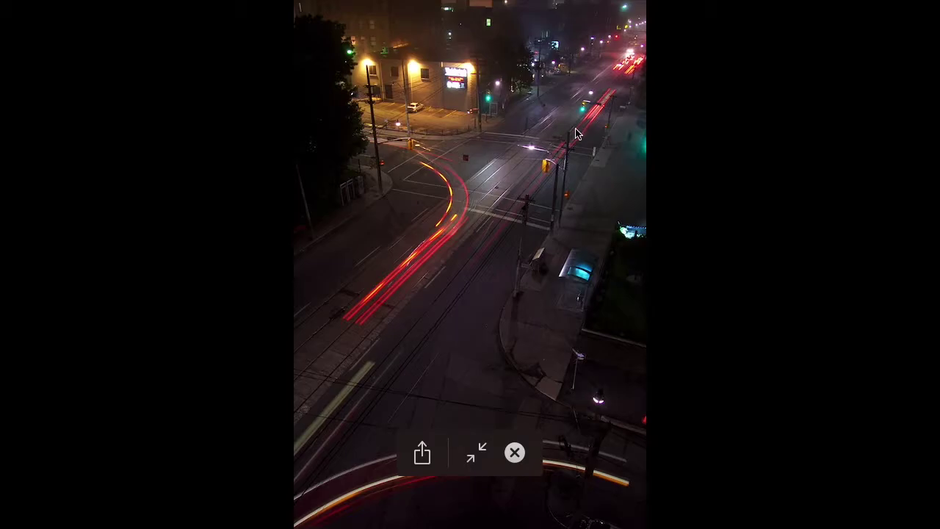
scroll(447, 221, up, 5)
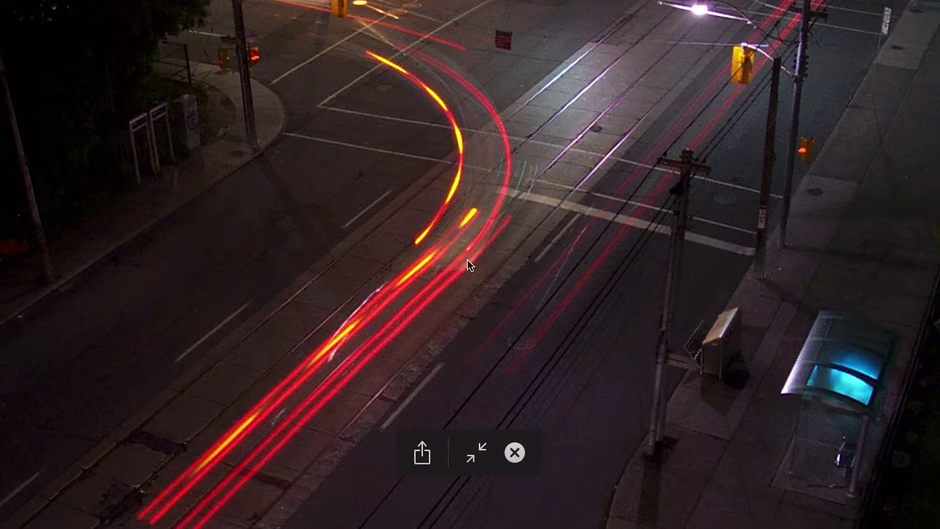
scroll(465, 262, down, 5)
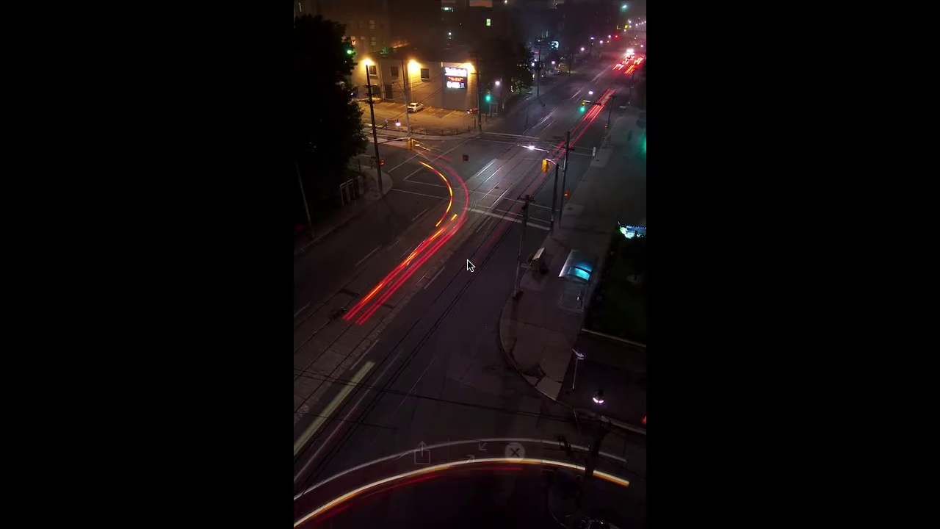
key(Escape)
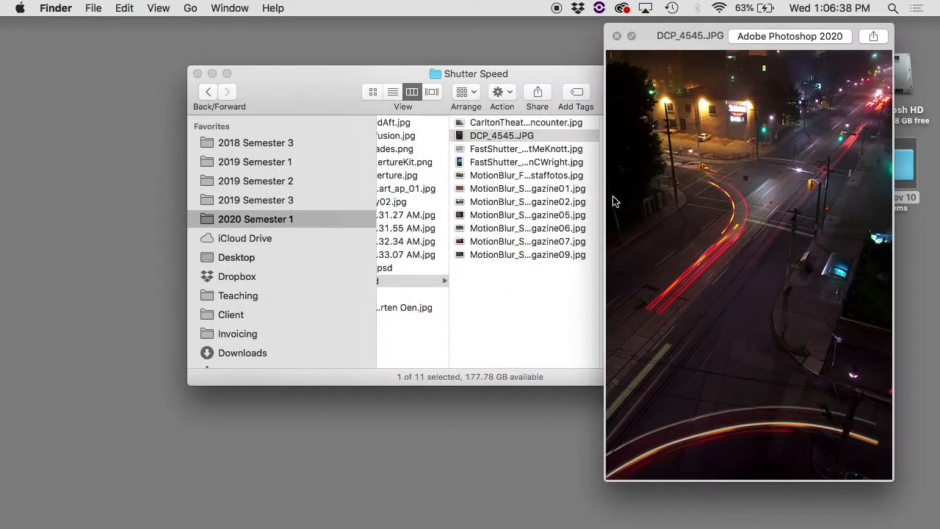
click(617, 35)
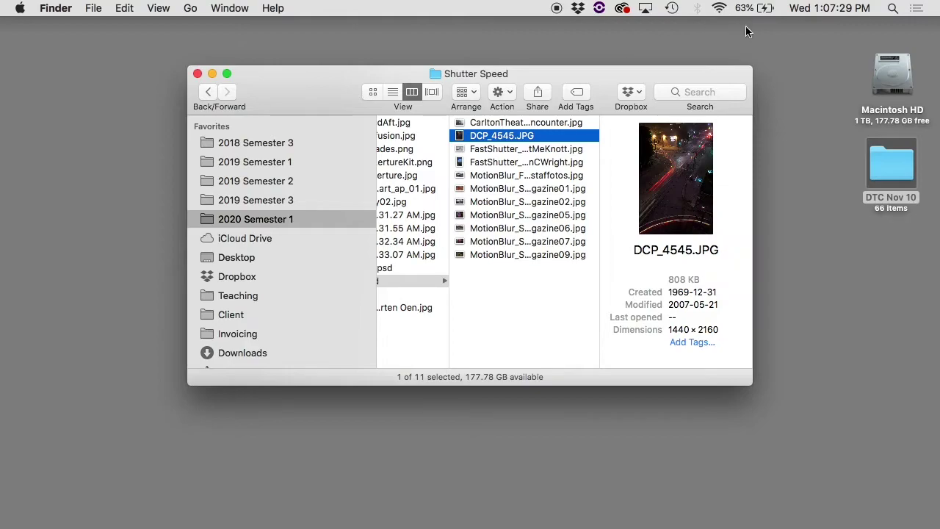
Open WhichBlurLooksReal.psd in Photoshop, compare its Background, Gaussian Blur and Lens Blur layers by toggling visibility, and close it
scroll(504, 231, left, 10)
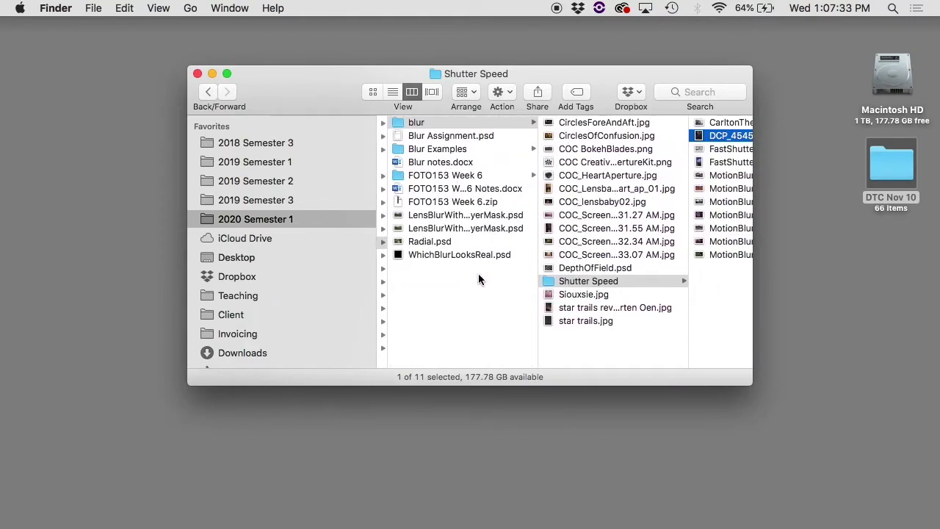
double_click(457, 255)
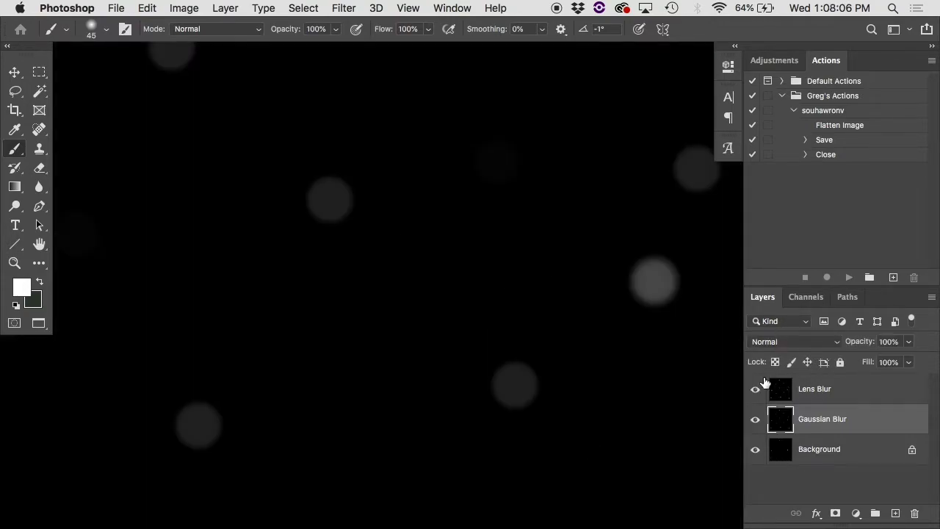
drag(758, 399, 759, 413)
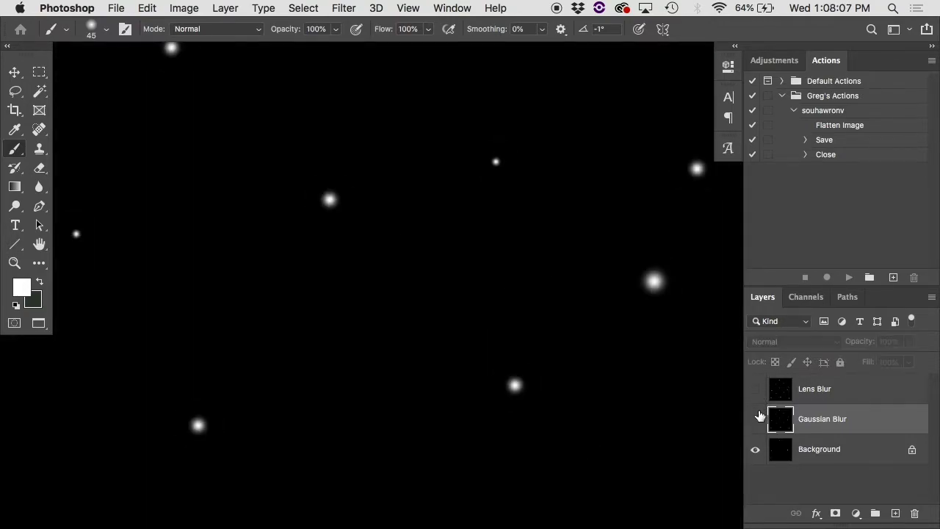
click(756, 417)
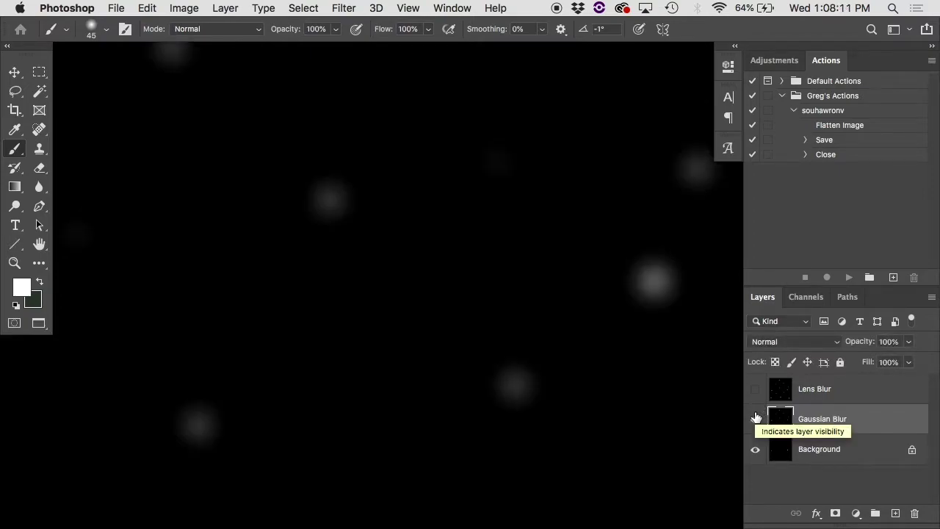
click(757, 390)
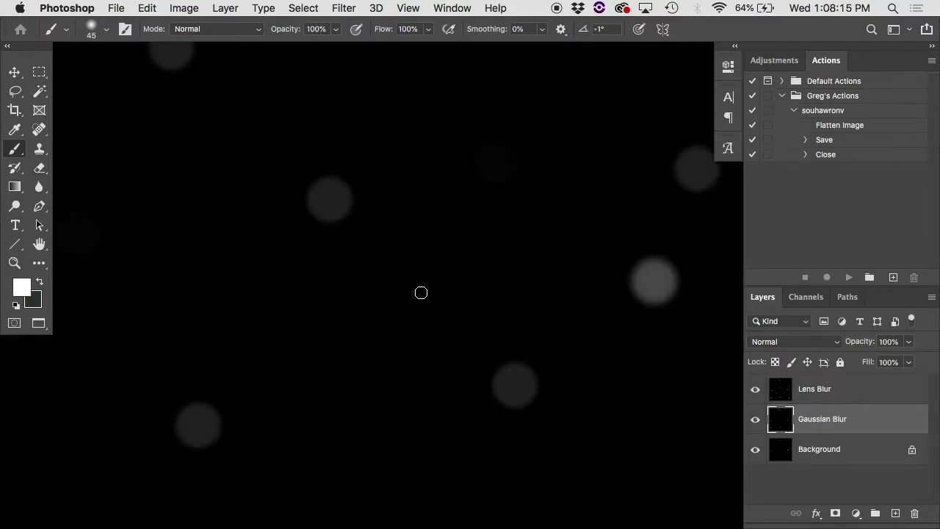
key(super+o)
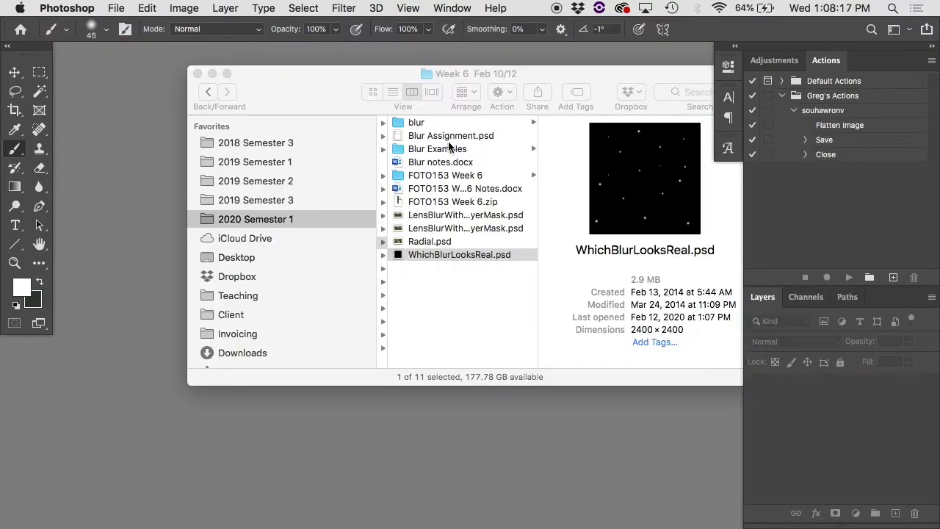
Return to Finder, open the blur folder, view CirclesOfConfusion.jpg in a preview and close it
click(443, 126)
click(444, 125)
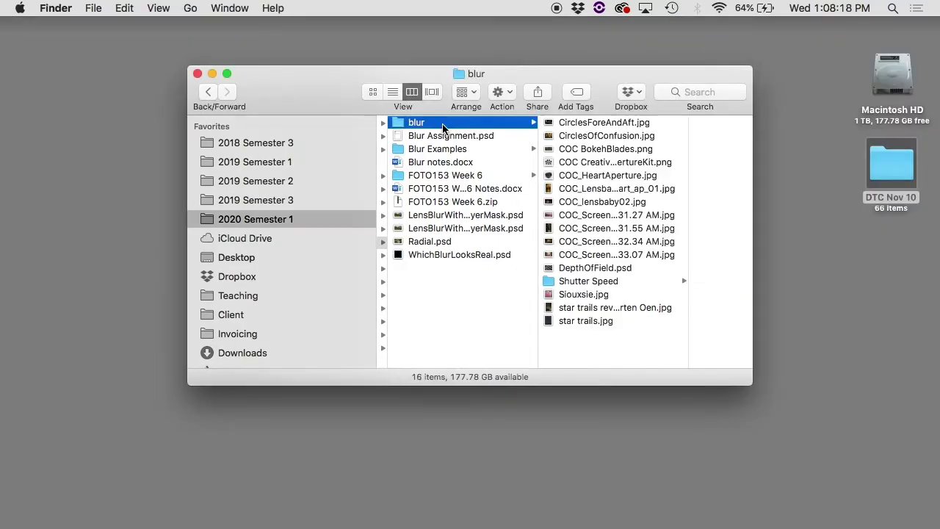
click(588, 136)
key(space)
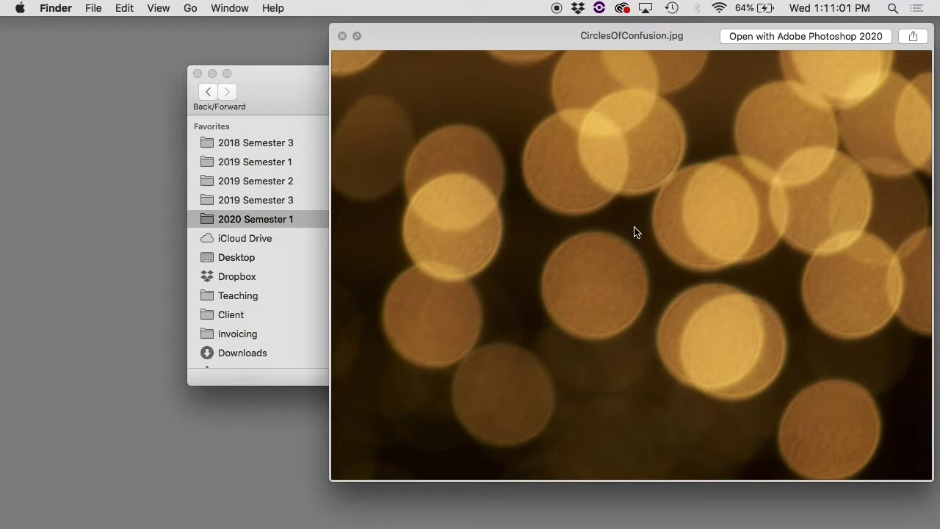
key(space)
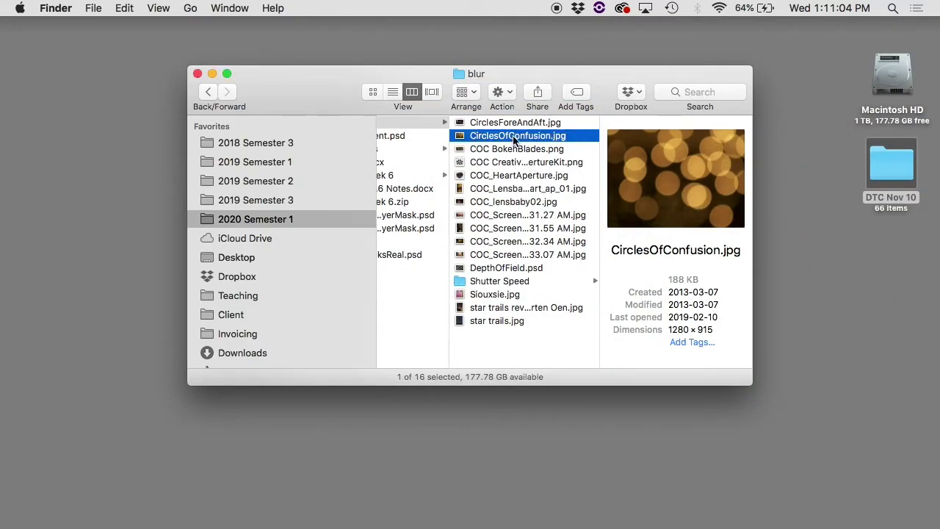
Preview CirclesForeAndAft.jpg, examine the bench's edges and the out-of-focus lights up close, and close the preview
click(504, 121)
key(space)
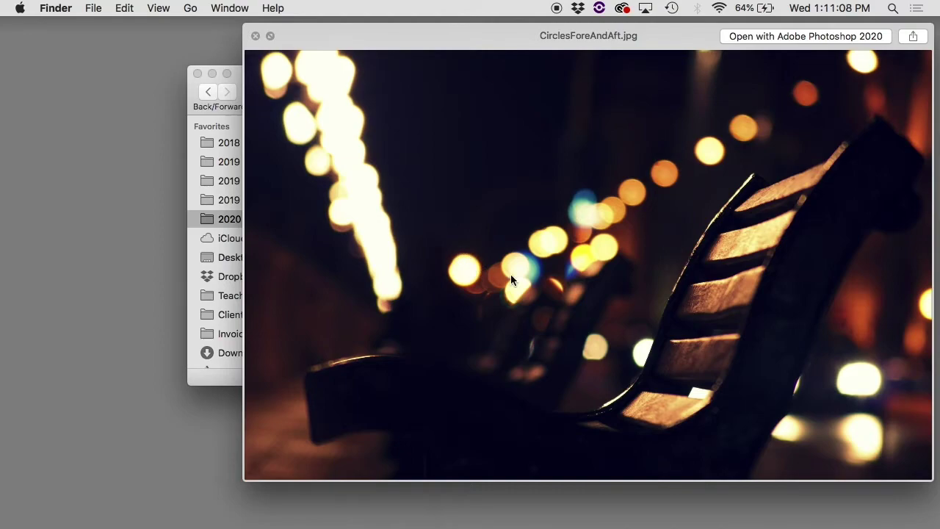
scroll(511, 274, up, 5)
scroll(512, 280, right, 5)
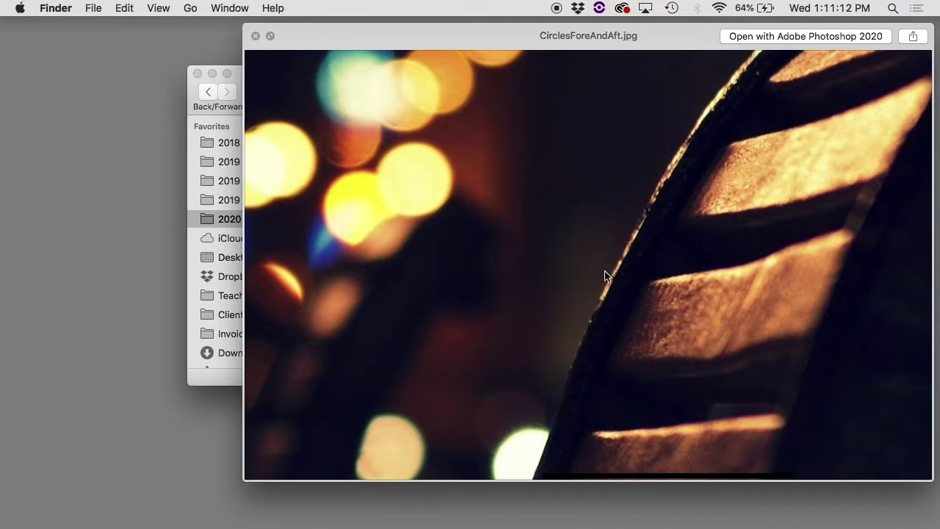
scroll(604, 278, right, 3)
scroll(752, 218, right, 4)
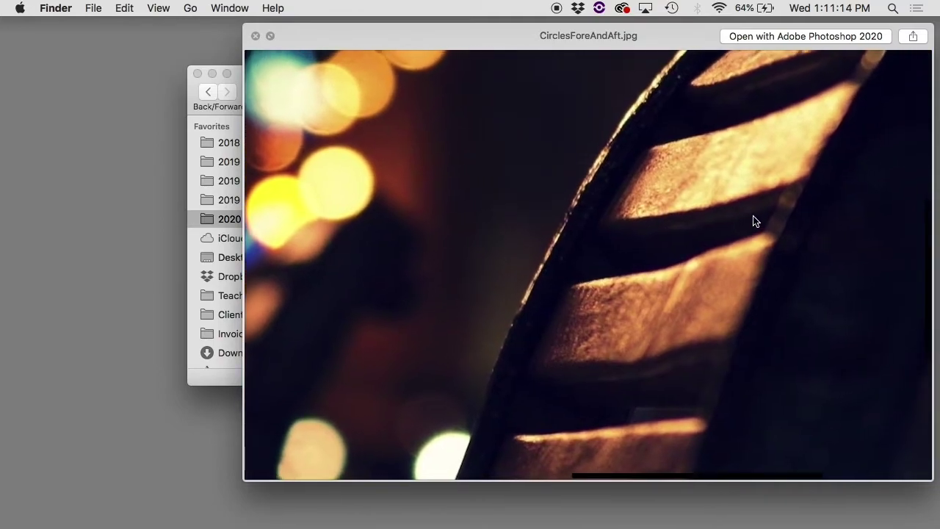
scroll(850, 89, up, 2)
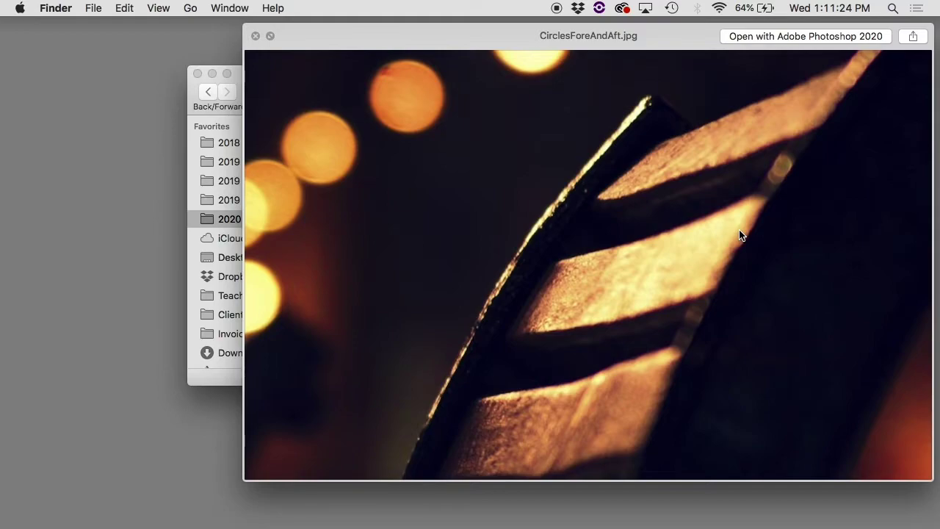
key(space)
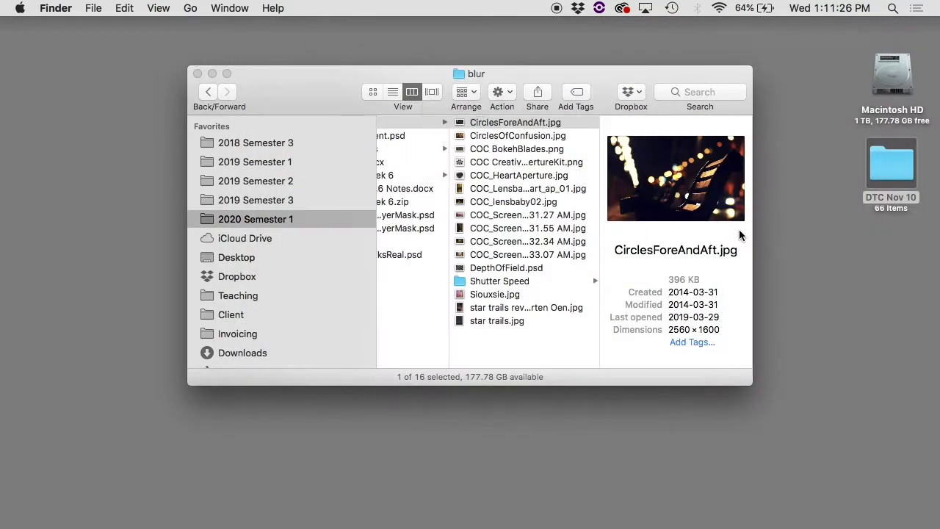
Preview COC_HeartAperture.jpg and the Lensbaby heart-aperture sample photo ending in art_ap_01.jpg
click(532, 187)
click(529, 176)
key(space)
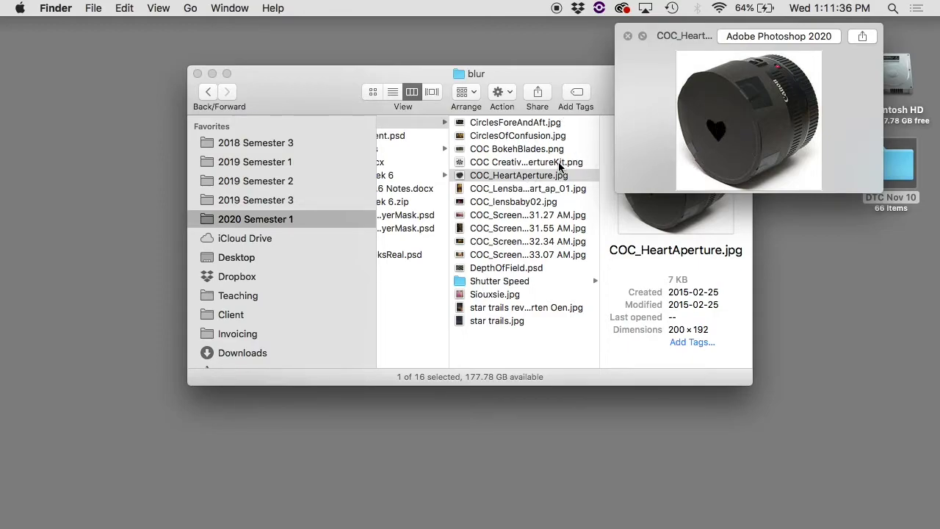
click(532, 188)
click(532, 189)
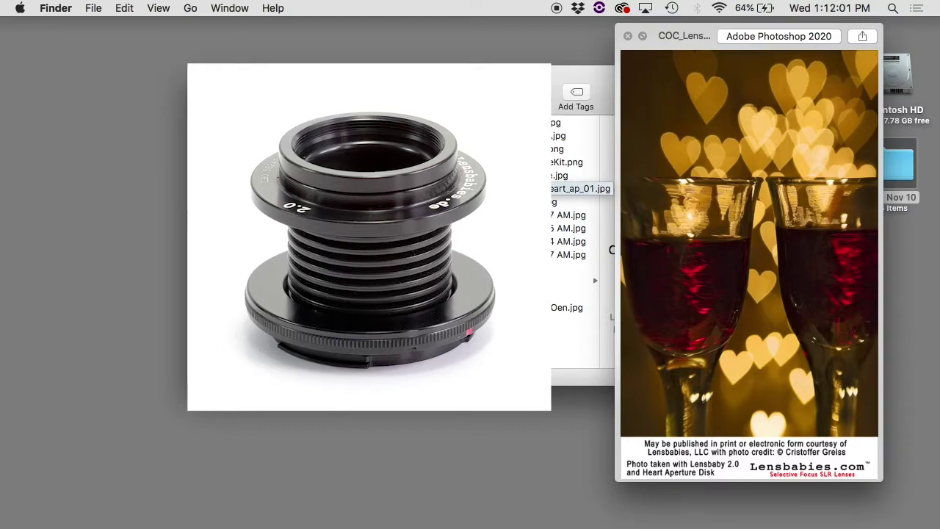
key(space)
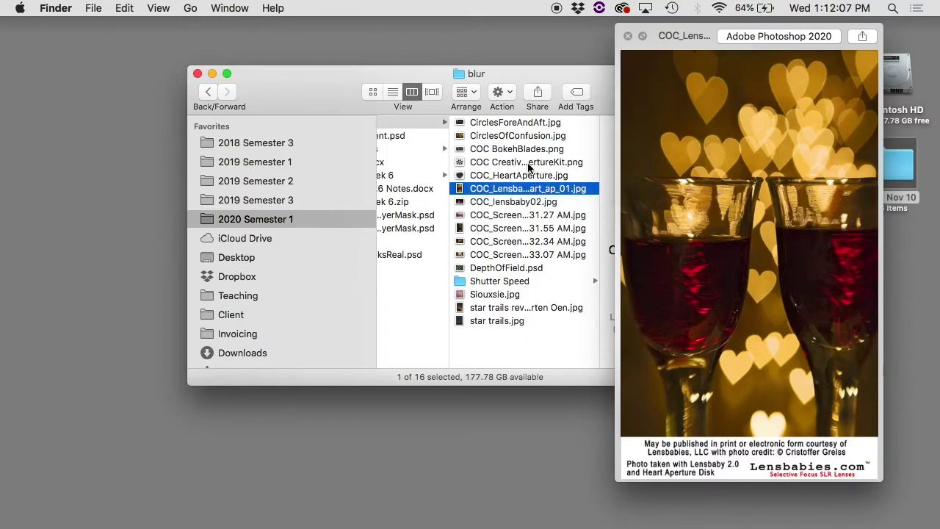
Preview the COC image of the Lensbaby creative aperture kit, showing its shaped aperture disks
click(528, 167)
key(space)
key(space)
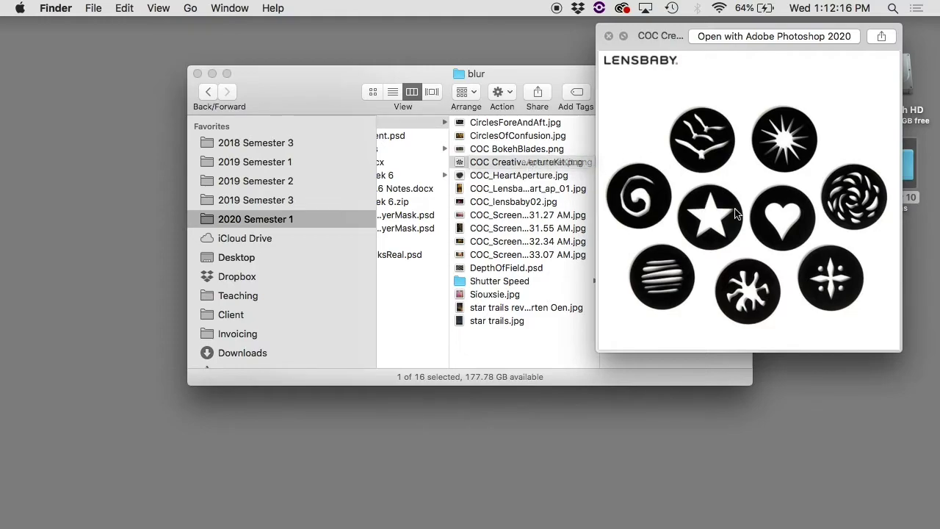
Compare the heart-shaped highlights in the Lensbaby photo ending in art_ap_01.jpg and in COC_lensbaby02.jpg
key(Down)
key(Down)
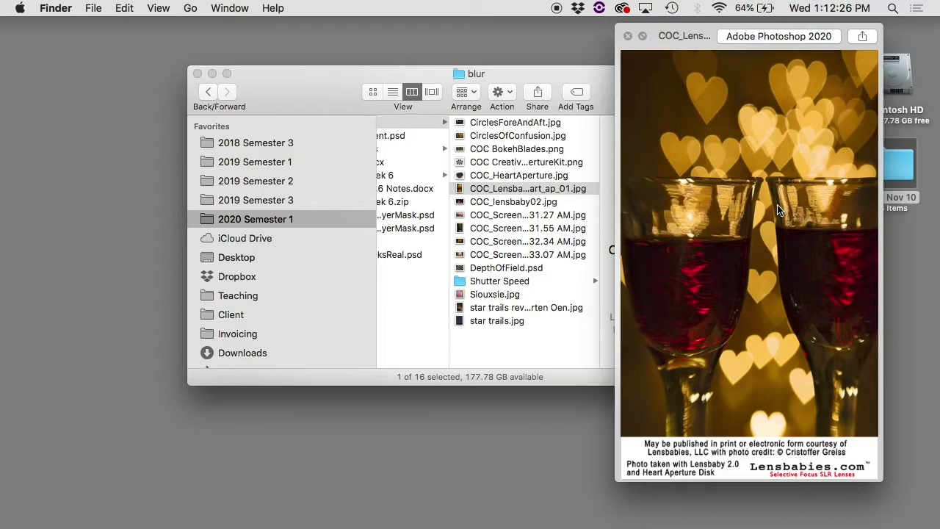
key(Down)
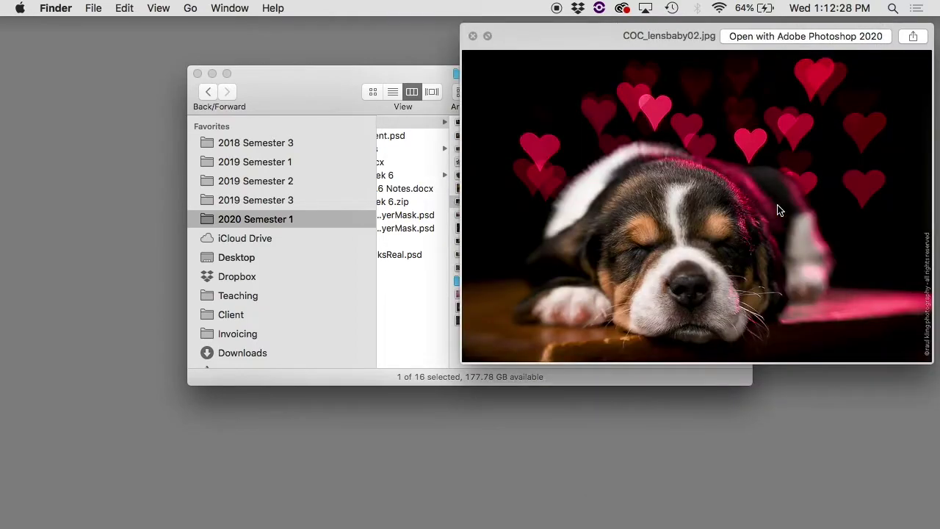
key(Up)
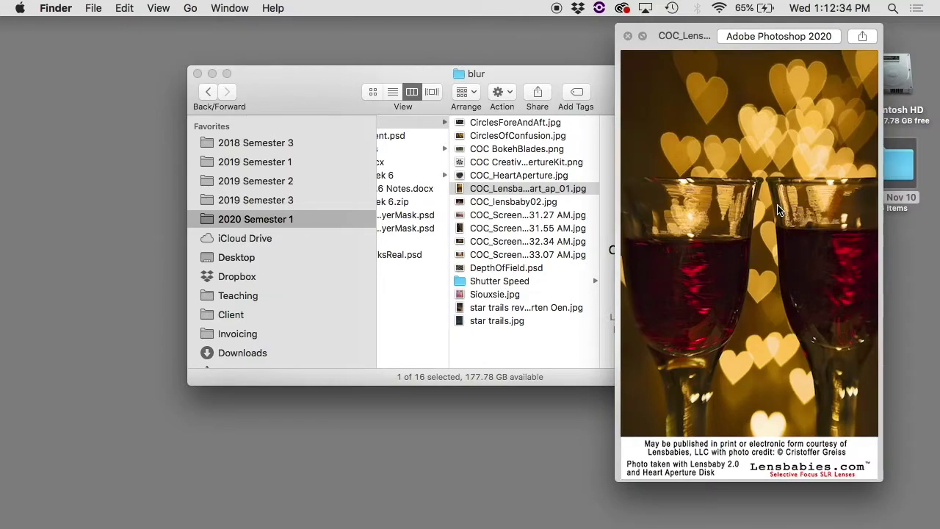
key(Down)
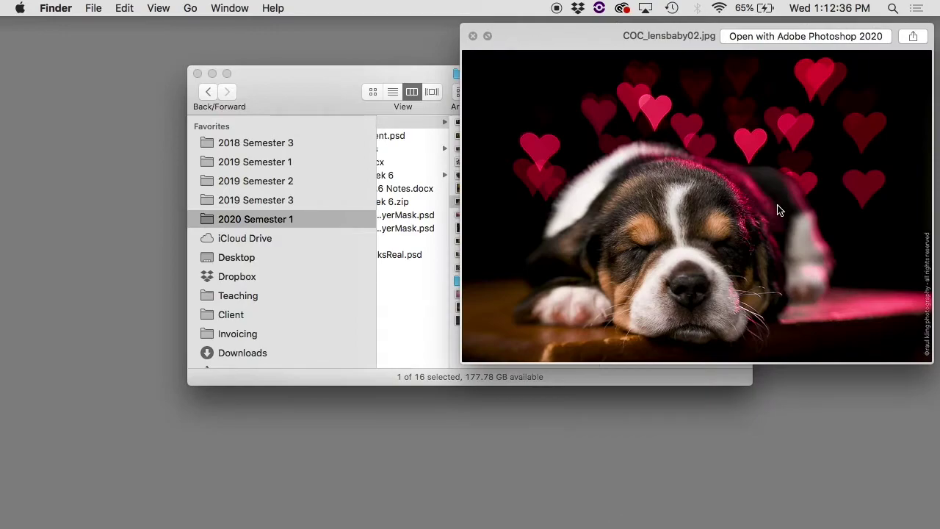
View the four COC_Screen Shot sample photos from 9.31.27 AM to 9.33.07 AM and close the preview
key(Down)
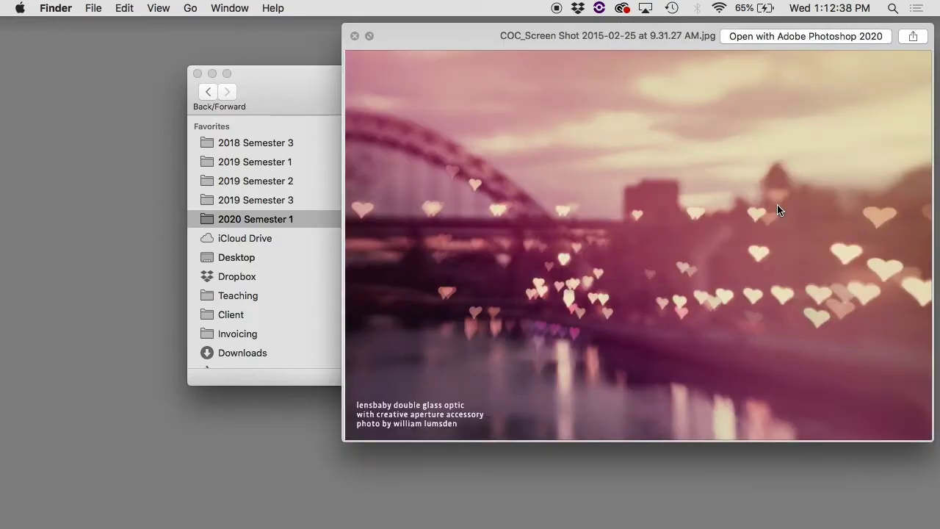
key(Down)
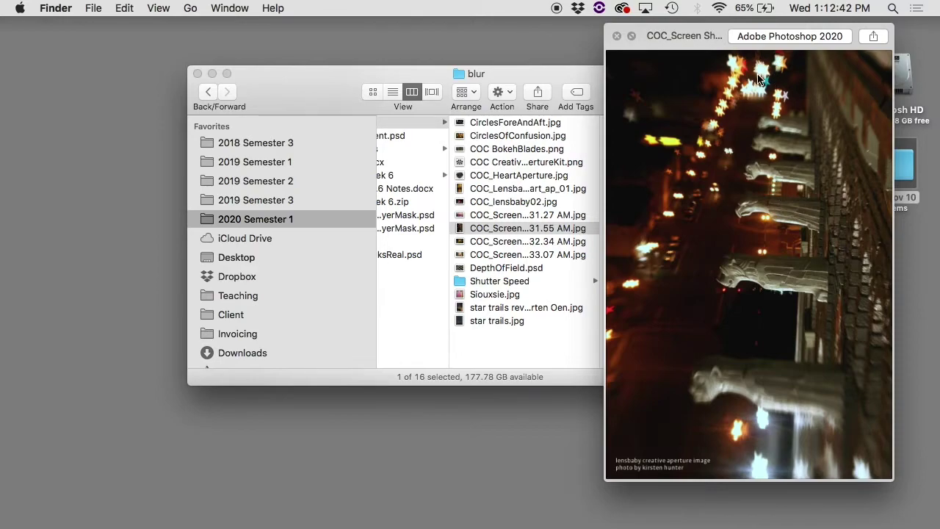
key(Down)
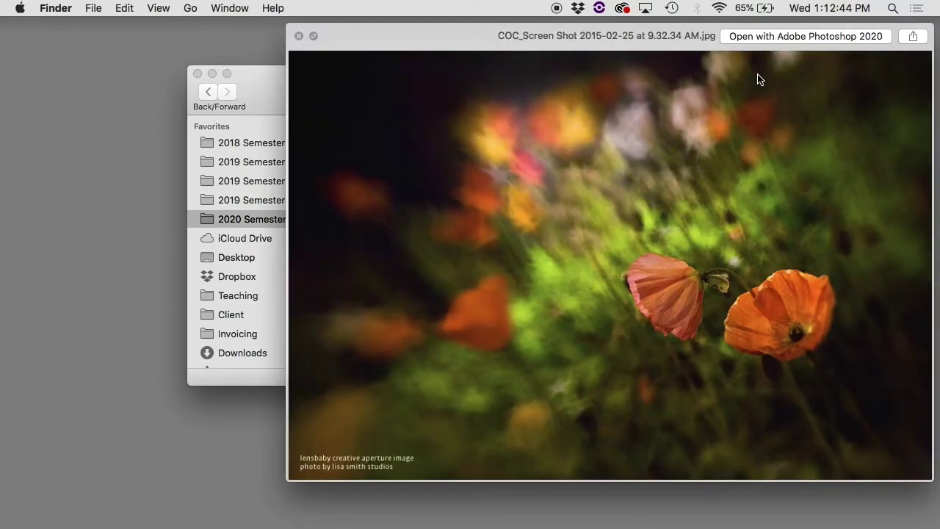
key(Down)
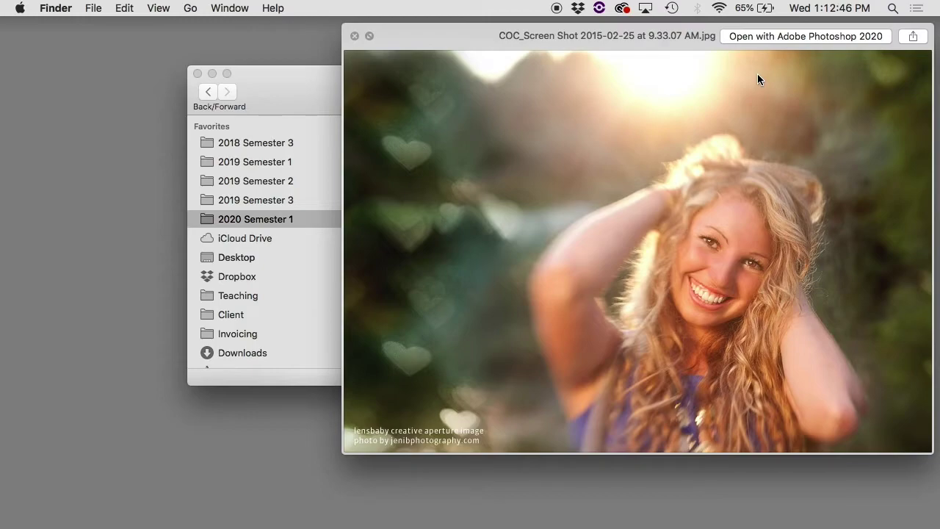
key(space)
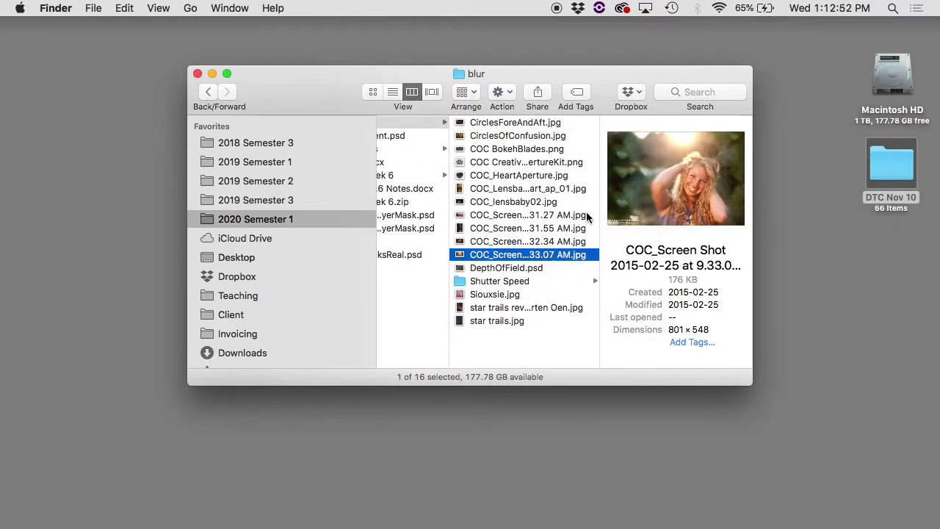
Open Starfield.JPG from the Blur folder inside FOTO153 Week 6 in Photoshop and show it in full-screen mode with menus
mouse_move(477, 513)
scroll(505, 258, left, 8)
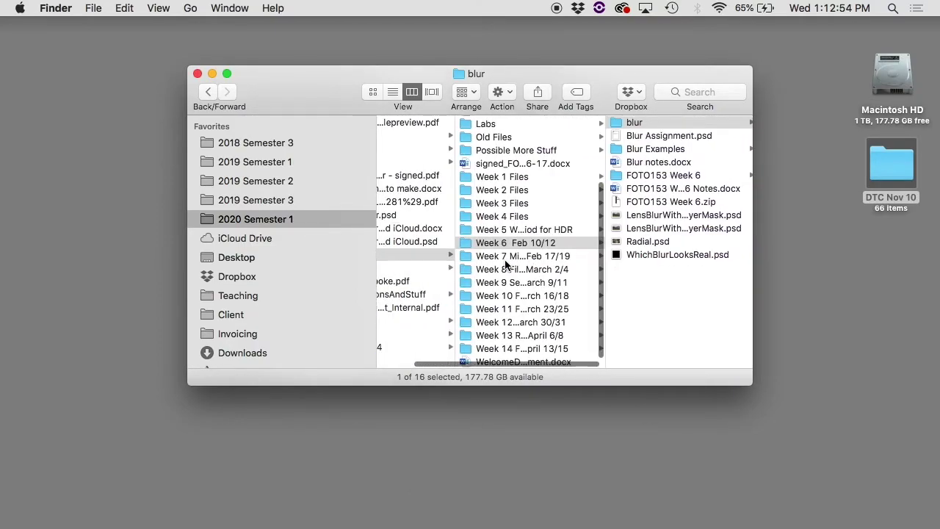
click(659, 176)
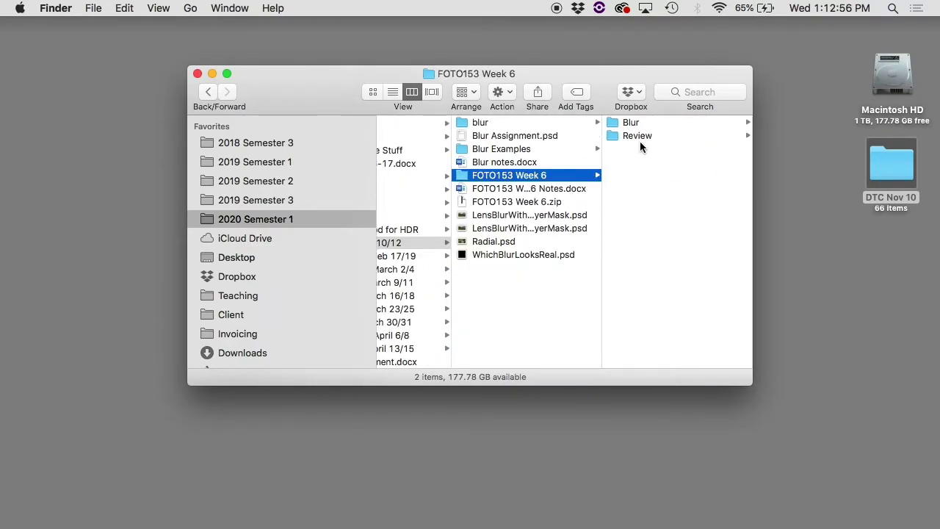
click(636, 124)
double_click(642, 184)
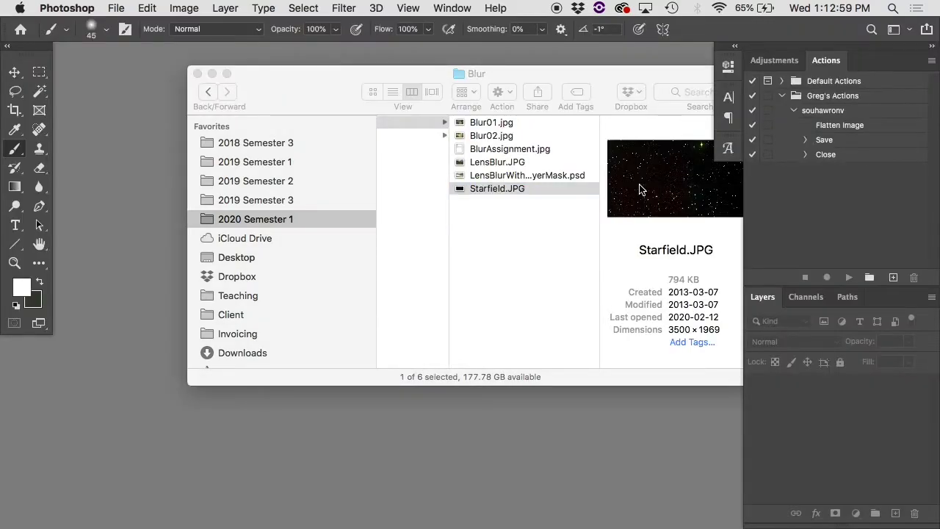
key(f)
key(super+plus)
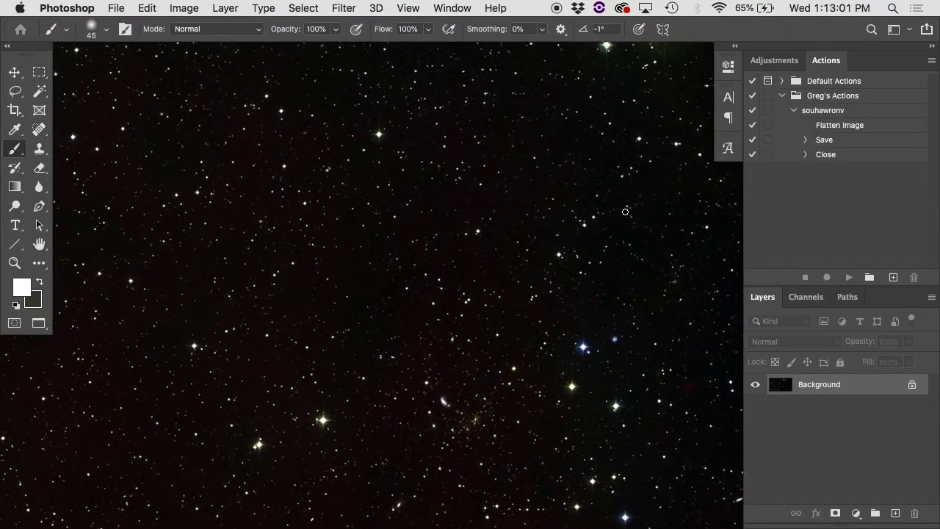
Try the Average blur filter on the starfield, inspect the whole image, and undo the filter
scroll(626, 211, right, 3)
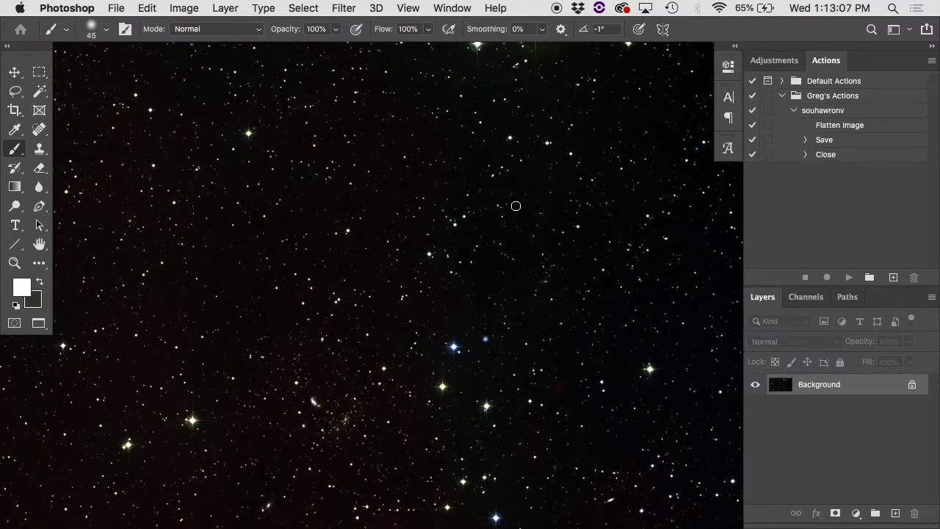
click(345, 7)
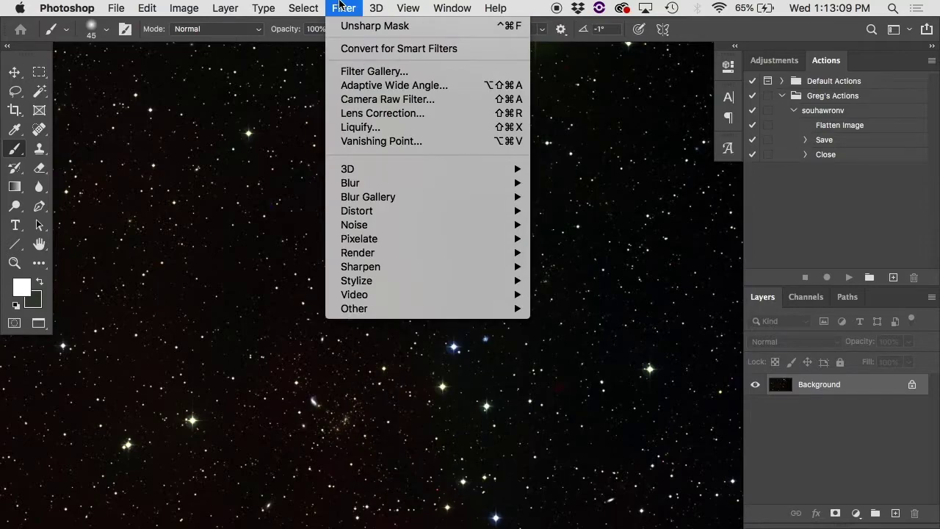
mouse_move(355, 185)
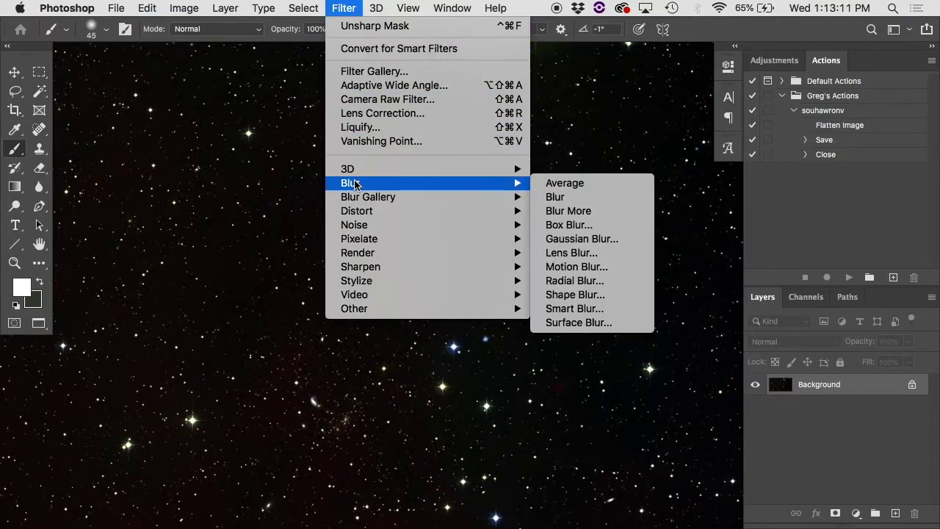
click(562, 188)
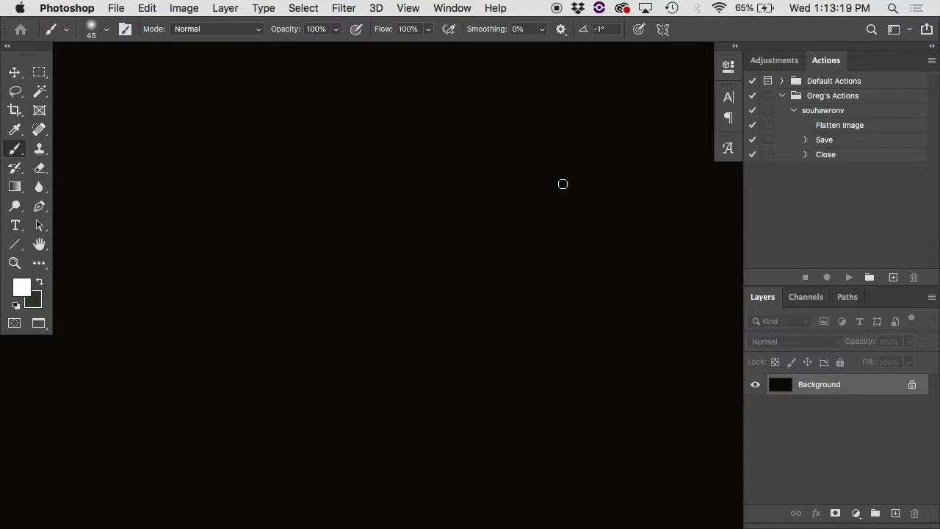
scroll(562, 183, down, 3)
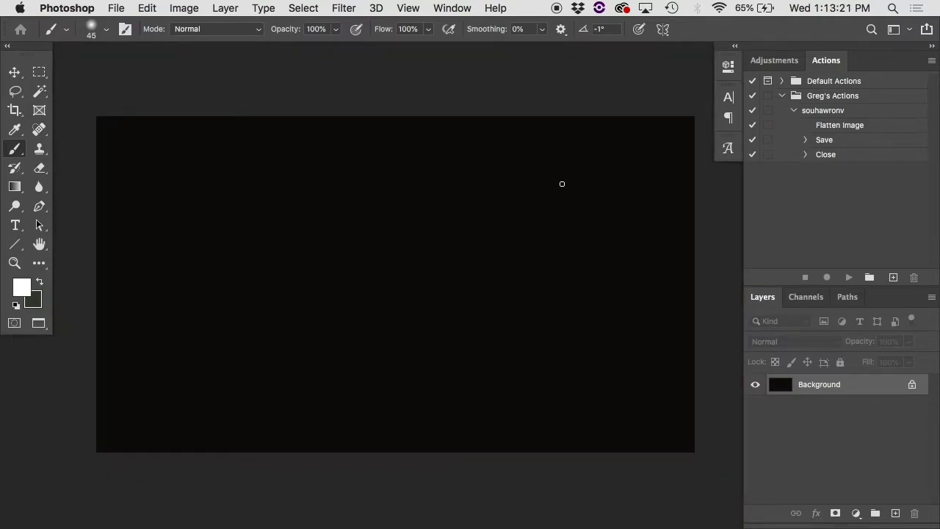
scroll(563, 184, up, 1)
key(super+z)
Try Box Blur on the starfield, inspecting the stars up close while raising the radius to 13 pixels, and cancel it
click(343, 8)
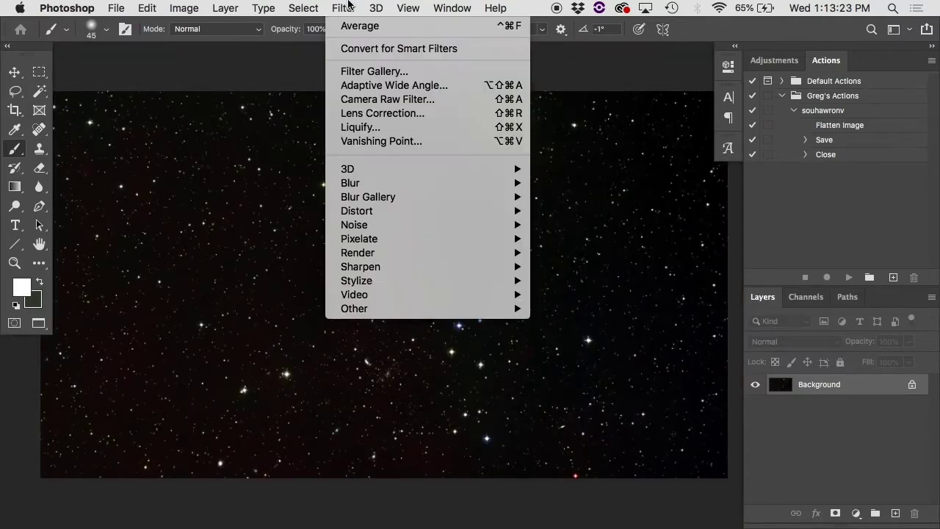
mouse_move(367, 182)
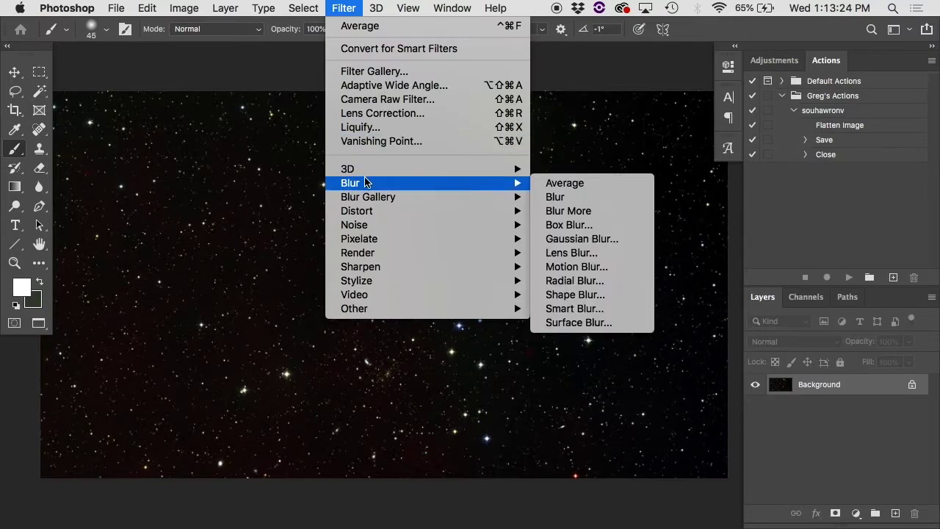
click(579, 226)
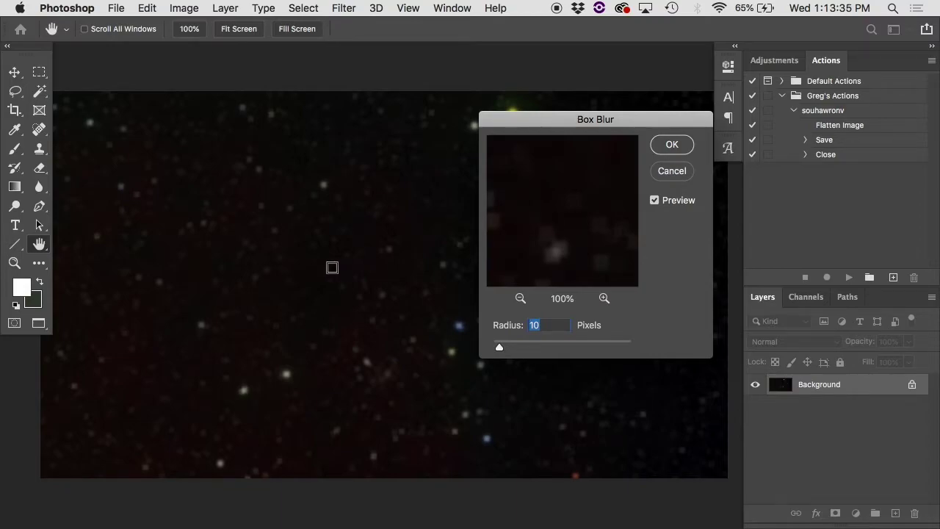
key(super+plus)
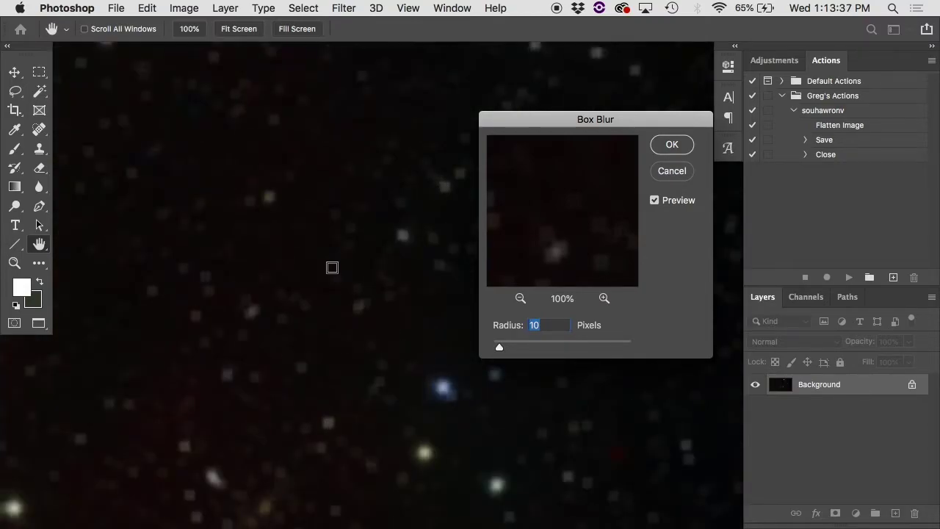
scroll(332, 267, down, 2)
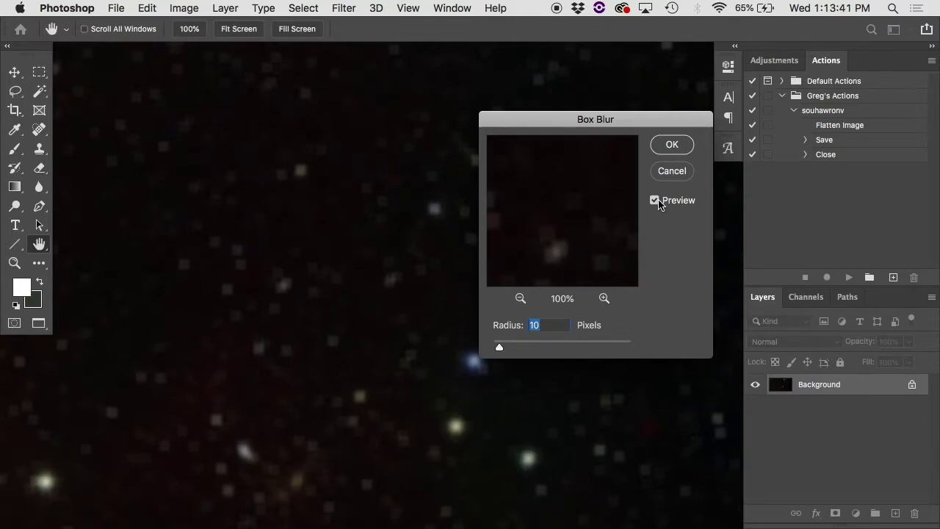
mouse_move(501, 347)
mouse_down()
mouse_move(550, 347)
mouse_move(500, 350)
mouse_up()
drag(501, 349, 503, 349)
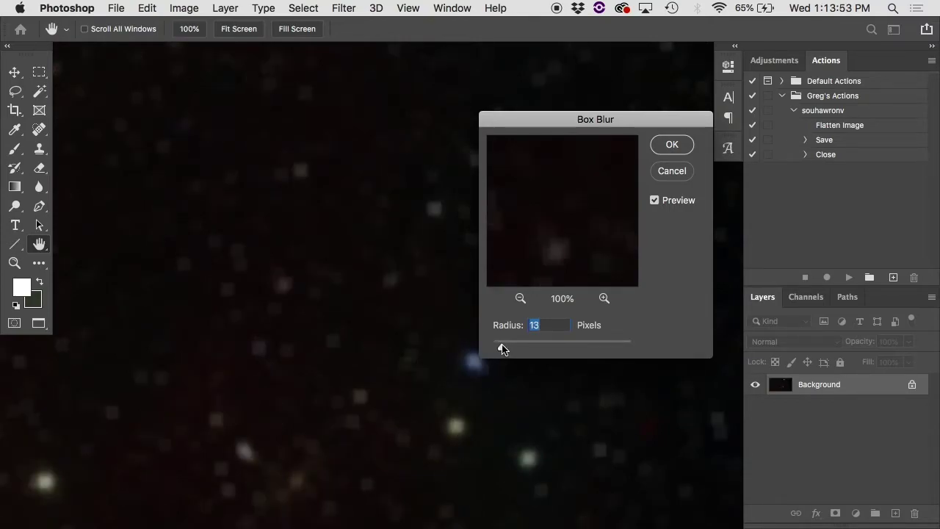
click(680, 174)
Try Gaussian Blur on the starfield at 100% zoom with radii of 9.7, 2.1 and 4.3 pixels, and cancel it
click(344, 9)
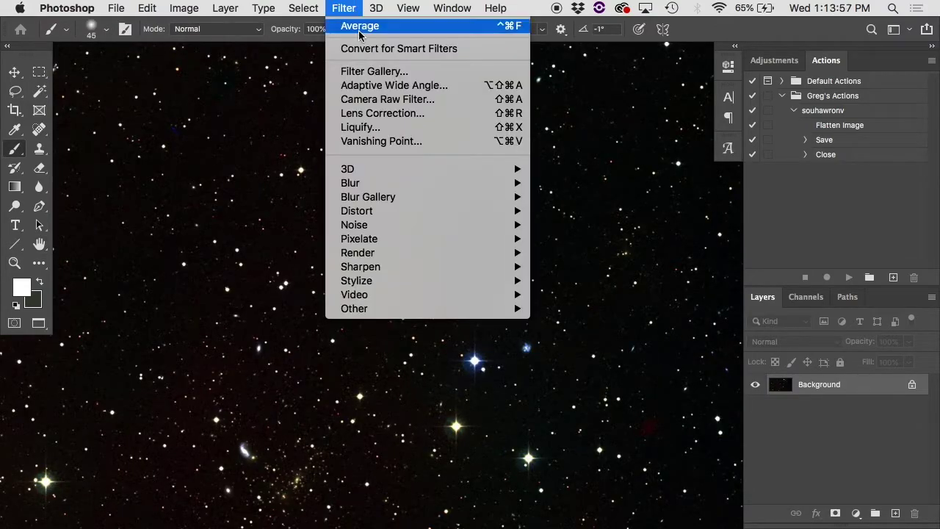
mouse_move(398, 183)
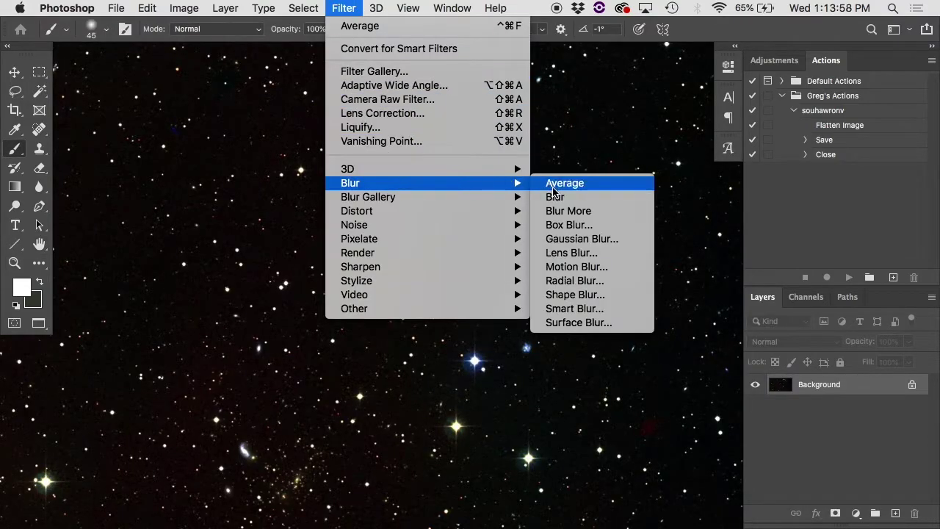
click(564, 245)
key(super+1)
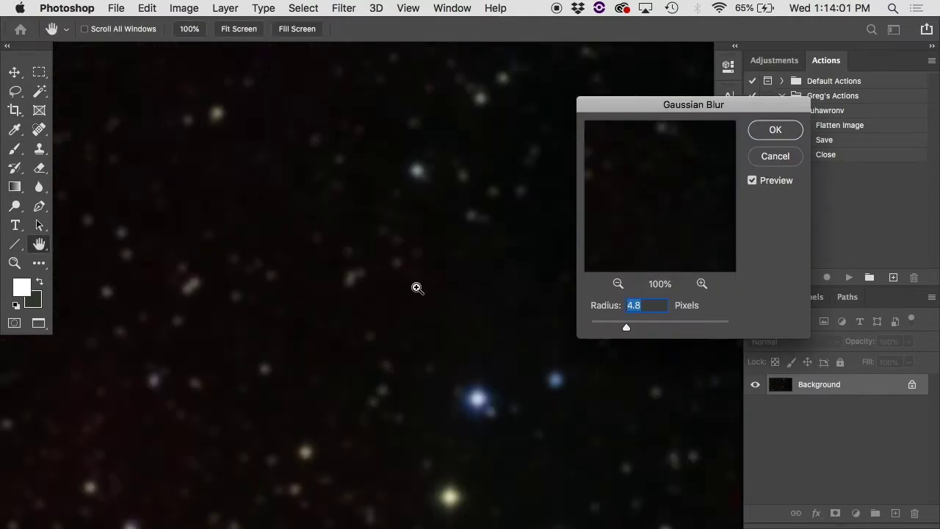
click(646, 326)
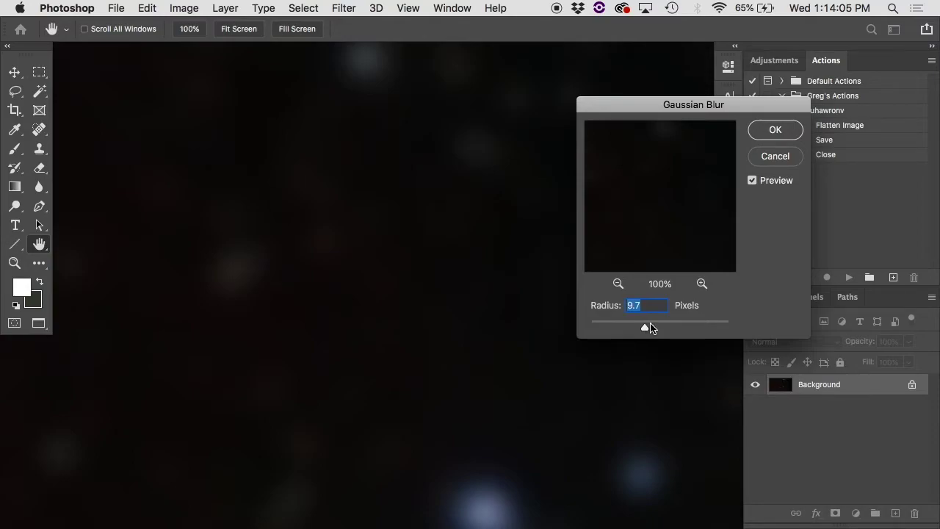
drag(651, 328, 606, 328)
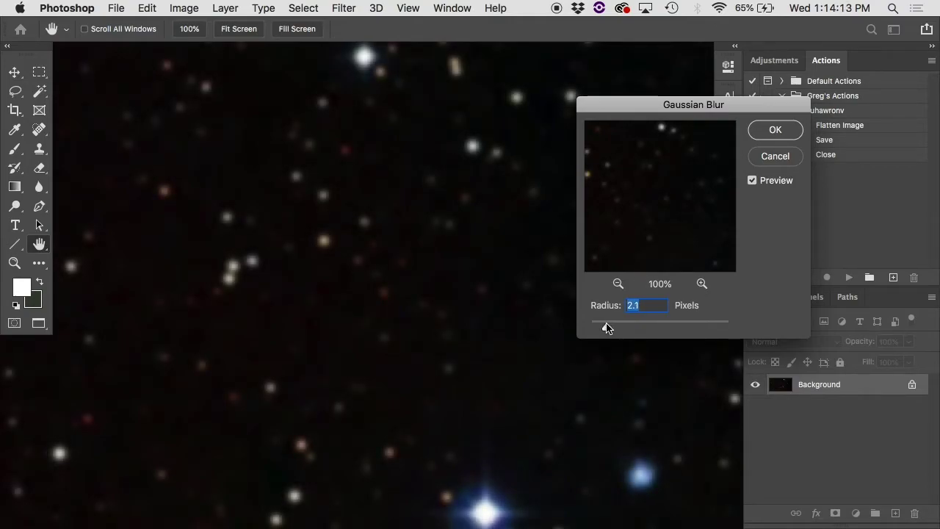
drag(606, 328, 623, 329)
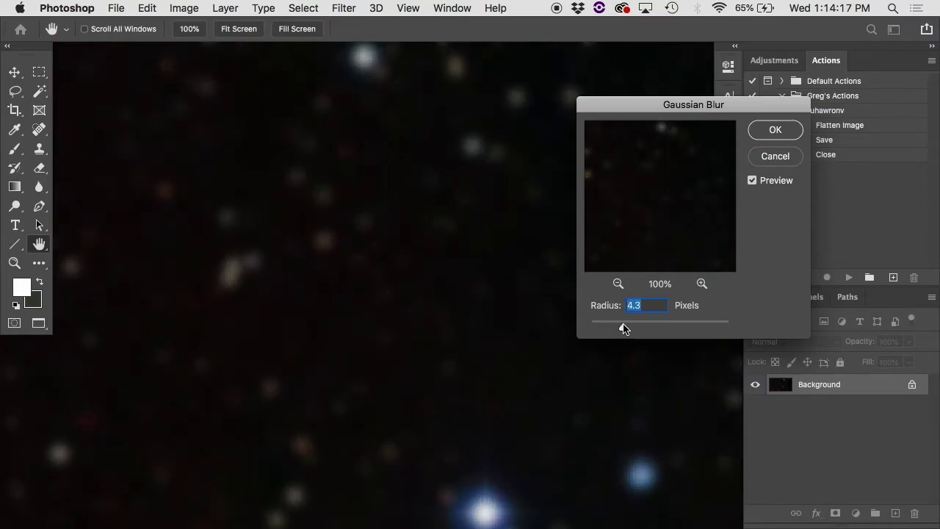
click(760, 160)
Try Motion Blur on the starfield with a distance of 223 pixels and an angle of 83°, and cancel it
click(344, 8)
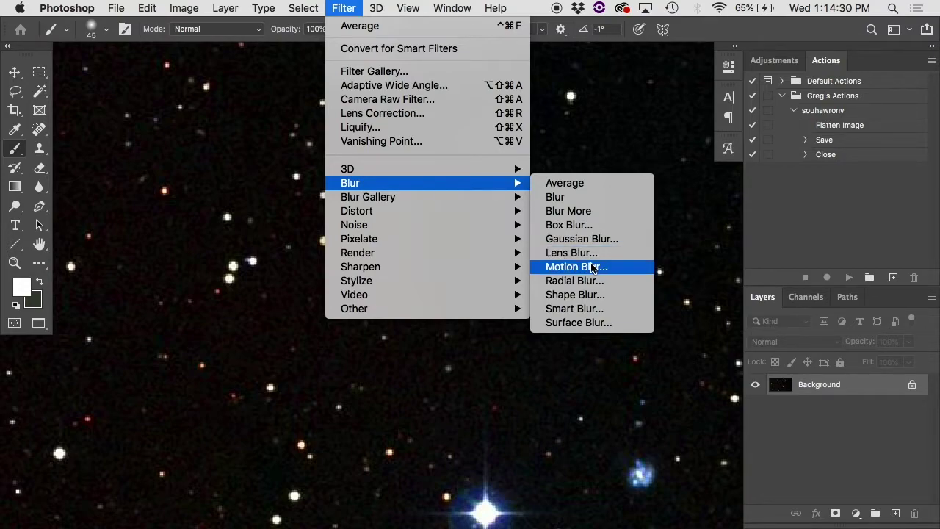
click(588, 266)
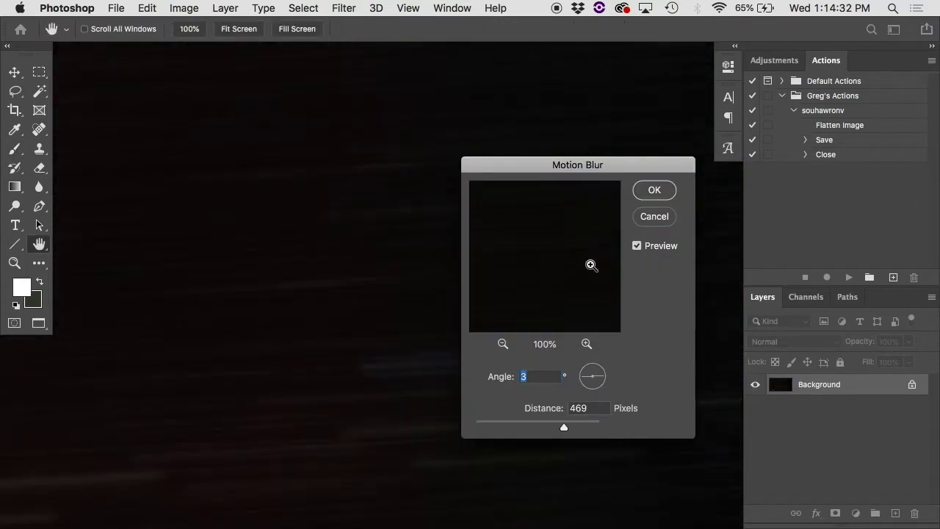
drag(542, 164, 609, 191)
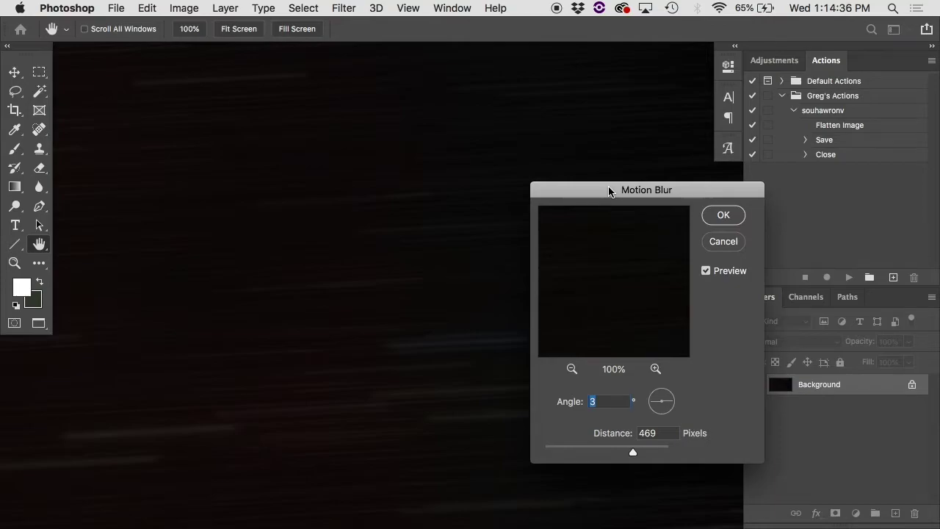
drag(609, 191, 650, 116)
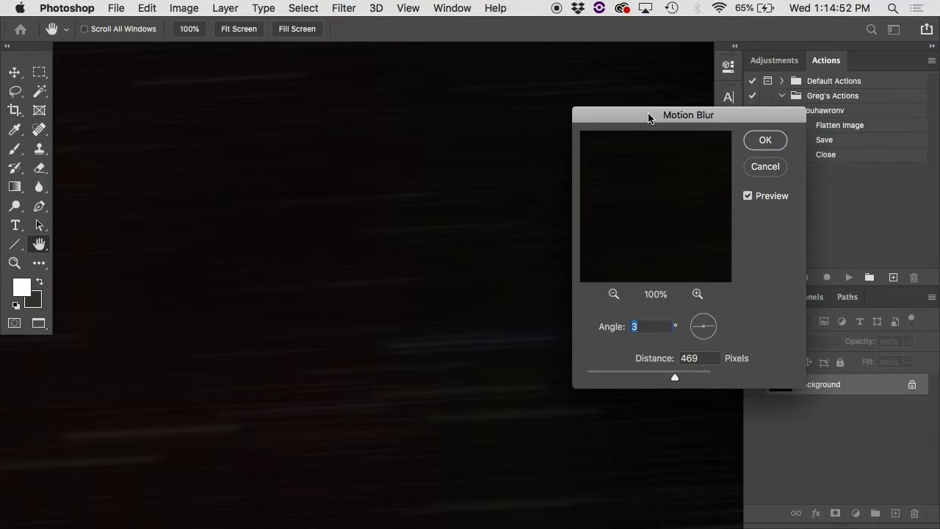
mouse_move(655, 371)
mouse_down()
mouse_move(610, 376)
mouse_move(658, 375)
mouse_up()
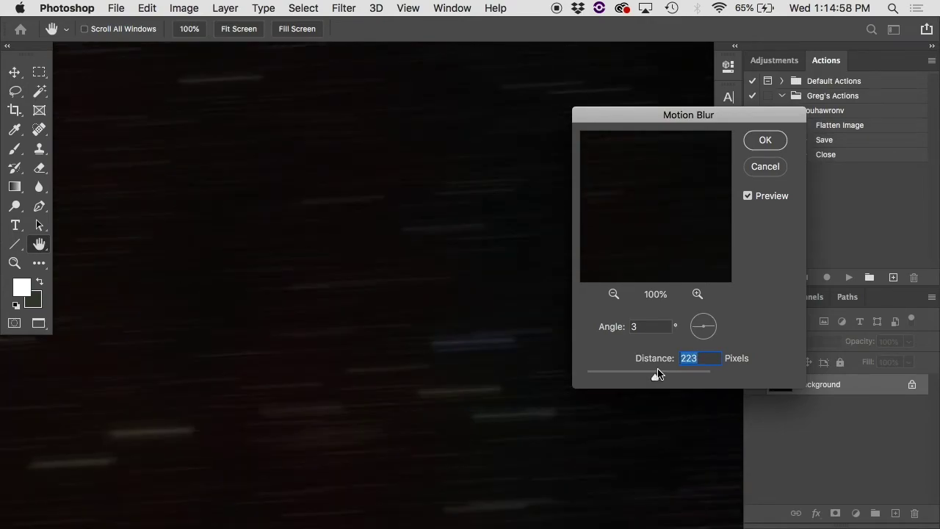
click(698, 338)
drag(698, 338, 705, 318)
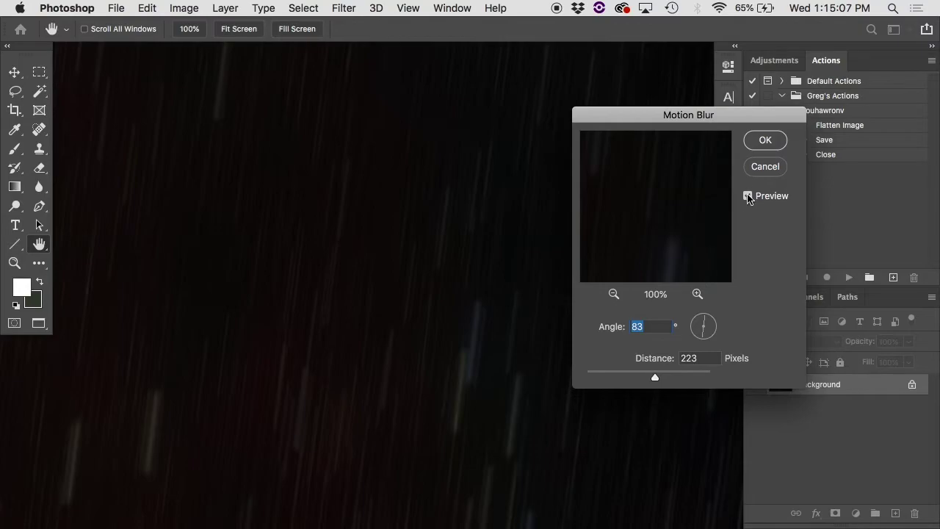
click(756, 167)
Try Radial Blur on the starfield using the Spin method, amount 19 and a repositioned blur centre, and undo it
click(343, 8)
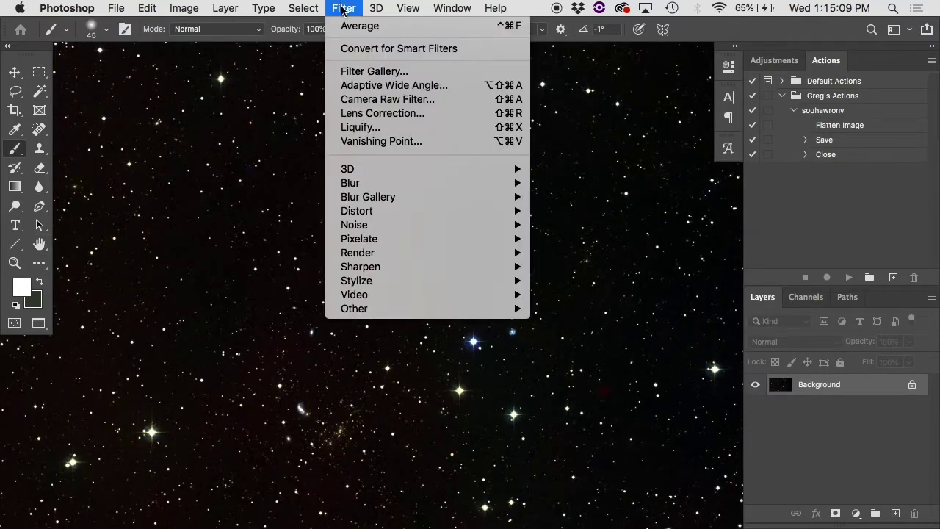
mouse_move(384, 184)
click(584, 279)
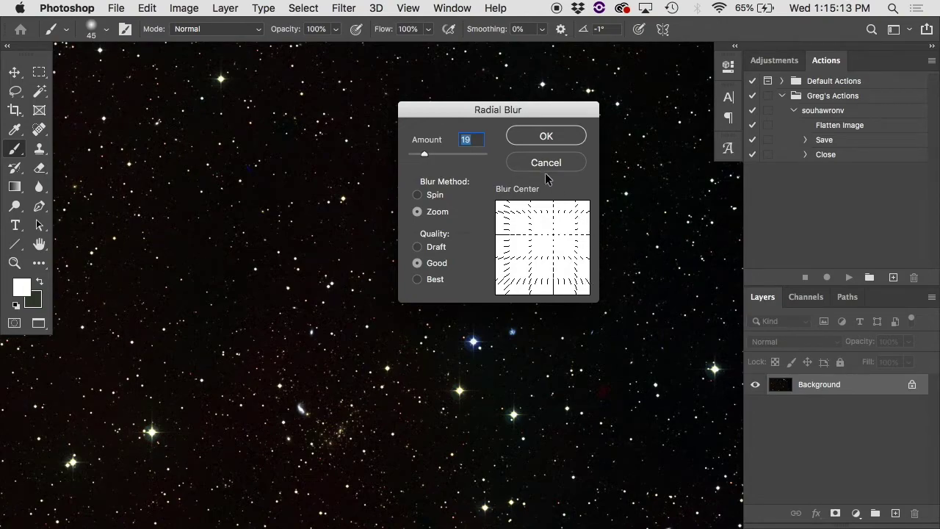
drag(526, 108, 603, 112)
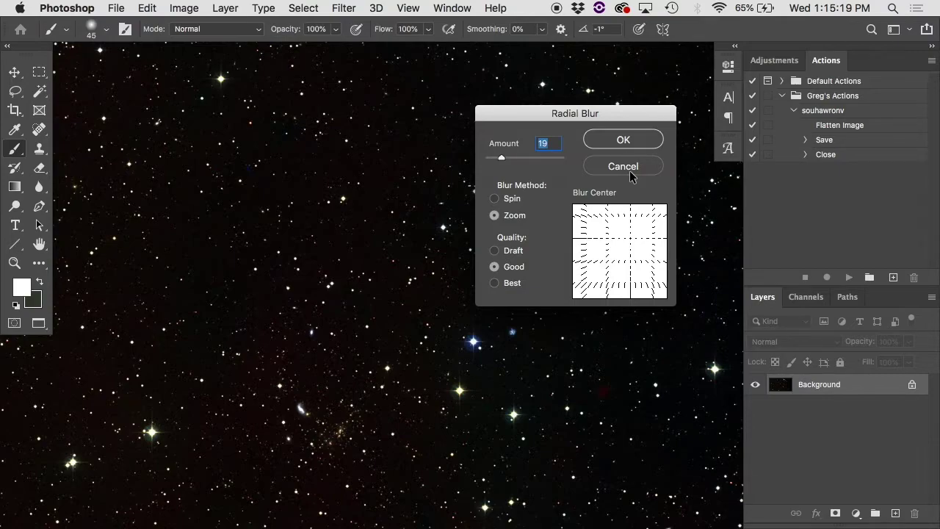
drag(630, 225, 618, 253)
click(504, 201)
click(624, 140)
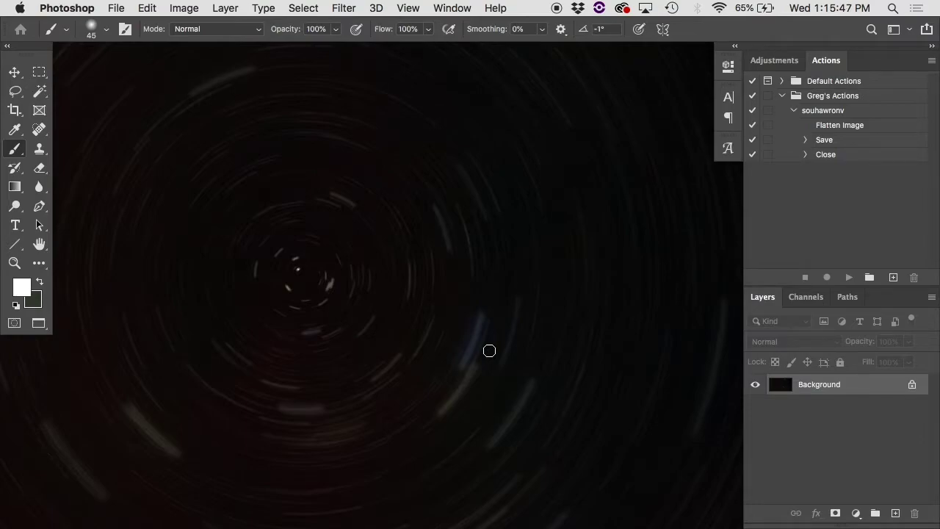
key(super+z)
Open the photo of two women among tropical plants from the Blur folder in Photoshop and duplicate its background layer
click(376, 8)
mouse_move(343, 8)
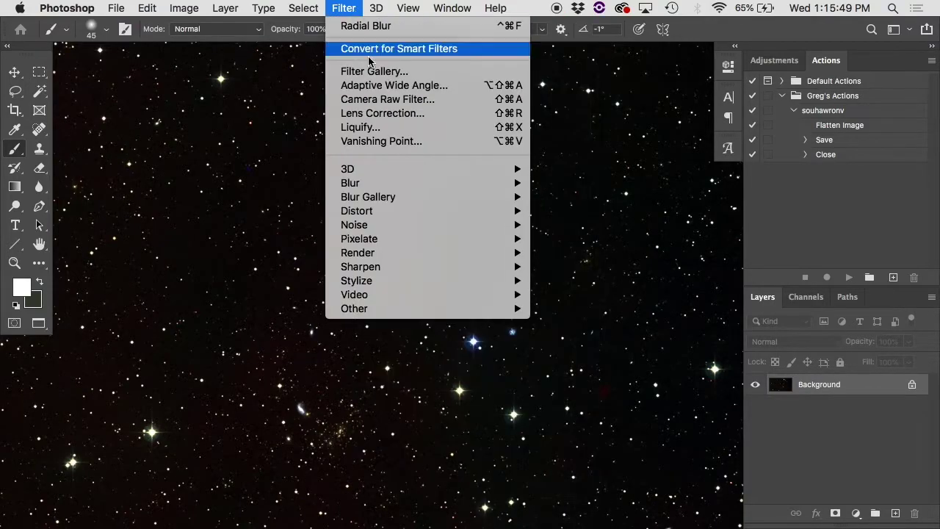
mouse_move(405, 184)
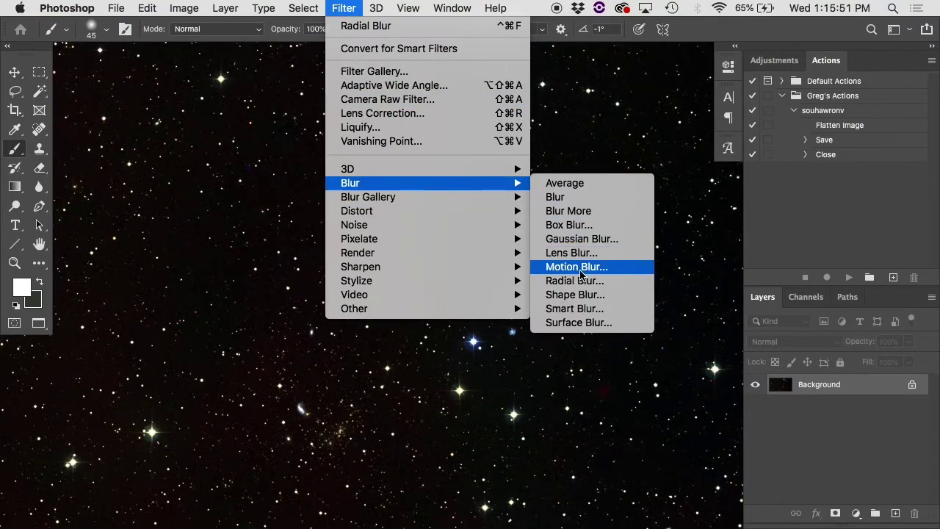
click(286, 217)
mouse_move(310, 523)
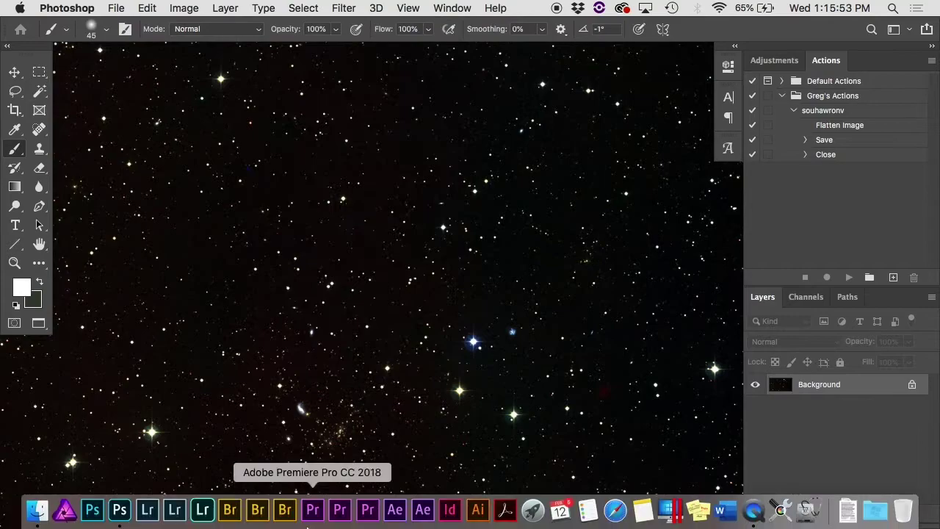
click(37, 510)
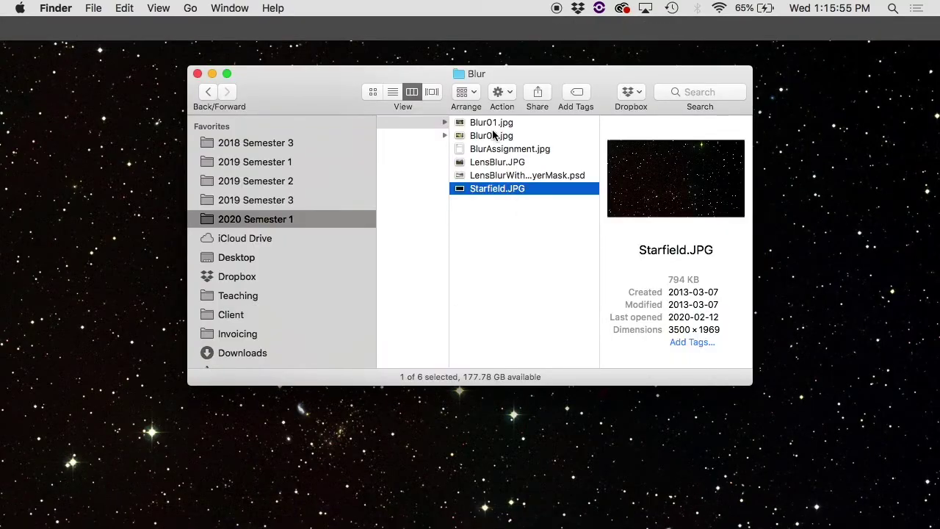
key(cmd+Tab)
key(cmd+w)
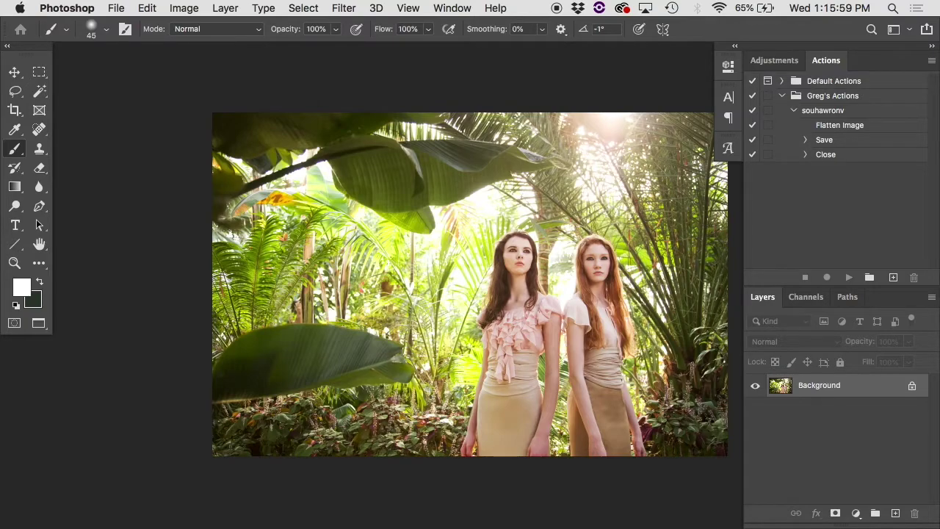
key(cmd+j)
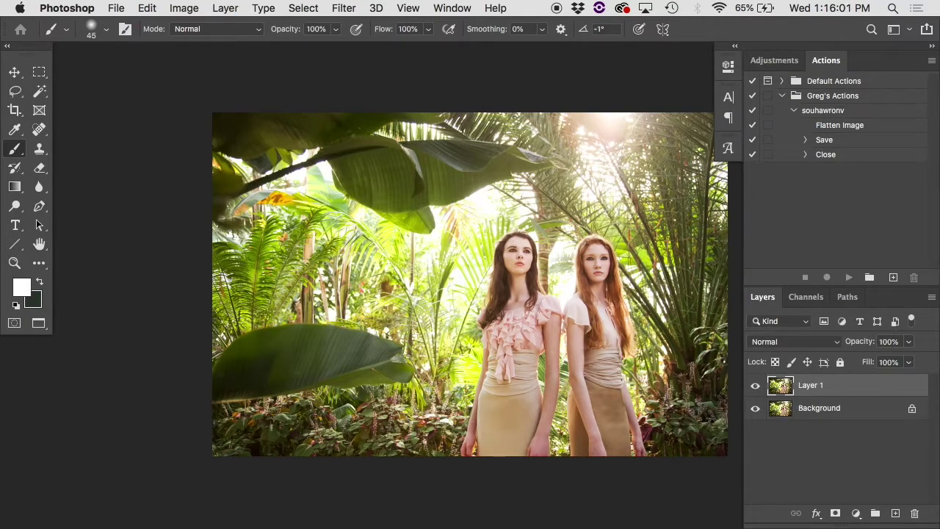
Try a Spin Radial Blur of amount 19 on Layer 1, centred just above the dark-haired woman's head, and undo it
click(344, 8)
mouse_move(367, 185)
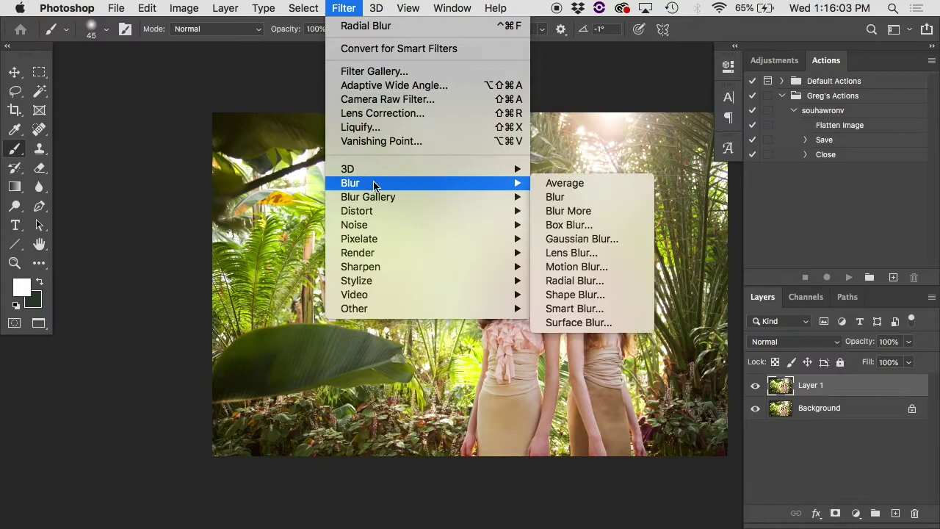
click(610, 280)
drag(617, 257, 620, 236)
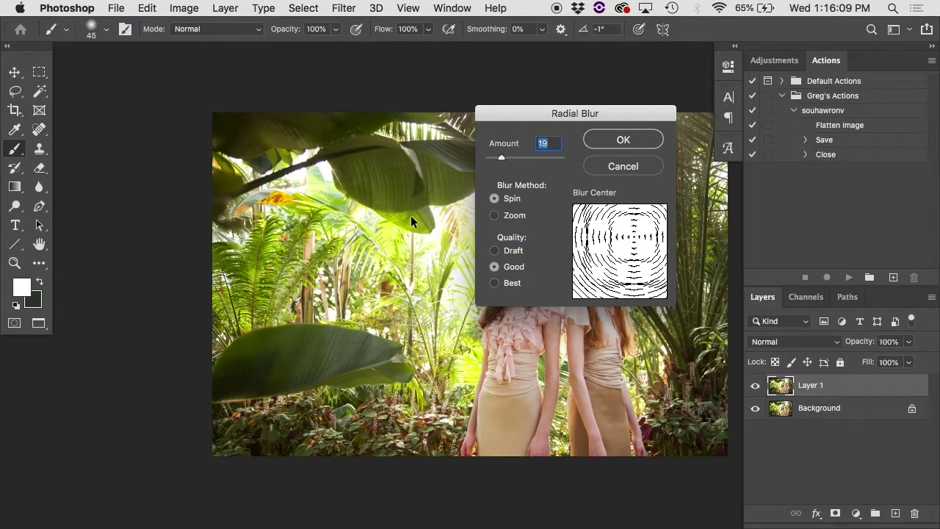
drag(524, 114, 708, 99)
mouse_move(828, 219)
mouse_down()
mouse_move(797, 213)
mouse_move(812, 220)
mouse_up()
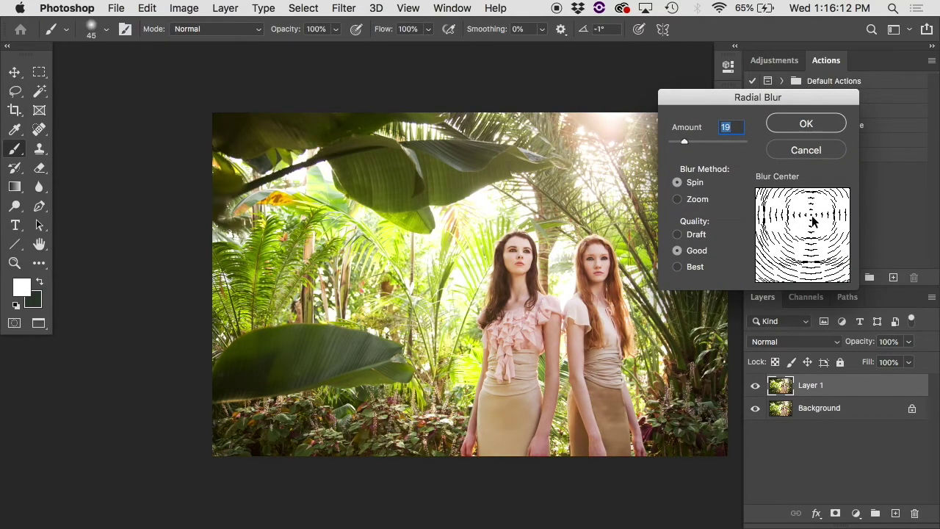
click(811, 128)
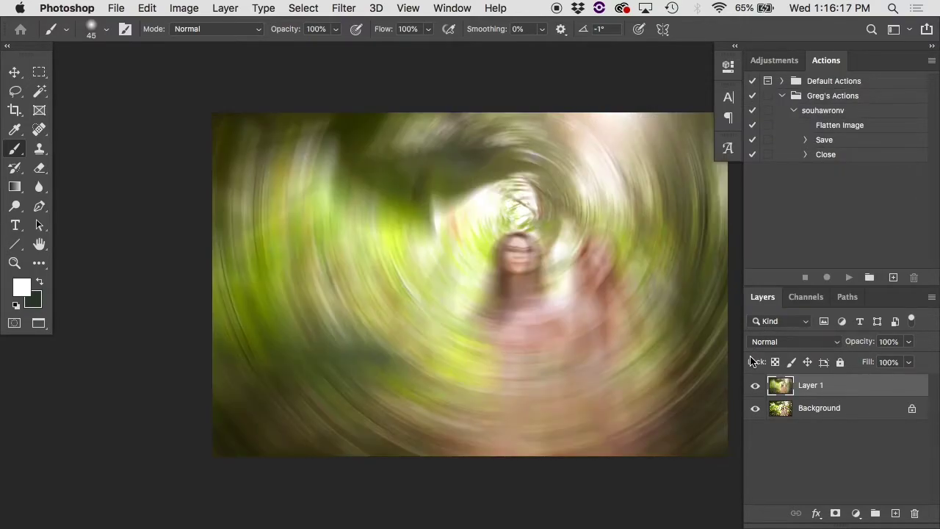
key(super+z)
Apply a Spin Radial Blur of amount 19 to Layer 1 with the blur centre between the two women
click(344, 8)
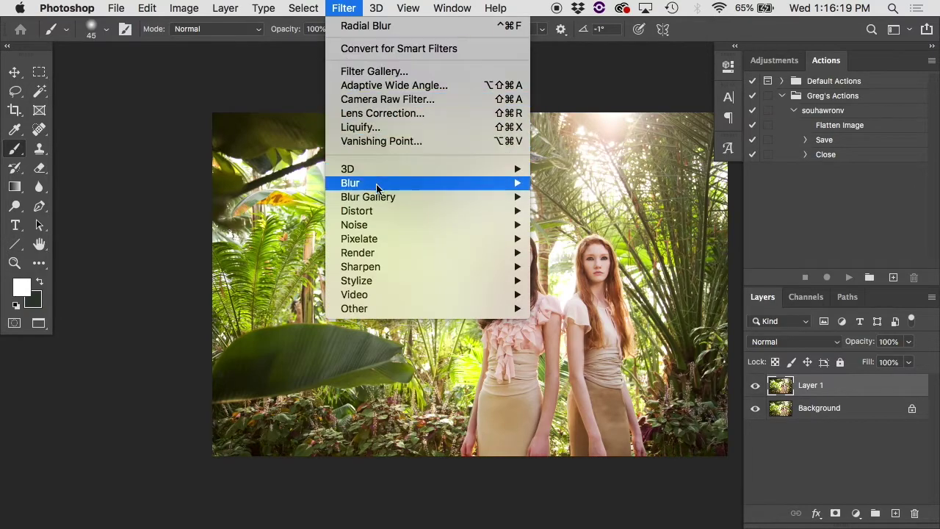
mouse_move(376, 186)
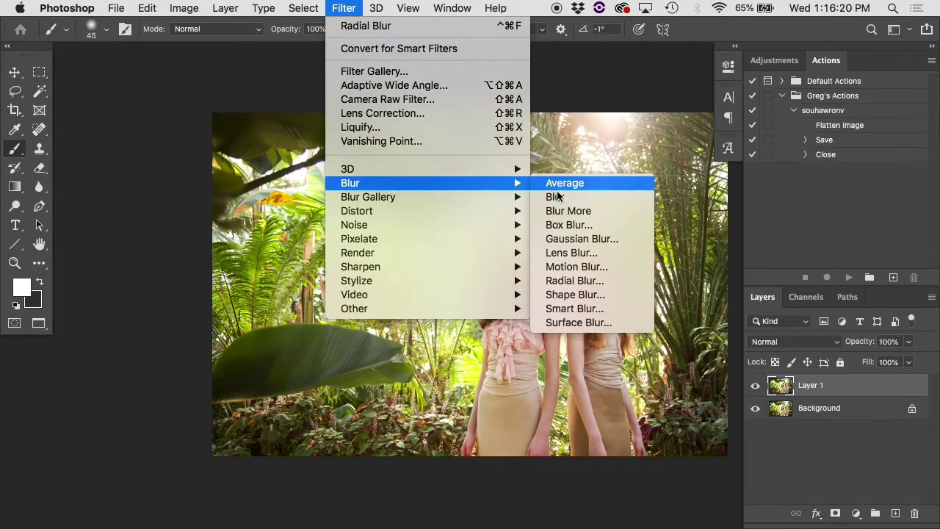
click(569, 281)
mouse_move(812, 222)
mouse_down()
mouse_move(787, 203)
mouse_move(804, 220)
mouse_up()
click(812, 124)
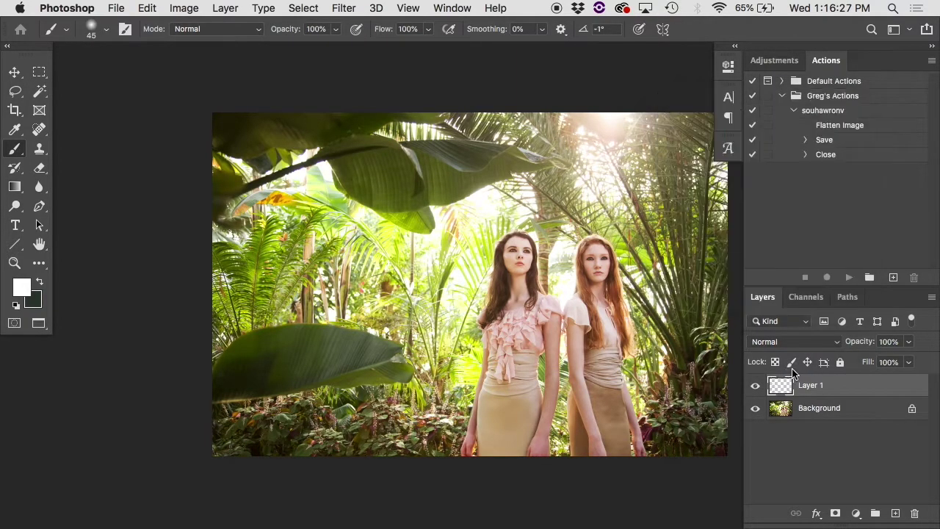
super+click(538, 263)
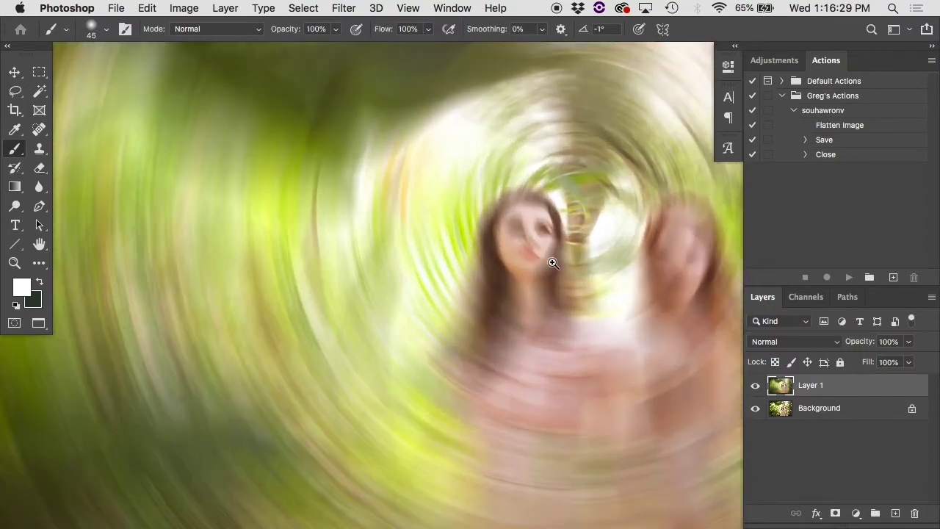
Add a layer mask to Layer 1 and paint over both women's faces with an 800-pixel black brush at 50% opacity
click(835, 513)
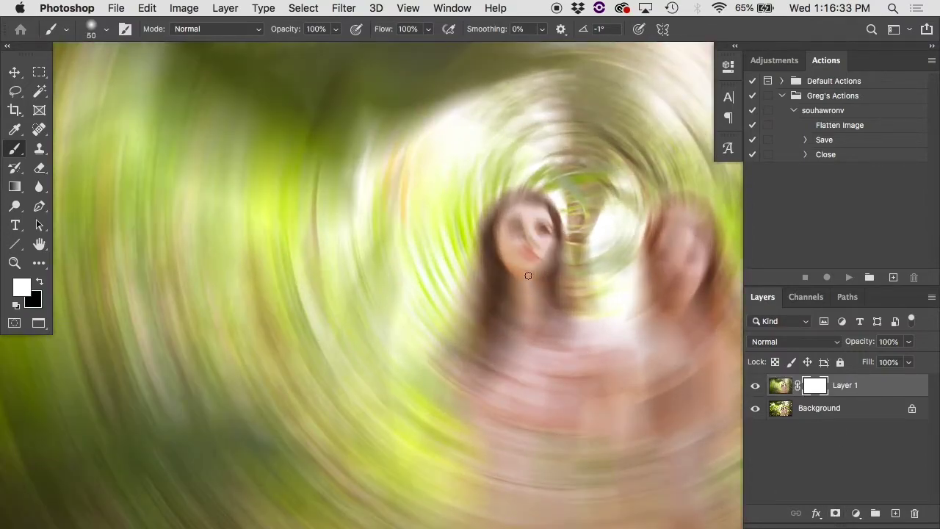
key(bracketright)
key(bracketright)
key(bracketright)
key(bracketright)
key(bracketright)
key(bracketright)
key(bracketright)
key(bracketright)
key(bracketright)
key(bracketright)
key(bracketright)
key(bracketright)
key(bracketright)
key(bracketright)
key(bracketright)
key(bracketright)
key(bracketright)
key(5)
key(x)
mouse_move(564, 257)
mouse_down()
mouse_move(563, 246)
mouse_move(636, 284)
mouse_move(676, 277)
mouse_up()
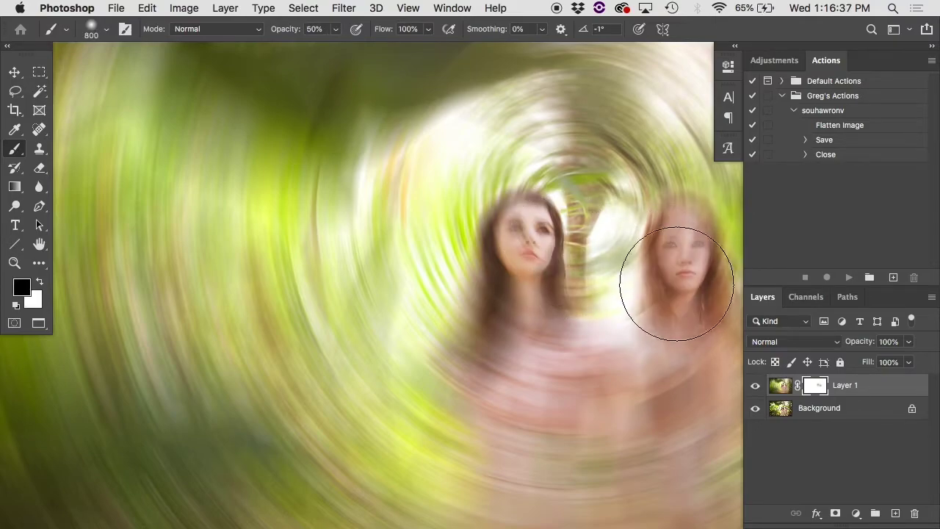
Paint black on Layer 1's mask over both women's bodies, hair and dresses to reduce the blur there, and close the photo
key(super+minus)
key(super+minus)
drag(521, 300, 524, 451)
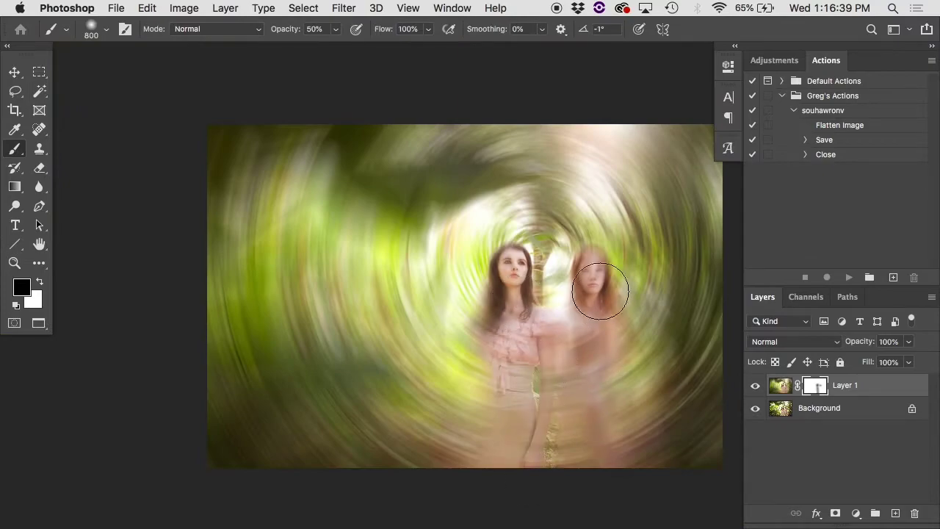
drag(601, 300, 609, 436)
drag(507, 419, 498, 324)
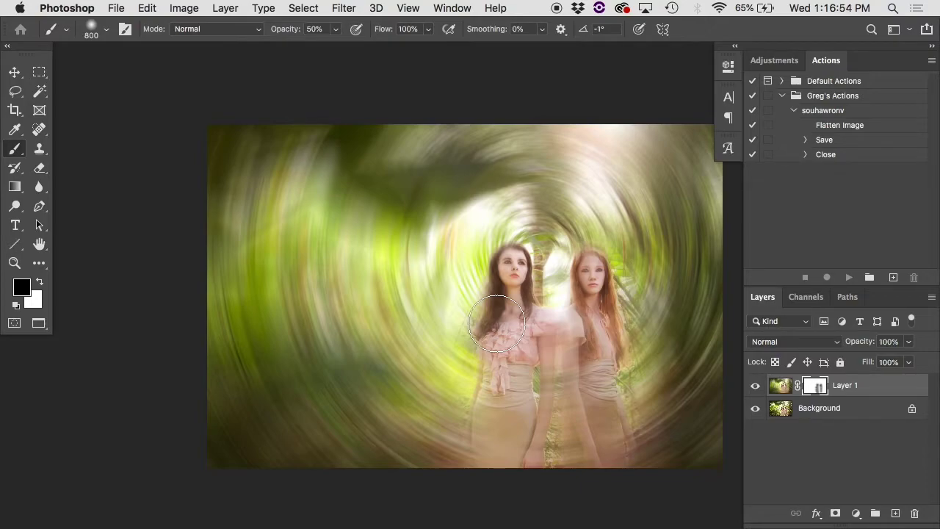
key(super+w)
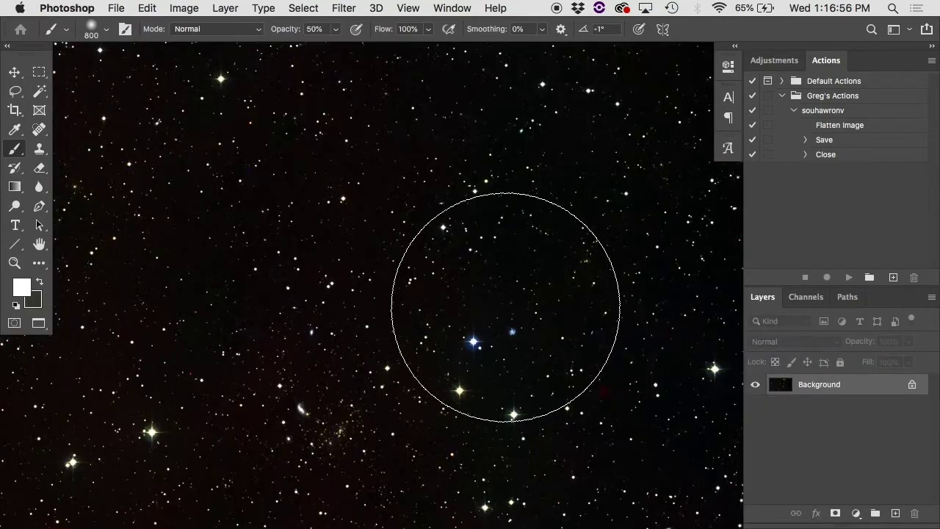
Try Radial Blur on the starfield using the Zoom method and amount 19, inspect the streaks, and undo it
click(344, 8)
mouse_move(394, 183)
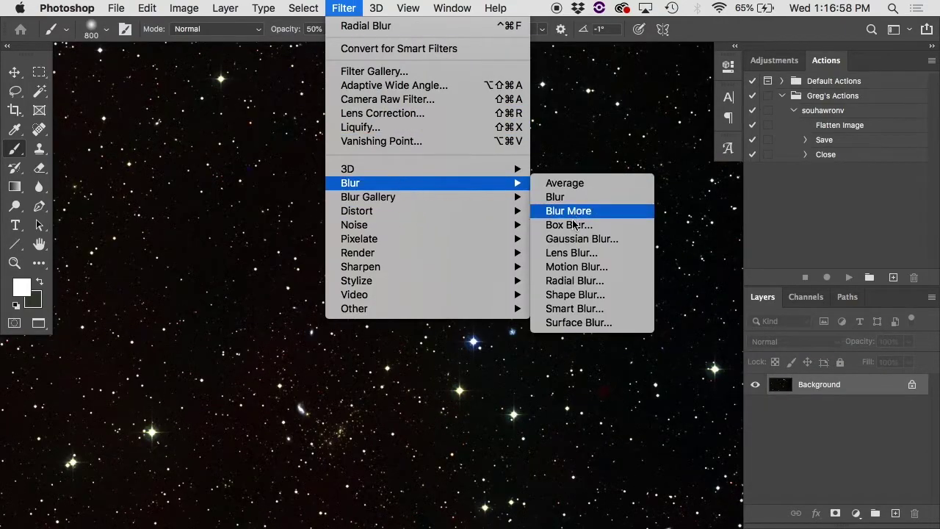
click(566, 281)
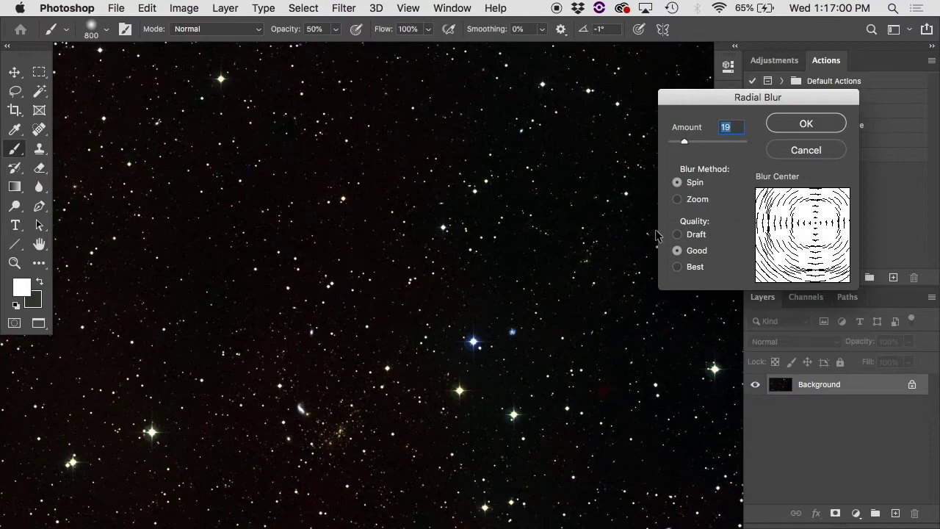
click(677, 199)
click(813, 132)
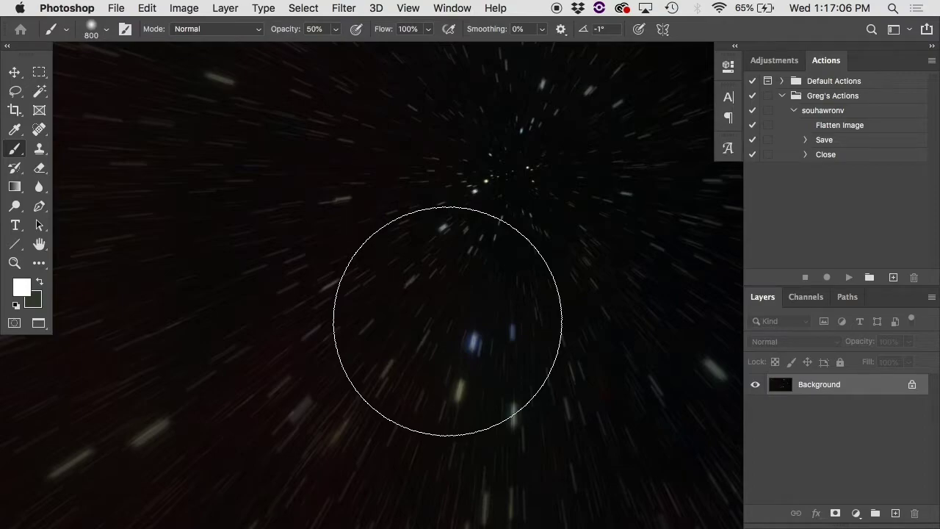
scroll(448, 321, up, 3)
scroll(448, 321, down, 3)
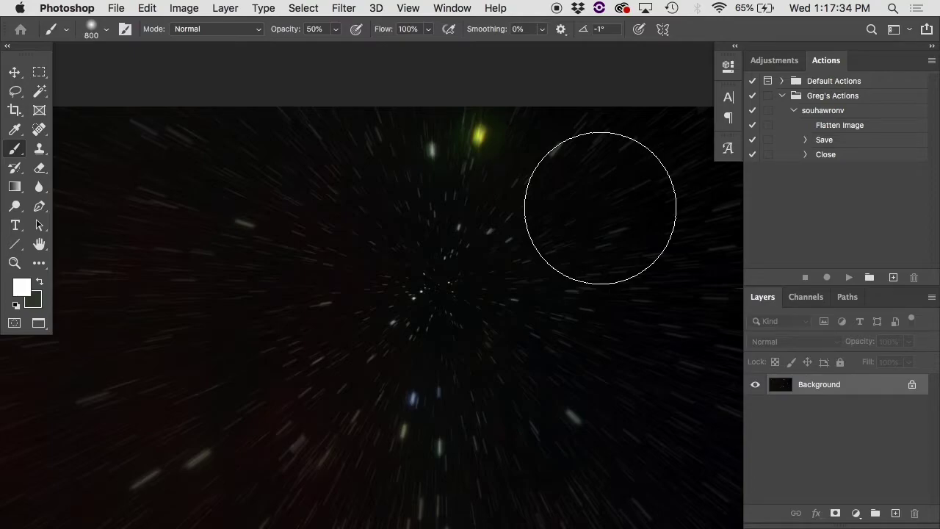
key(super+z)
Try Shape Blur on the starfield with the gorilla shape from the Wild Animals set and a radius of 79 pixels, and cancel it
drag(395, 208, 380, 144)
click(343, 8)
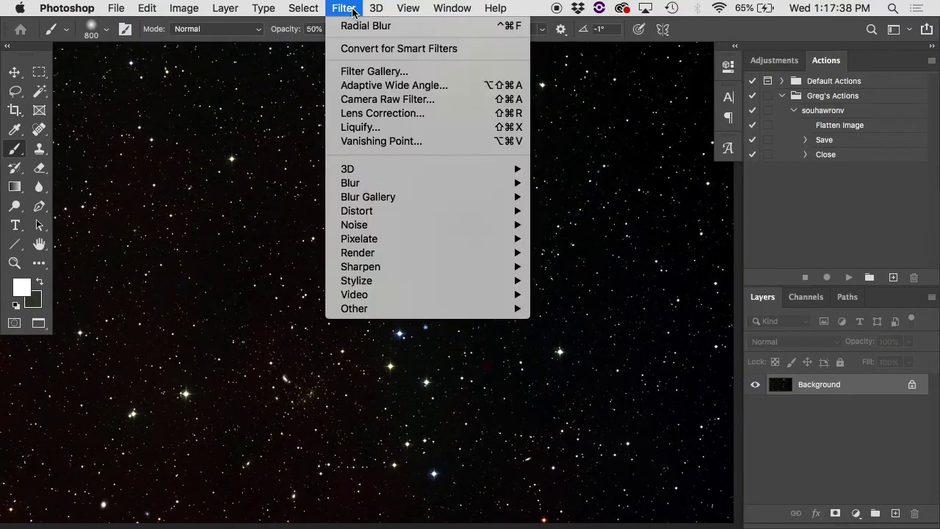
mouse_move(403, 185)
click(599, 296)
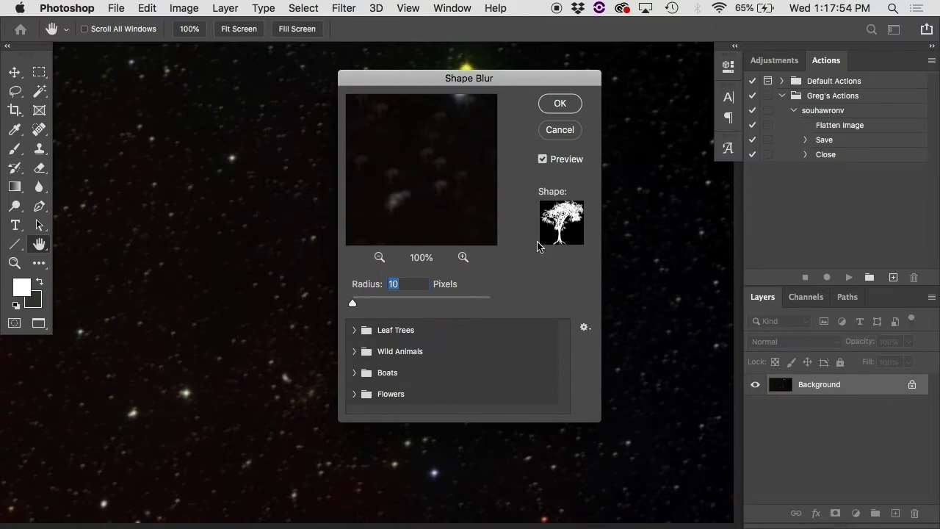
click(355, 330)
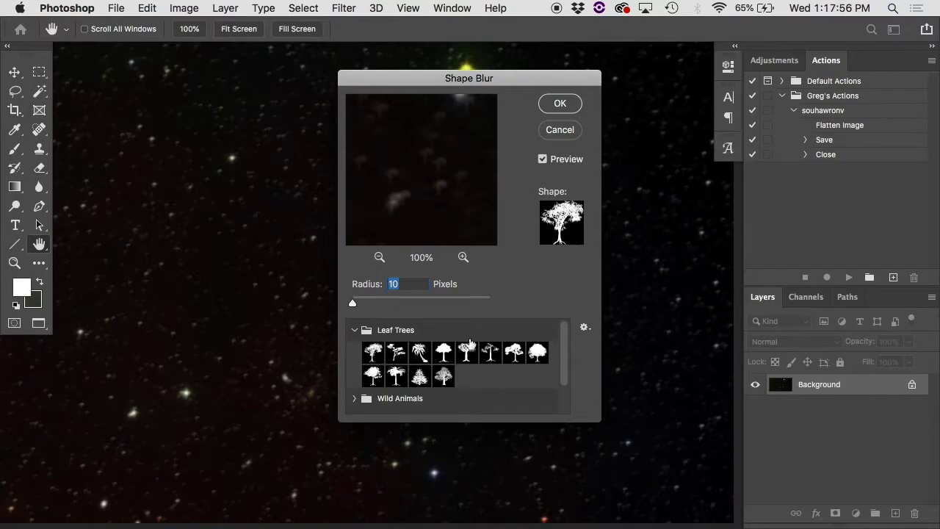
click(355, 330)
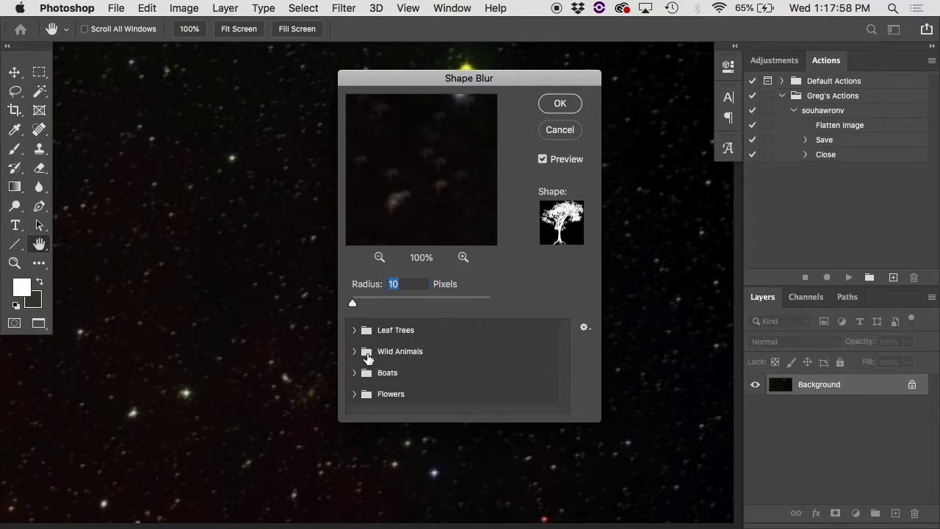
click(355, 352)
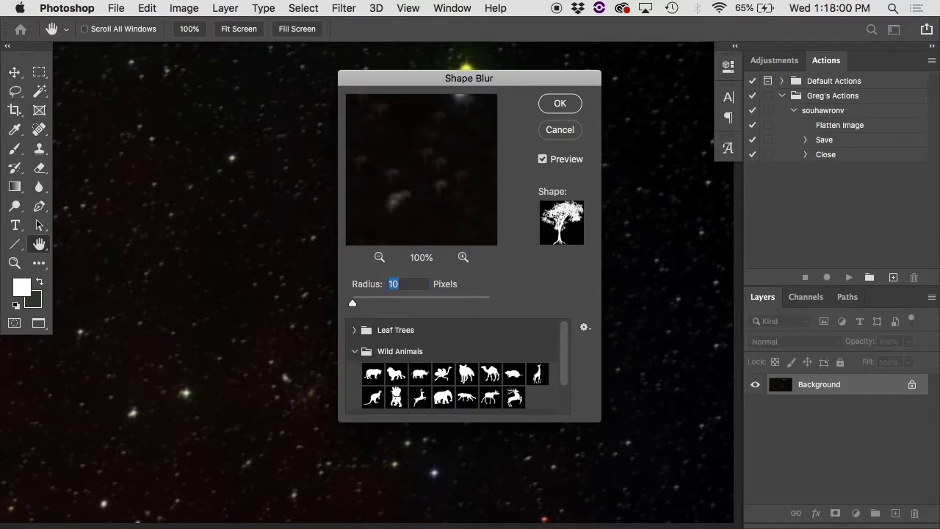
click(396, 397)
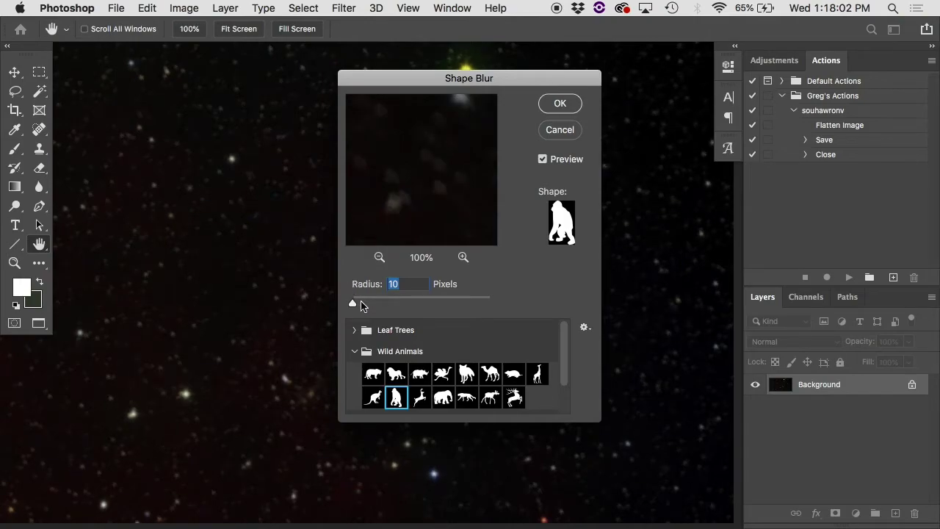
click(361, 304)
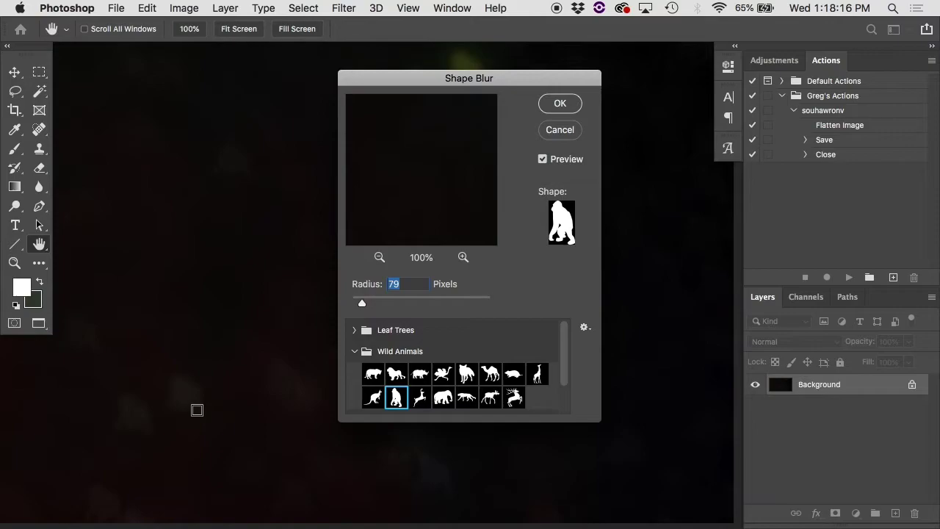
click(555, 131)
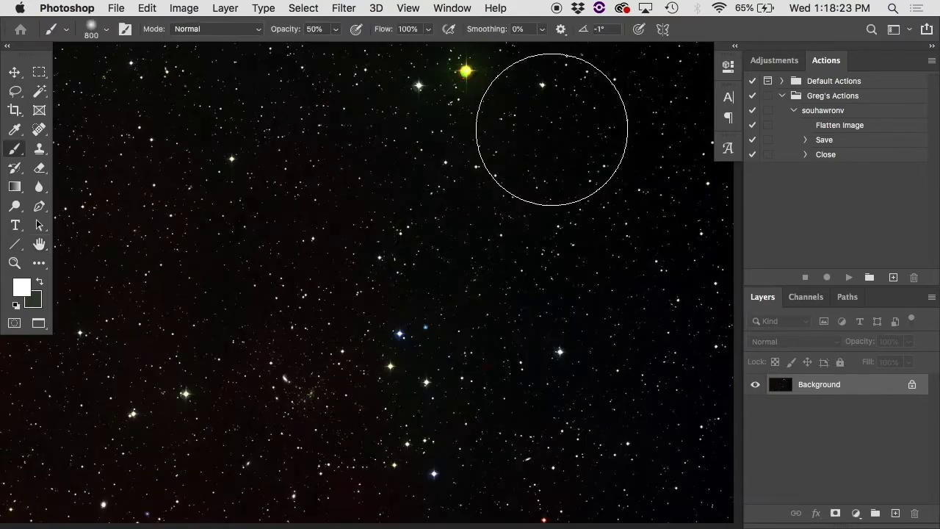
Examine the Smart Blur filter's preview and its radius, threshold, quality and mode settings, and cancel it
click(351, 7)
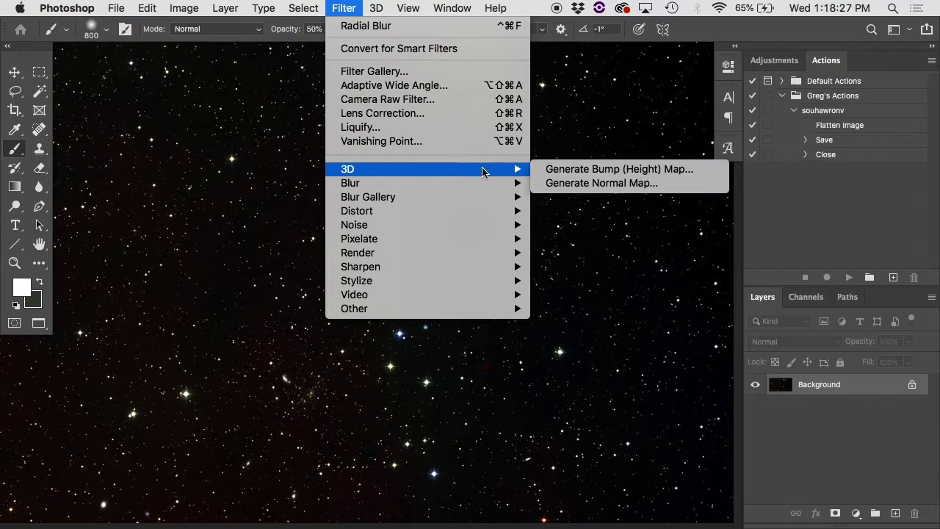
mouse_move(491, 183)
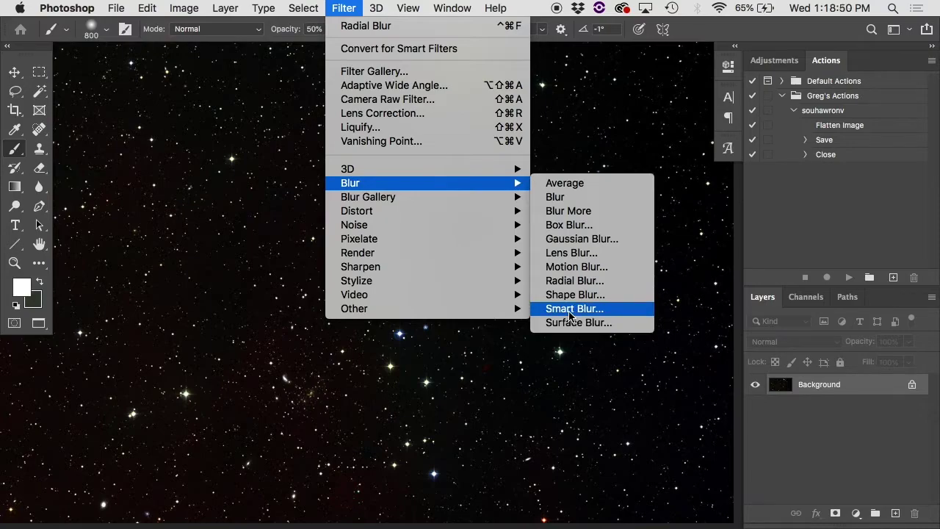
click(570, 309)
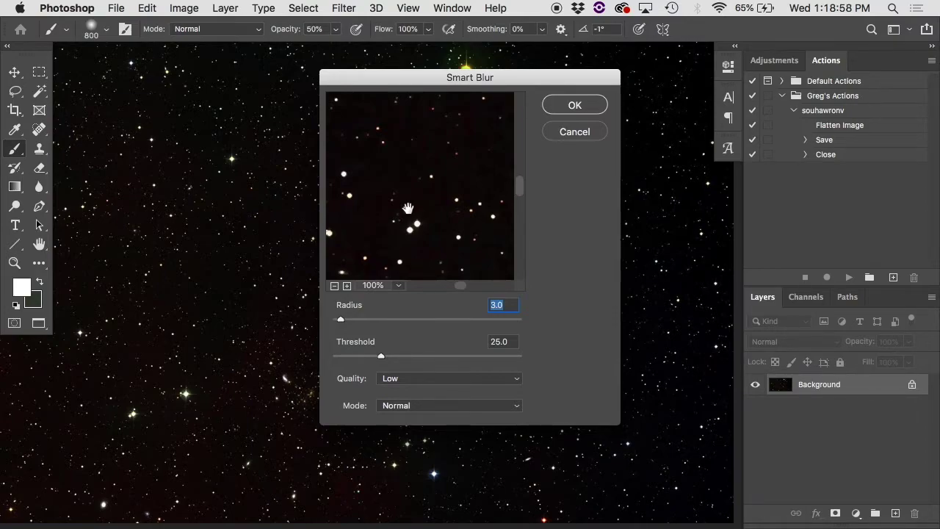
click(574, 131)
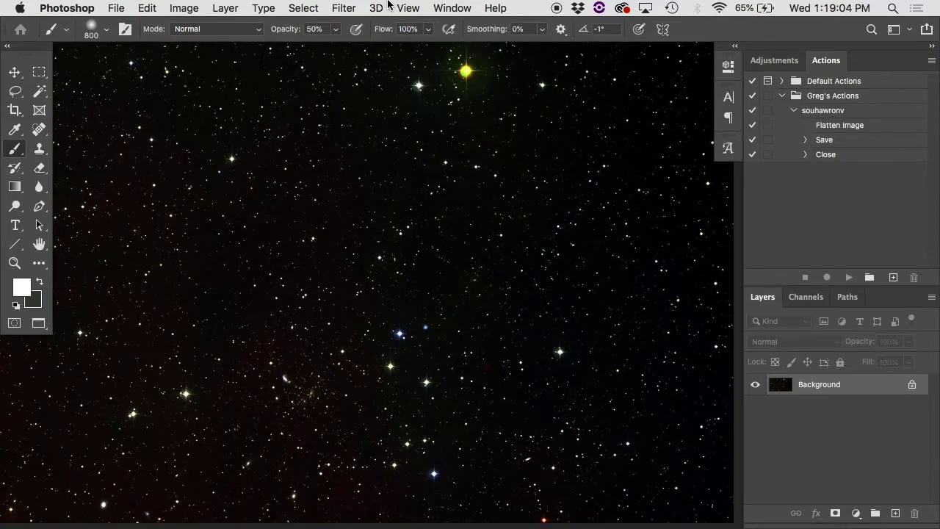
Start Field Blur on the starfield, move its pin to the right half of the image, and set the blur to 56 px
click(344, 8)
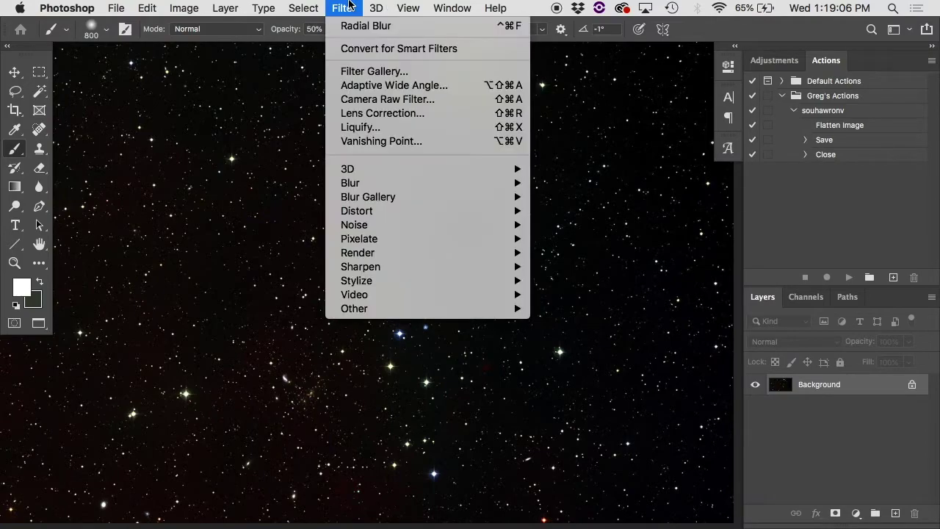
mouse_move(365, 198)
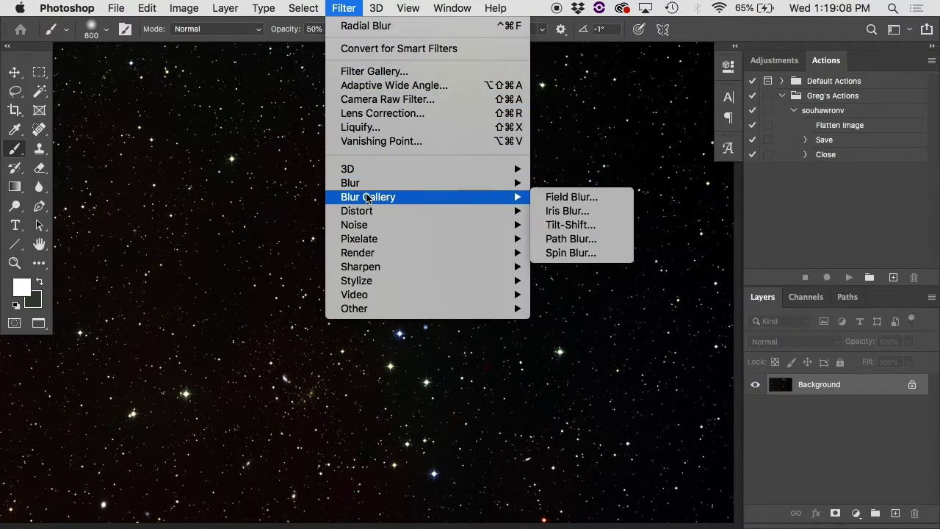
click(571, 197)
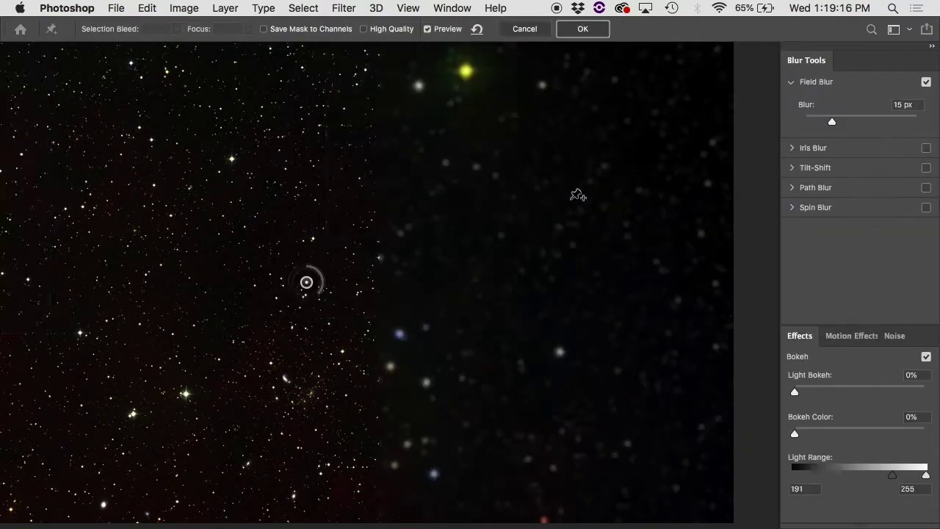
drag(306, 282, 472, 237)
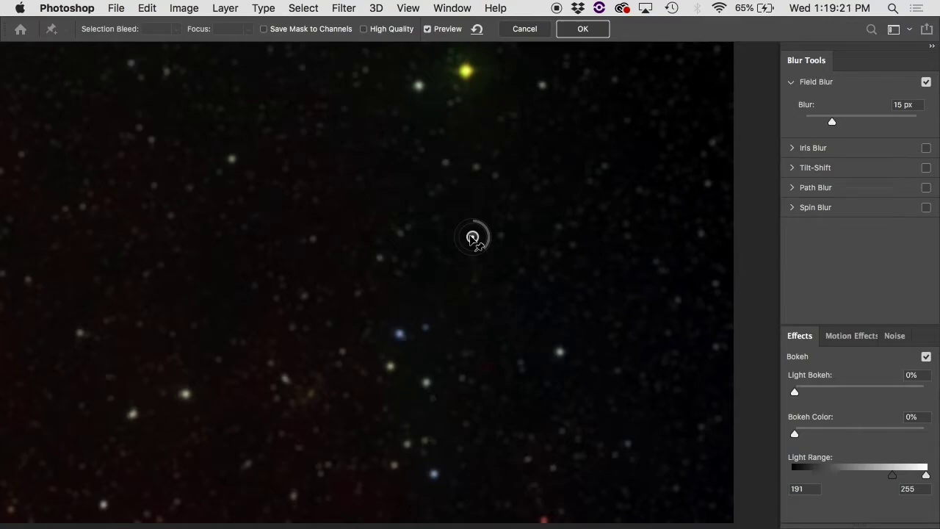
drag(473, 237, 451, 226)
drag(247, 195, 533, 247)
mouse_move(842, 118)
mouse_down()
mouse_move(868, 119)
mouse_move(855, 126)
mouse_up()
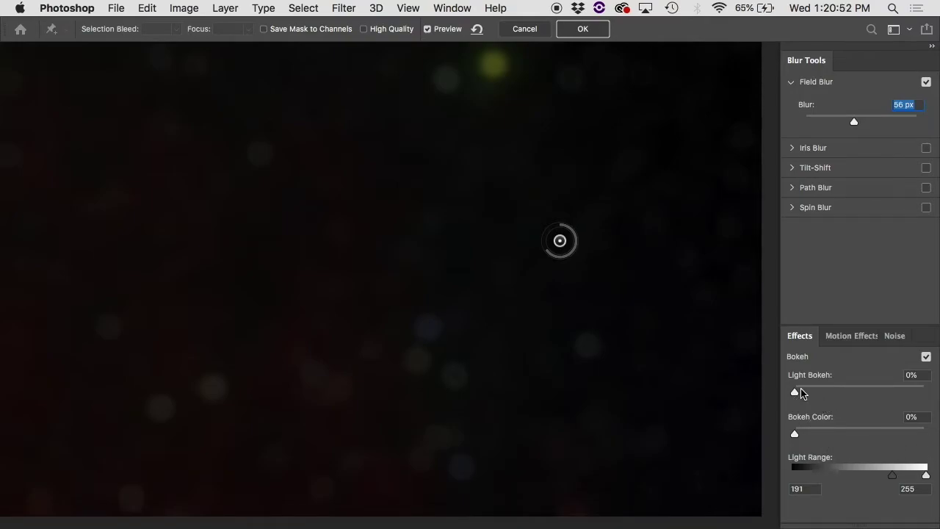
Preview a Light Bokeh of 64%, reset it to 0%, and switch Field Blur off and on to compare with the original
drag(799, 394, 880, 394)
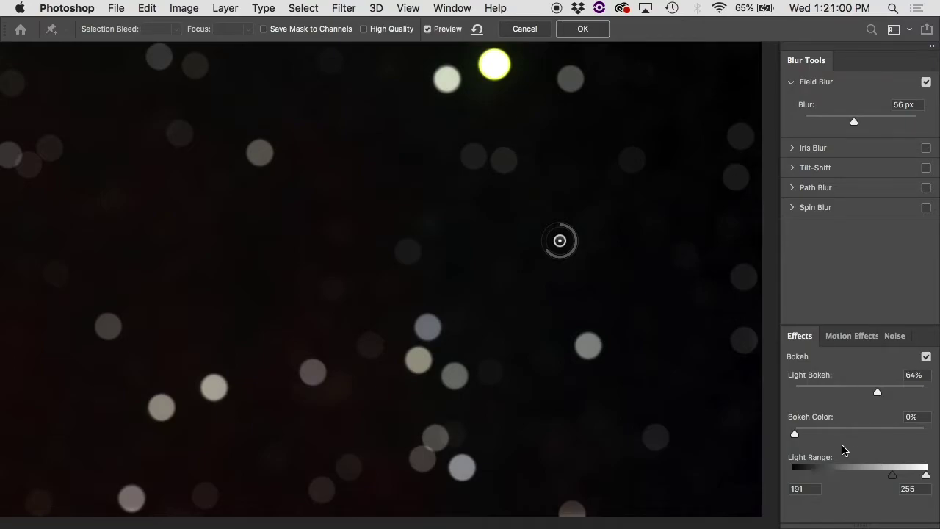
drag(877, 392, 792, 391)
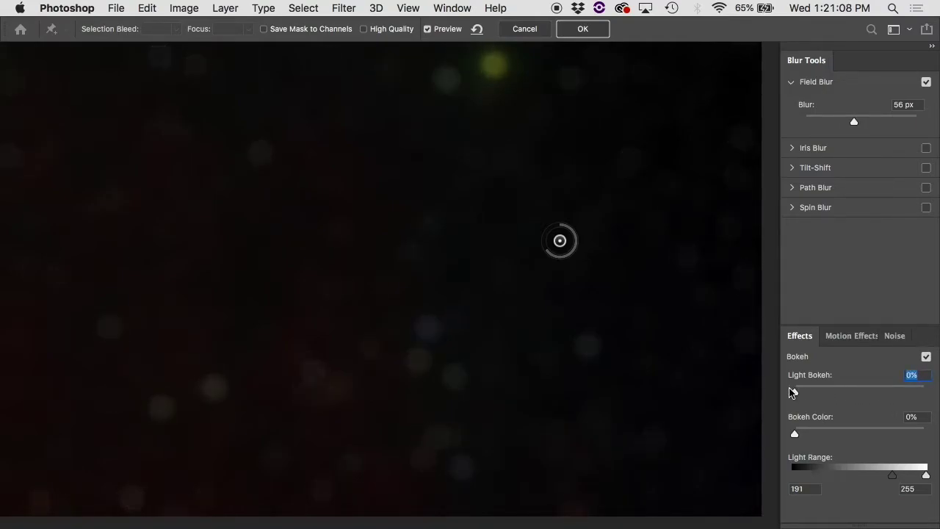
click(927, 82)
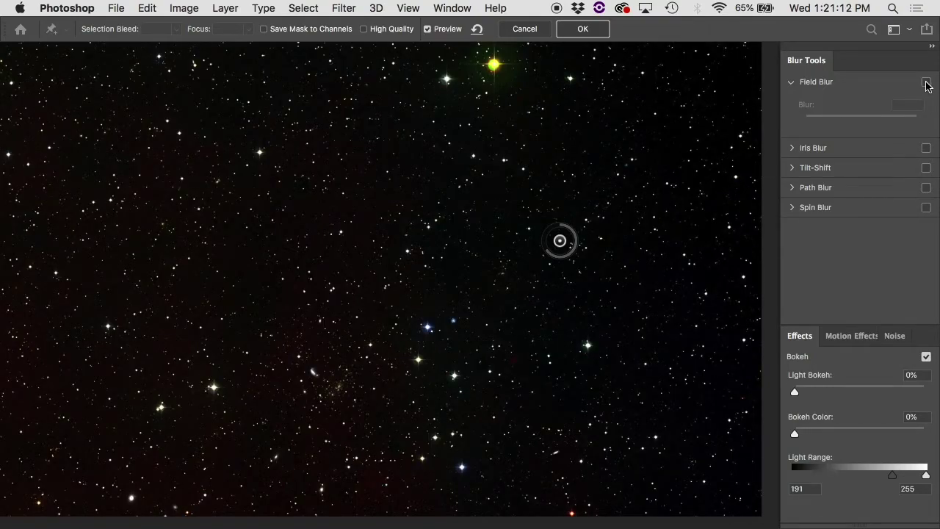
click(927, 83)
Set Light Bokeh to 66% and Bokeh Color to 100%, and vary the lower Light Range limit, ending at 101
drag(801, 391, 882, 393)
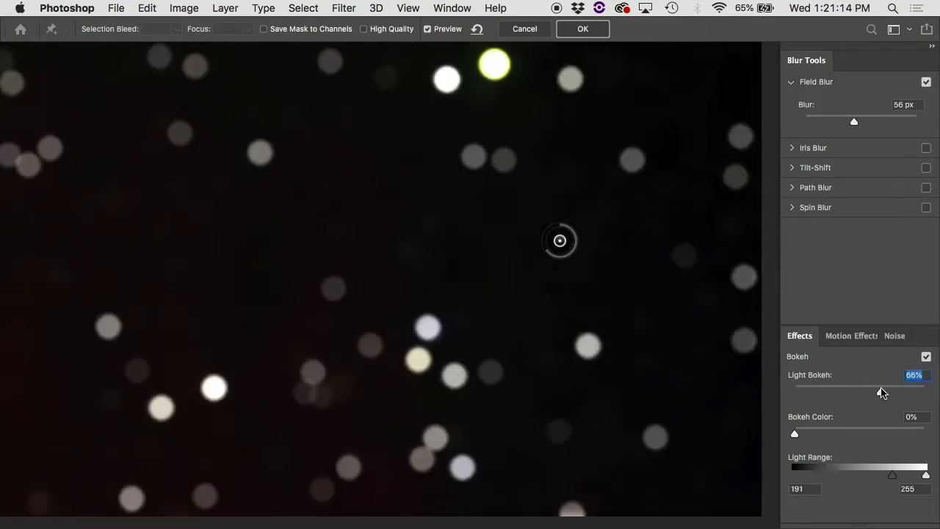
drag(794, 434, 938, 437)
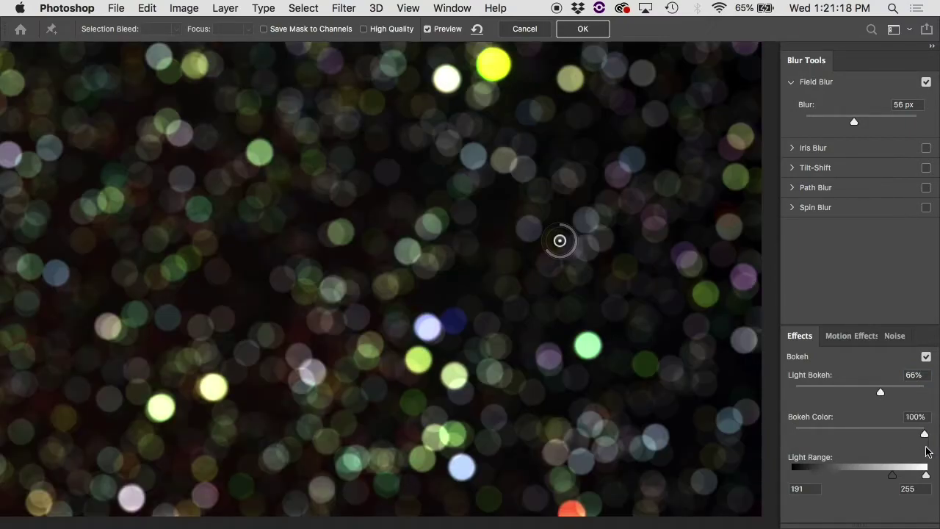
drag(894, 478, 925, 478)
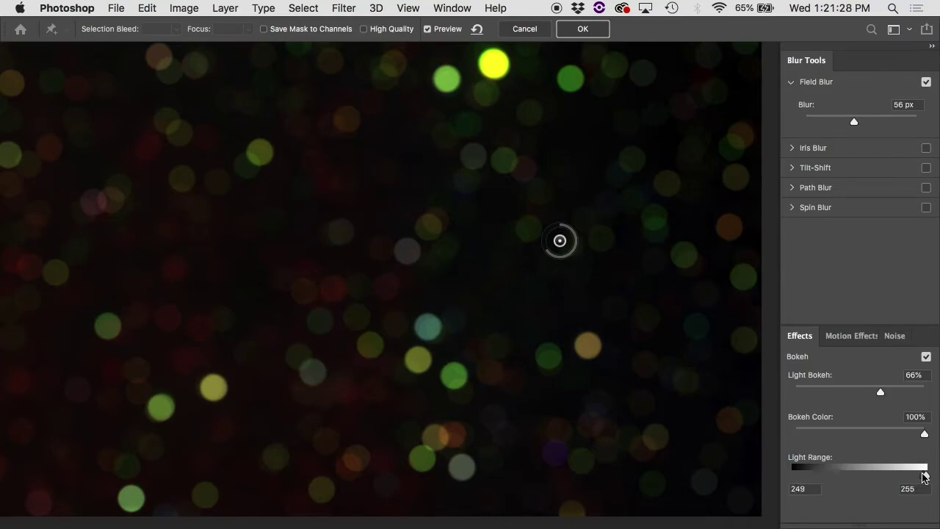
drag(925, 476, 815, 474)
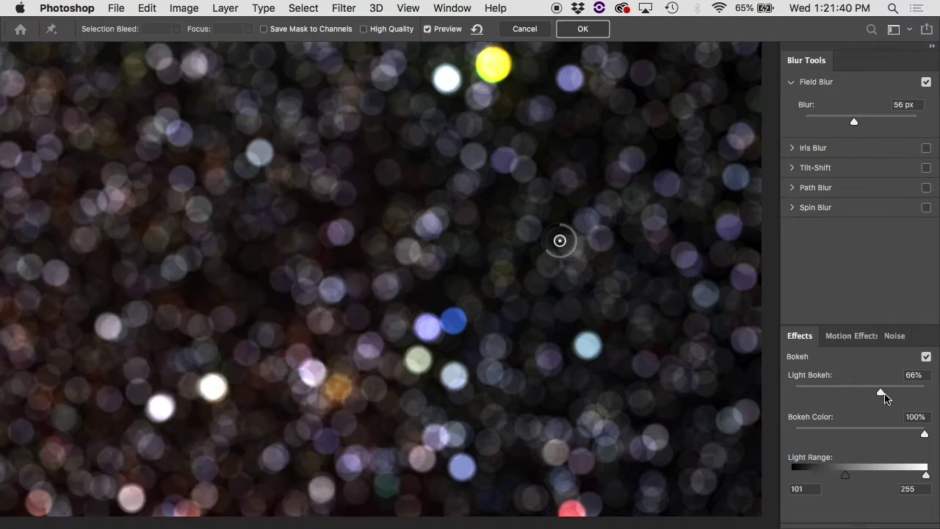
Reset Light Bokeh to 0%, raise the Field Blur to 95 px, and reduce it to 51 px with the pin's ring
drag(882, 390, 779, 325)
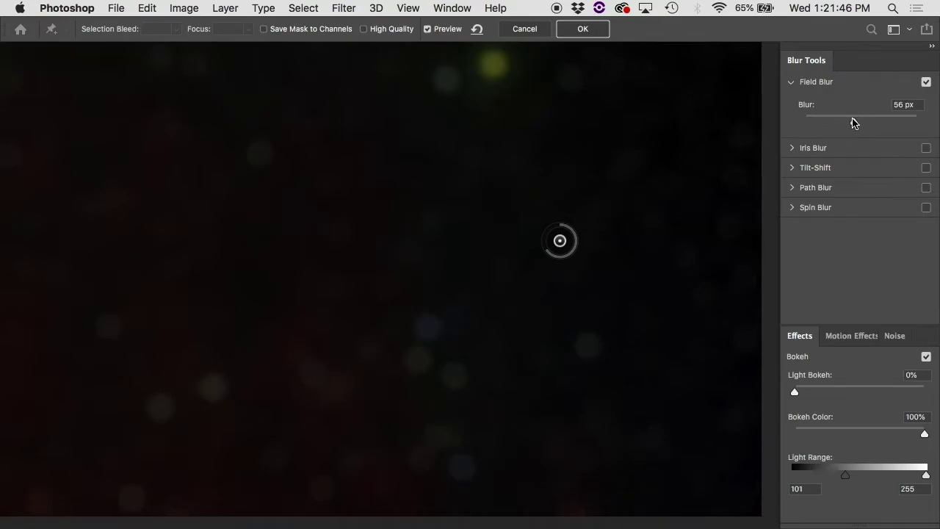
click(853, 122)
mouse_move(852, 124)
mouse_down()
mouse_move(842, 124)
mouse_move(864, 123)
mouse_up()
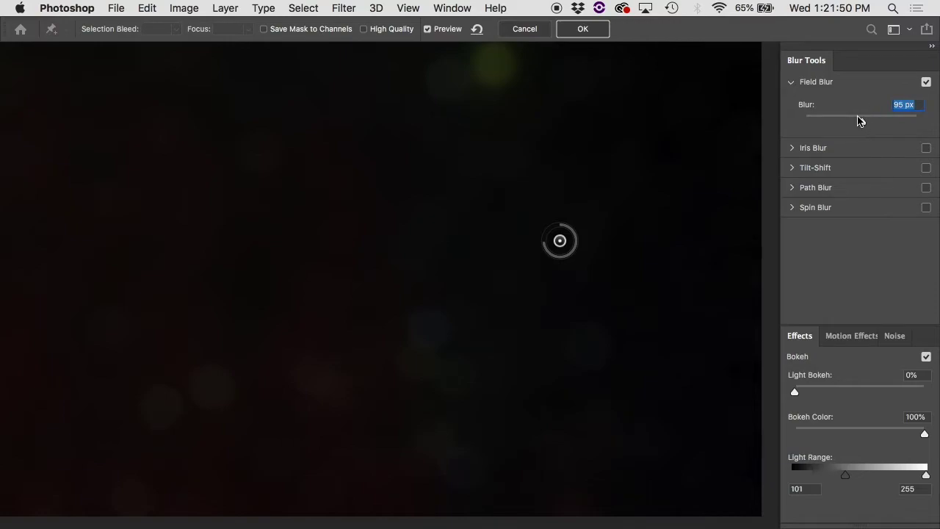
drag(544, 250, 572, 234)
drag(577, 249, 548, 250)
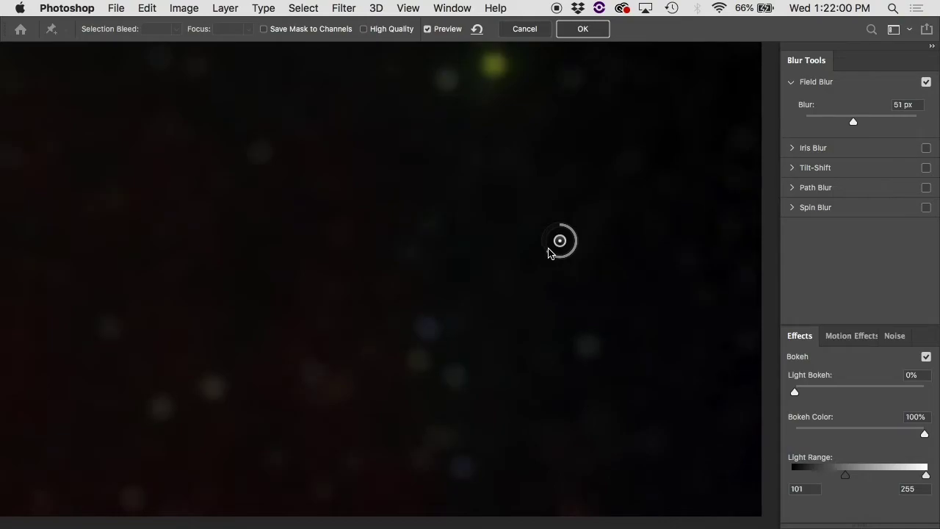
Replace Field Blur with Iris Blur and move the iris pin slightly up and to the right within the starfield
click(927, 82)
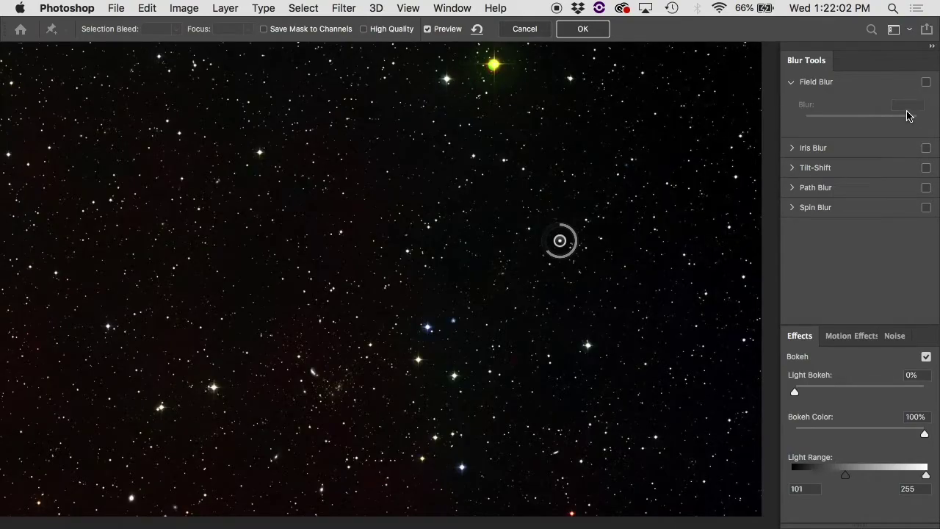
click(927, 148)
click(821, 149)
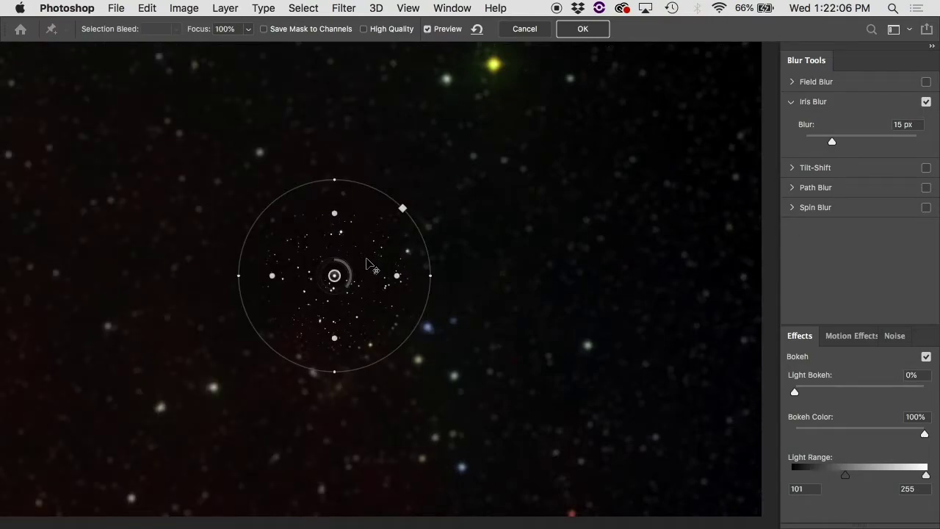
drag(335, 277, 396, 244)
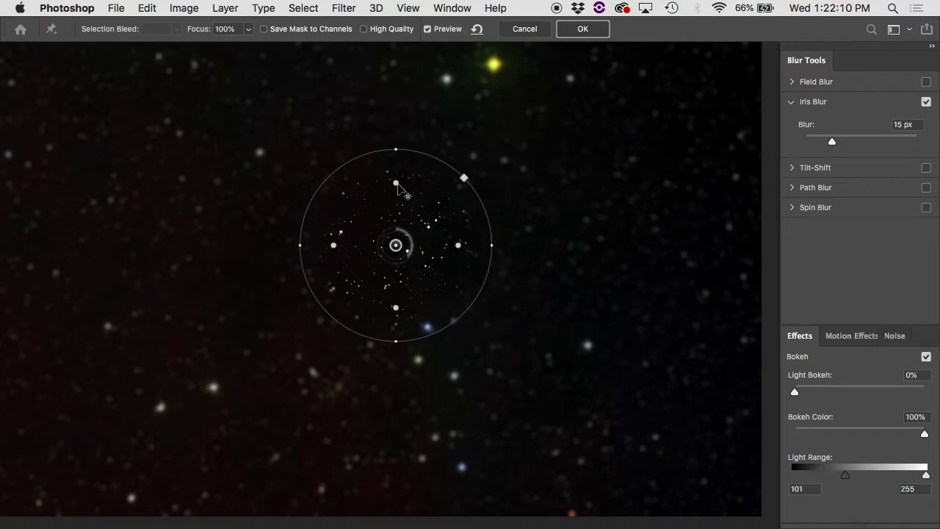
Shift the iris feather points out to the edge, in near the centre, and back about halfway, and set the blur to 103 px
drag(397, 183, 404, 151)
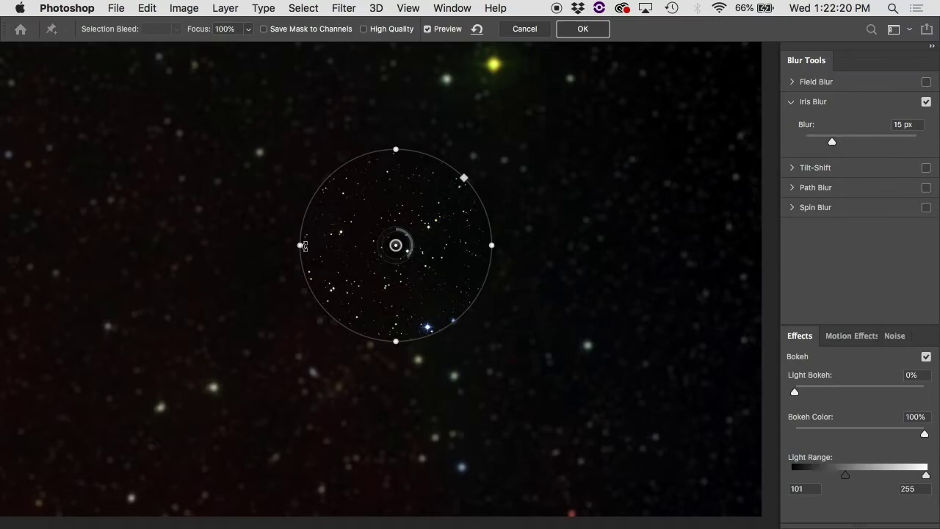
drag(335, 246, 377, 247)
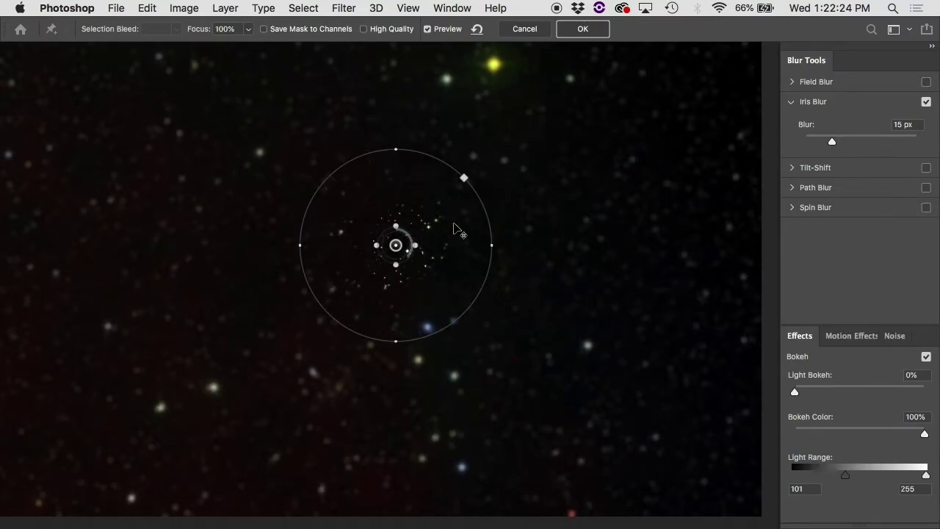
drag(377, 249, 342, 249)
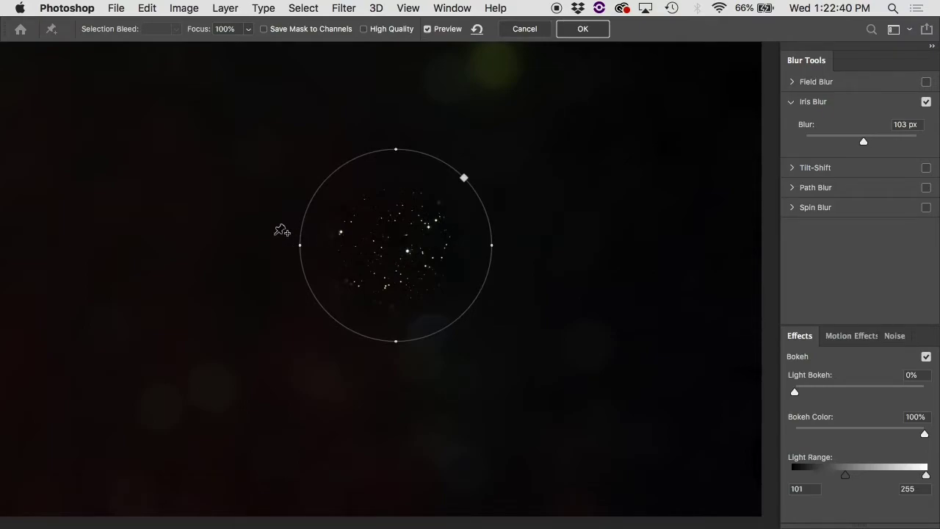
Widen the iris into a slightly tilted ellipse, increase its height, and move the feather points out near its edge
drag(300, 245, 225, 258)
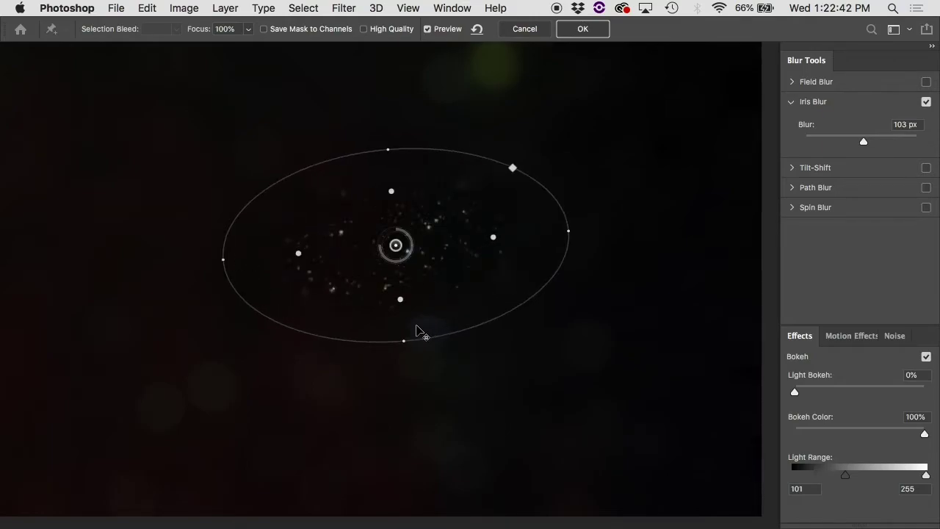
drag(404, 339, 405, 387)
drag(403, 330, 404, 376)
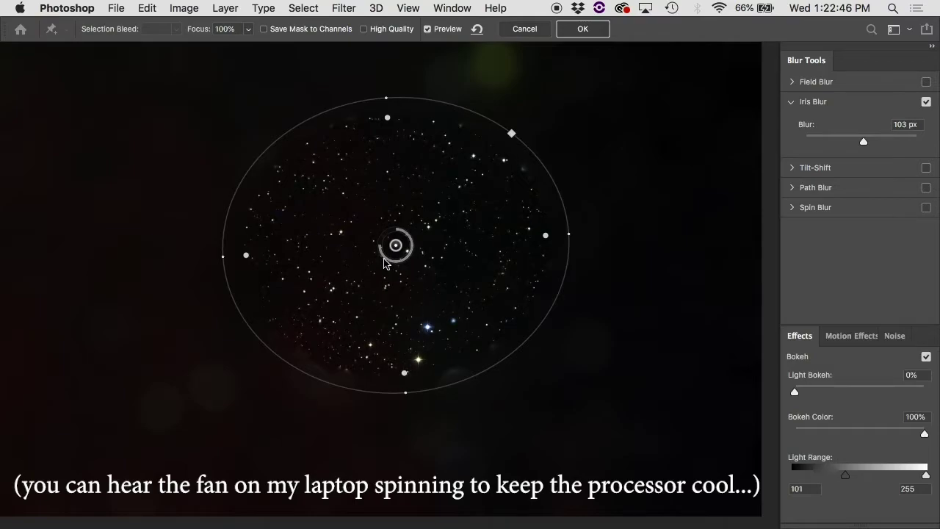
Reduce the Iris Blur to 50 px with the pin's ring, square off the iris shape, and restore it to an ellipse
mouse_move(385, 252)
mouse_down()
mouse_move(393, 261)
mouse_move(411, 243)
mouse_move(396, 266)
mouse_move(378, 264)
mouse_up()
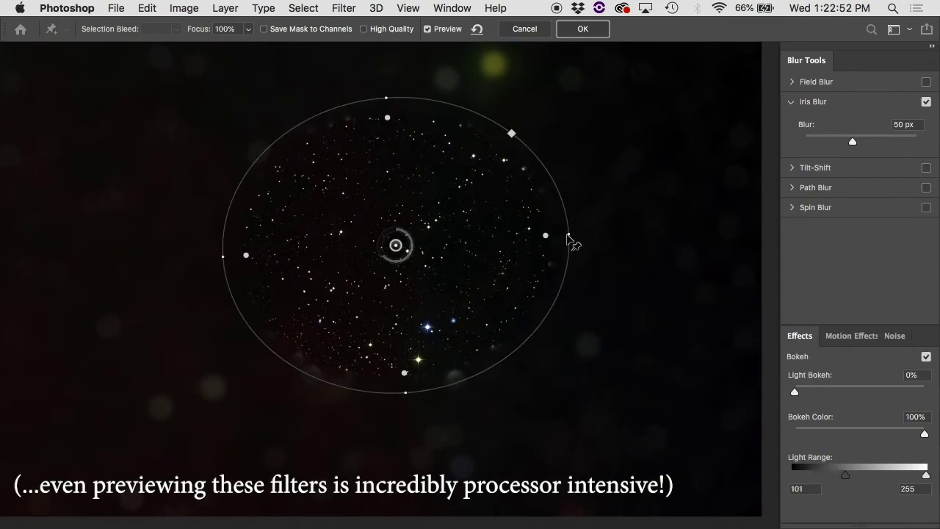
drag(512, 136, 571, 110)
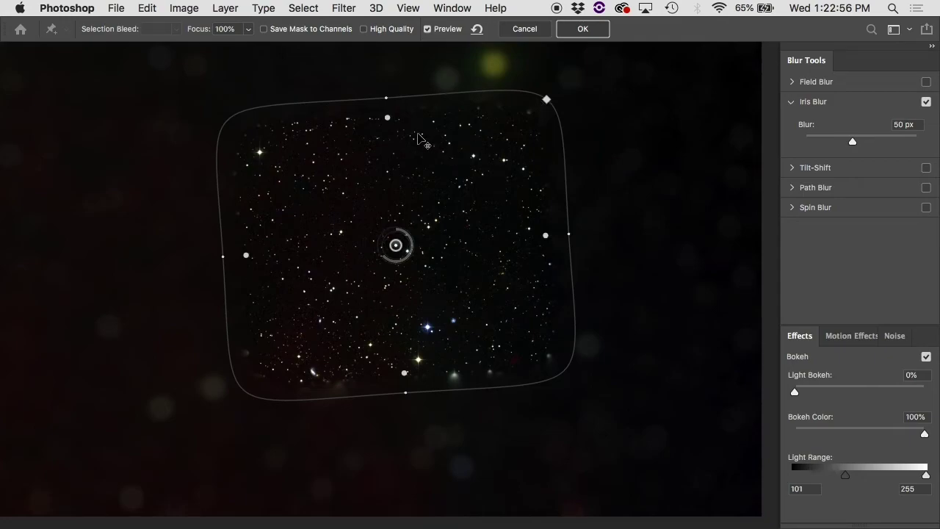
drag(542, 107, 491, 154)
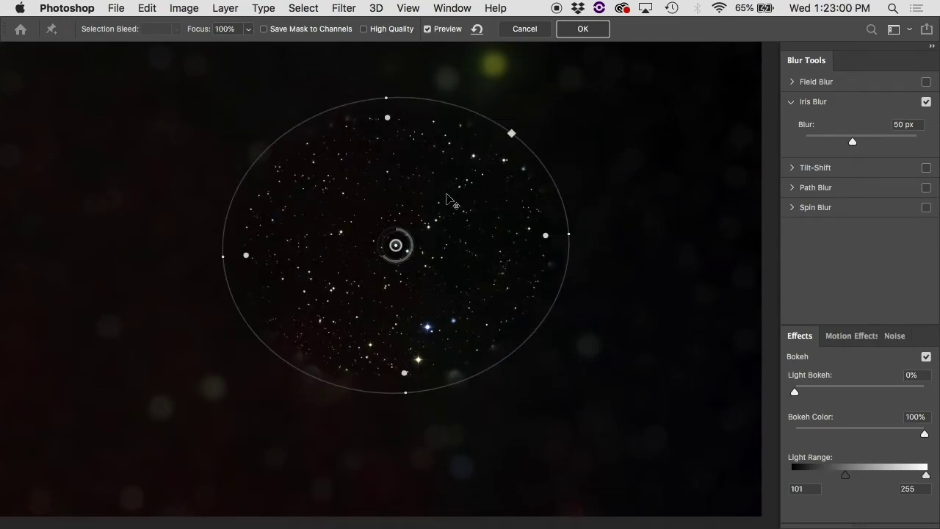
Pull the iris feather points in close to the centre and move the iris to the left part of the starfield
drag(250, 254, 369, 255)
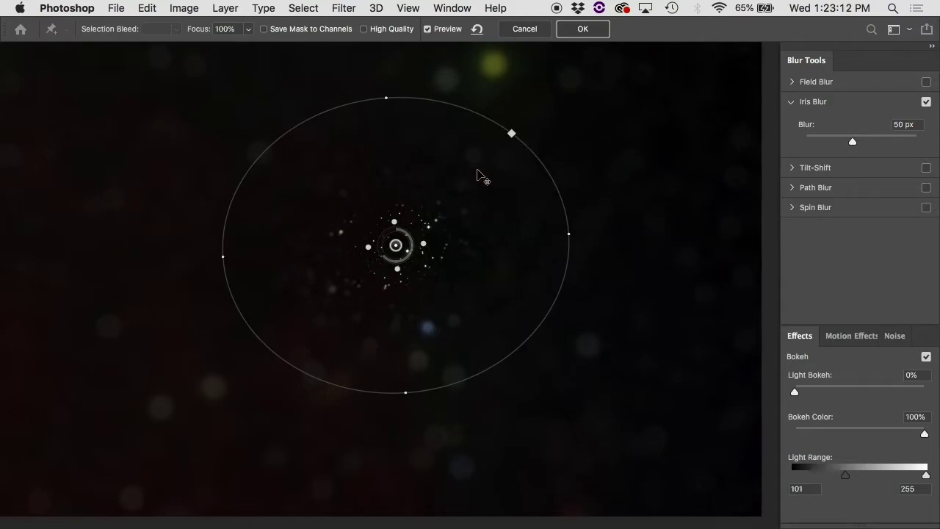
drag(426, 245, 359, 238)
drag(299, 218, 202, 231)
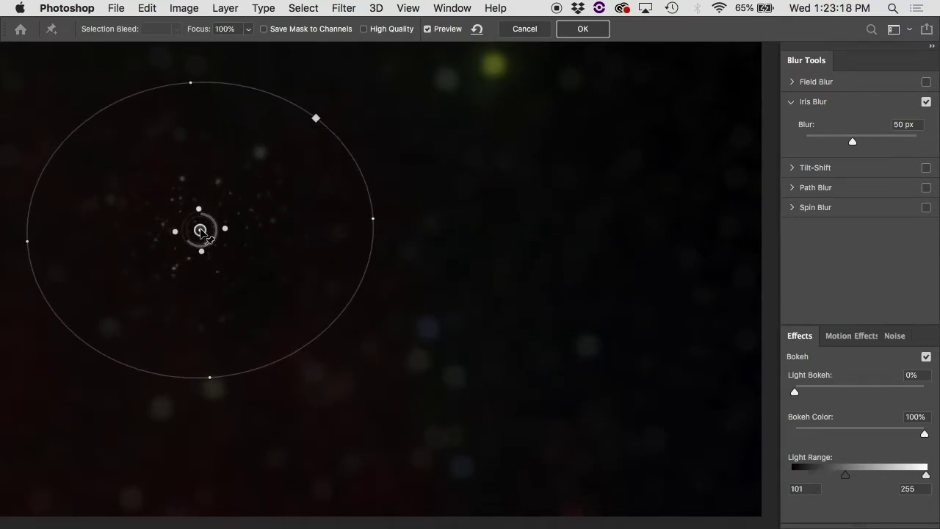
Add a second iris in the starfield's upper right, and stretch and rotate the first iris into a diagonal ellipse
click(619, 111)
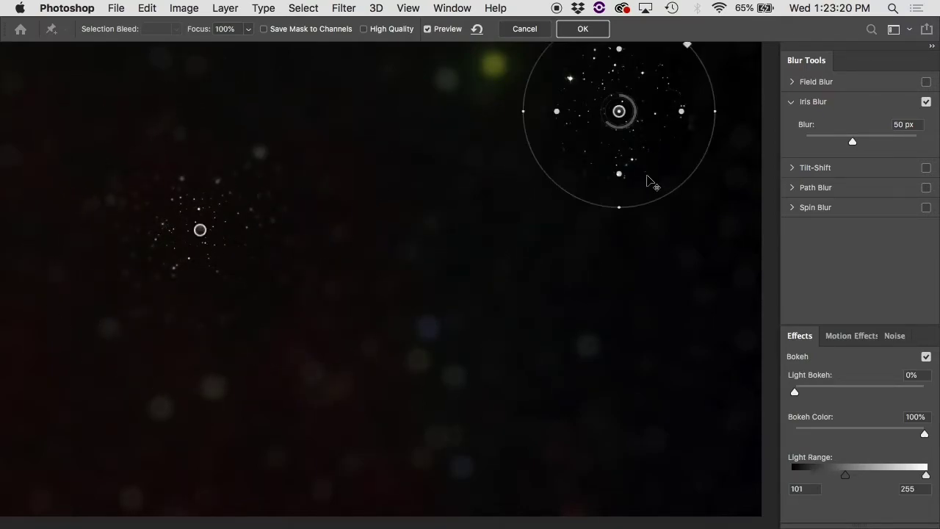
key(Delete)
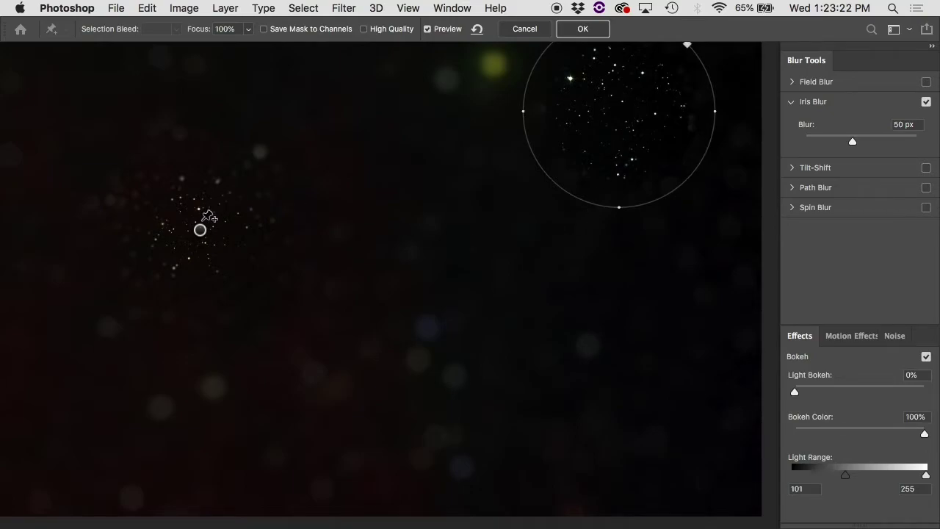
click(200, 231)
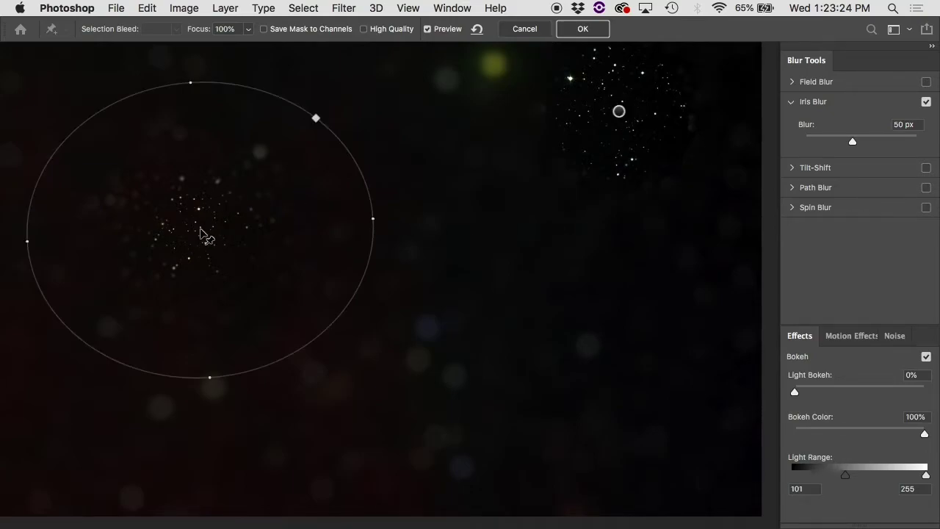
drag(373, 219, 454, 343)
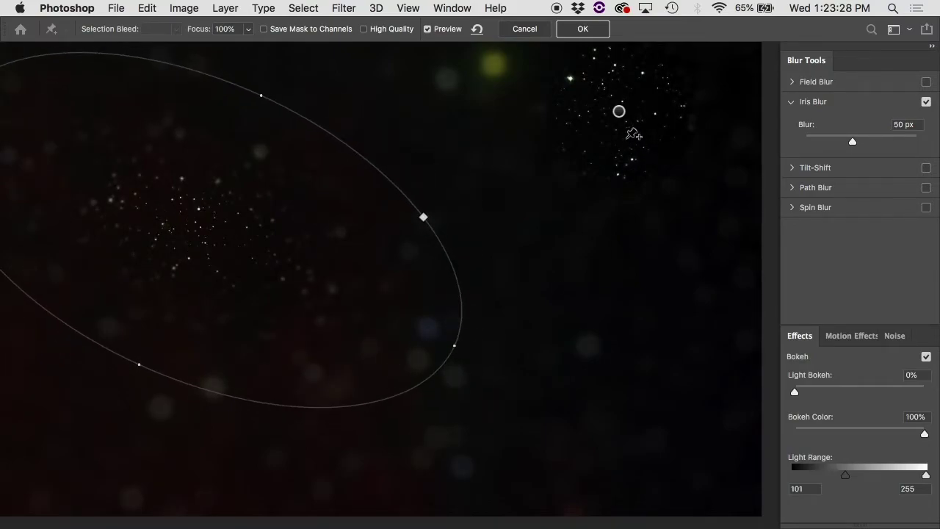
Enlarge the upper-right iris, and add a third iris in the lower middle of the starfield, stretched into a wide ellipse
click(619, 113)
drag(617, 206, 625, 377)
drag(523, 112, 420, 137)
click(407, 385)
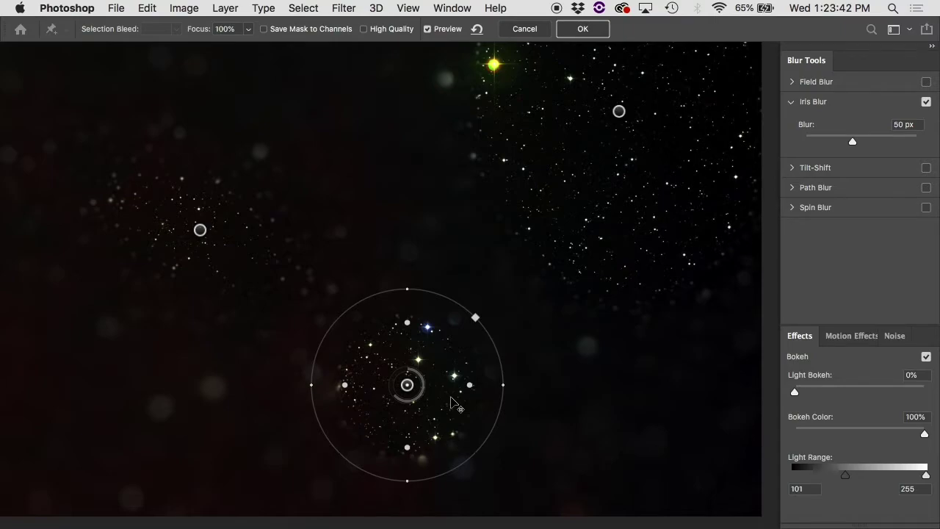
drag(504, 383, 670, 388)
drag(406, 289, 407, 240)
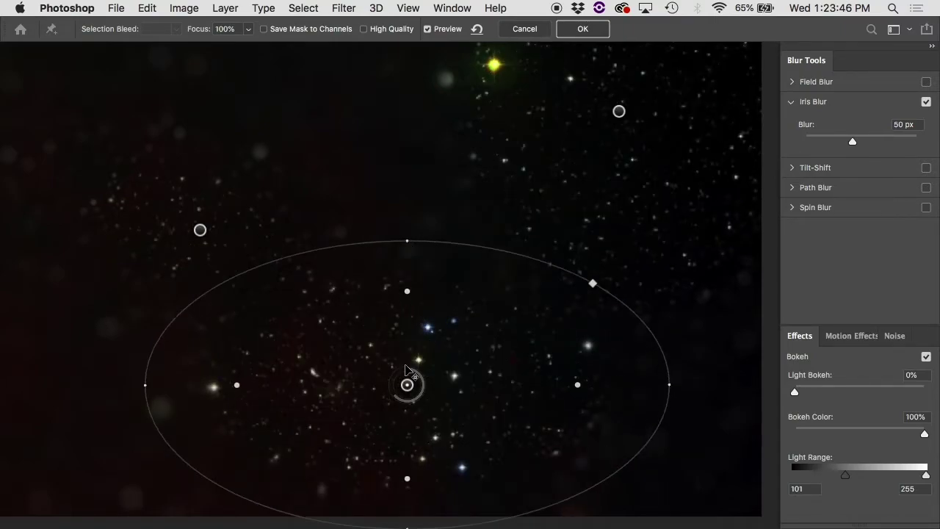
Move the wide iris to the upper-left corner and back to the lower middle, and add irises at the upper middle and lower left
drag(407, 385, 151, 62)
drag(76, 71, 449, 373)
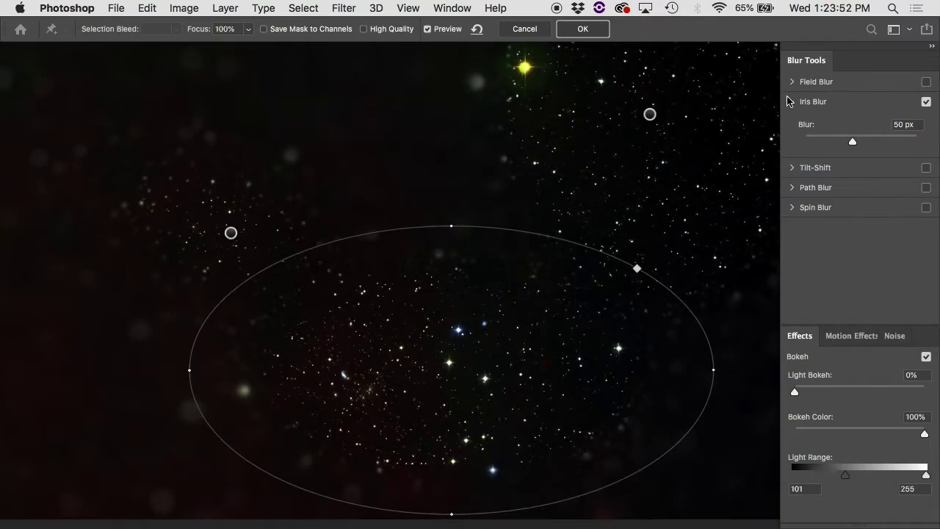
click(382, 122)
click(133, 361)
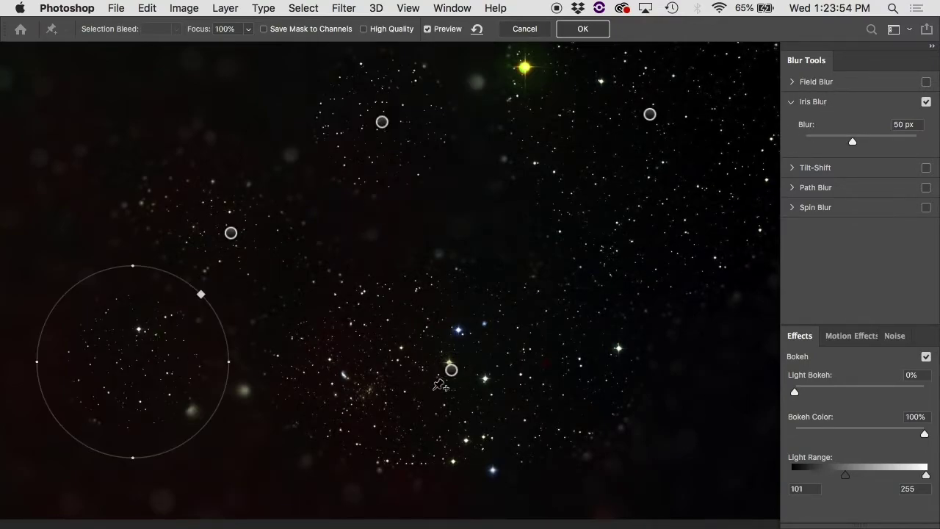
Replace Iris Blur with Tilt-Shift
click(926, 102)
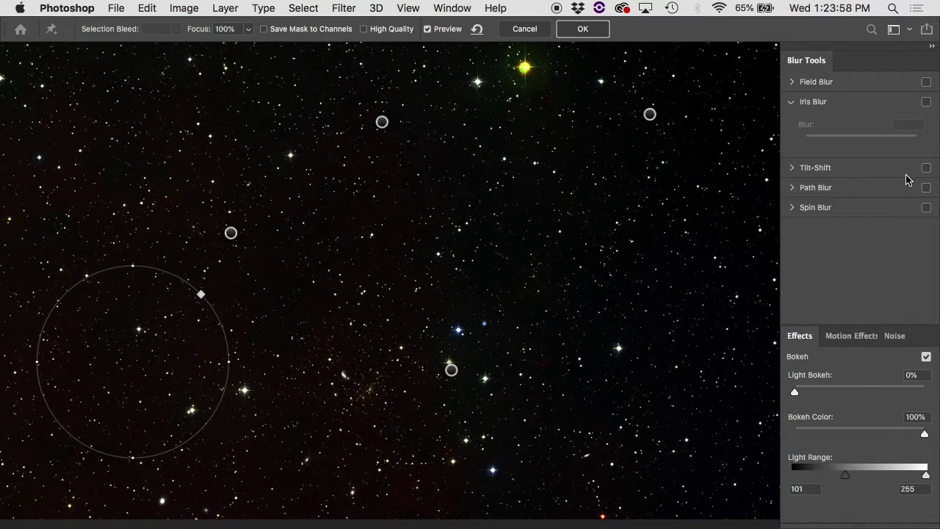
click(825, 169)
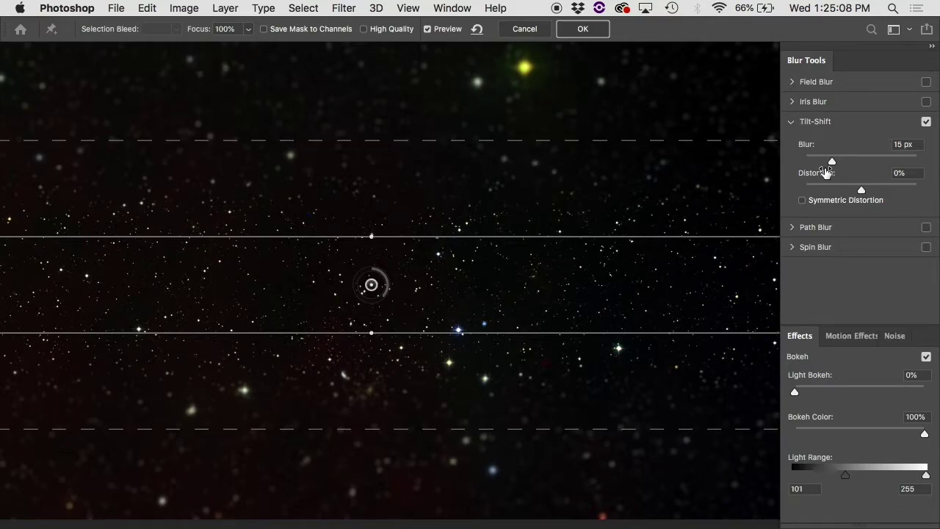
Switch to Safari and search Google for images of "miniature effect"
mouse_move(808, 514)
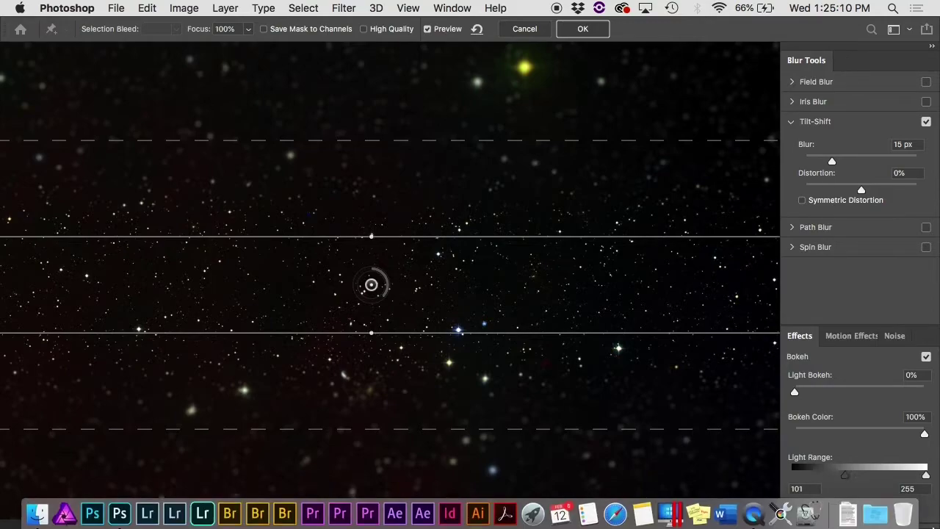
click(617, 514)
text(miniature effect)
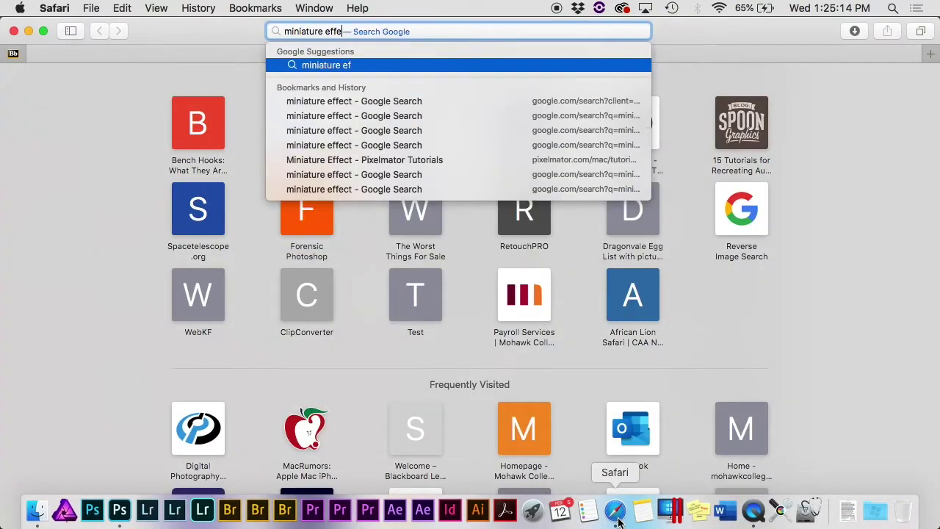
key(Return)
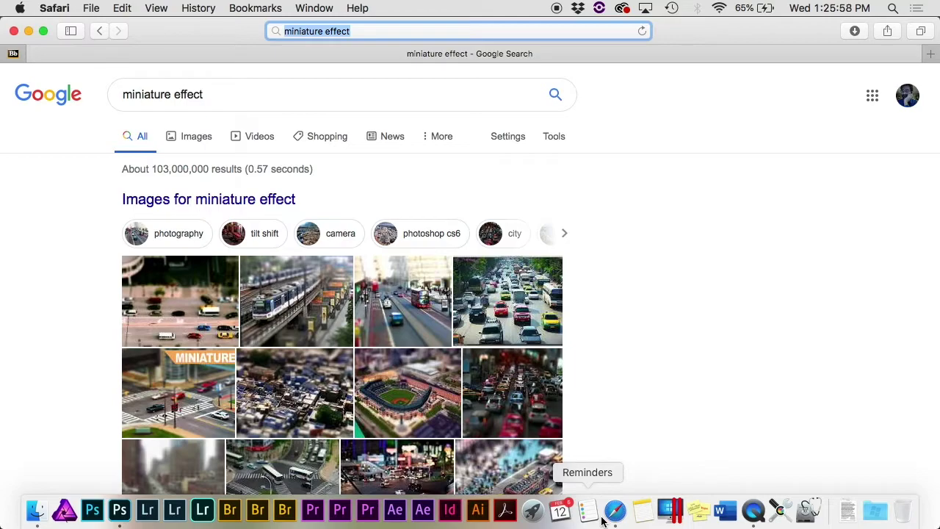
key(Return)
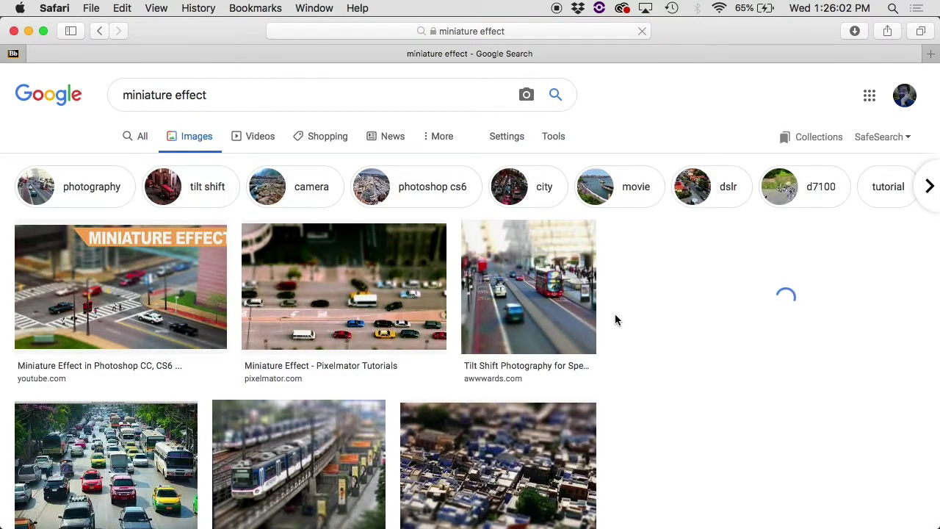
Enlarge the first miniature effect image, examine where its street scene is sharp or blurred, and close the browser window
click(184, 301)
scroll(609, 217, up, 5)
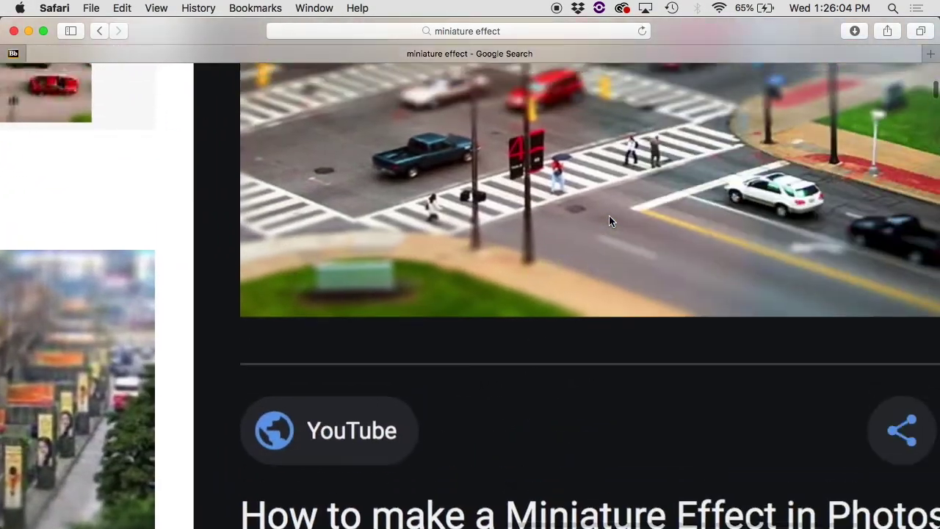
scroll(608, 221, up, 2)
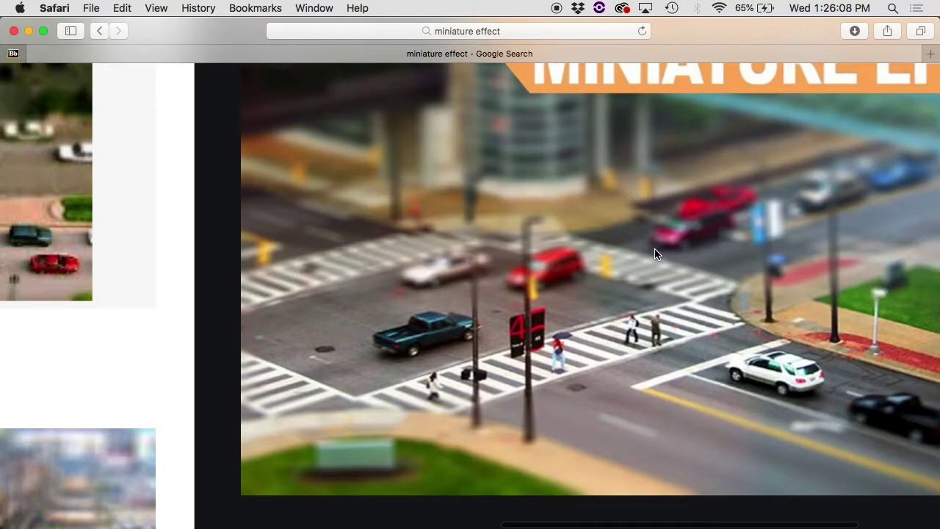
scroll(596, 313, down, 5)
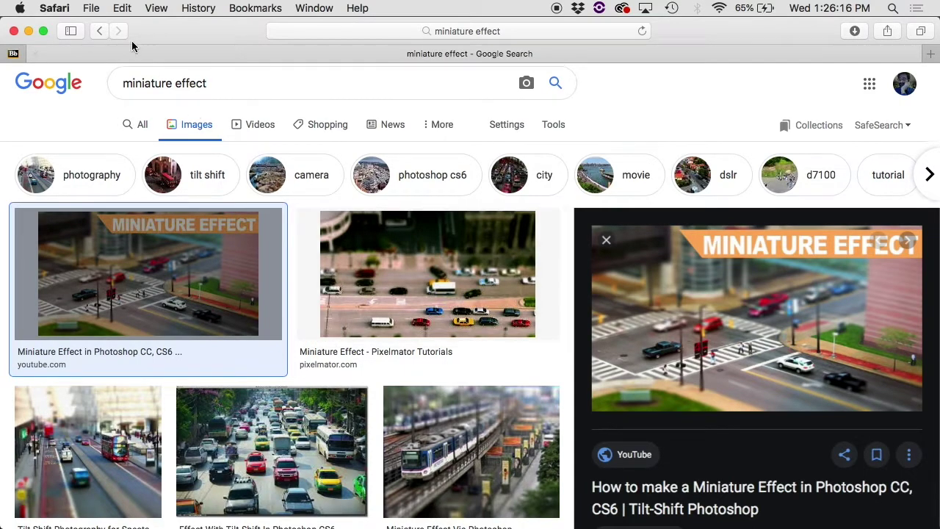
click(13, 31)
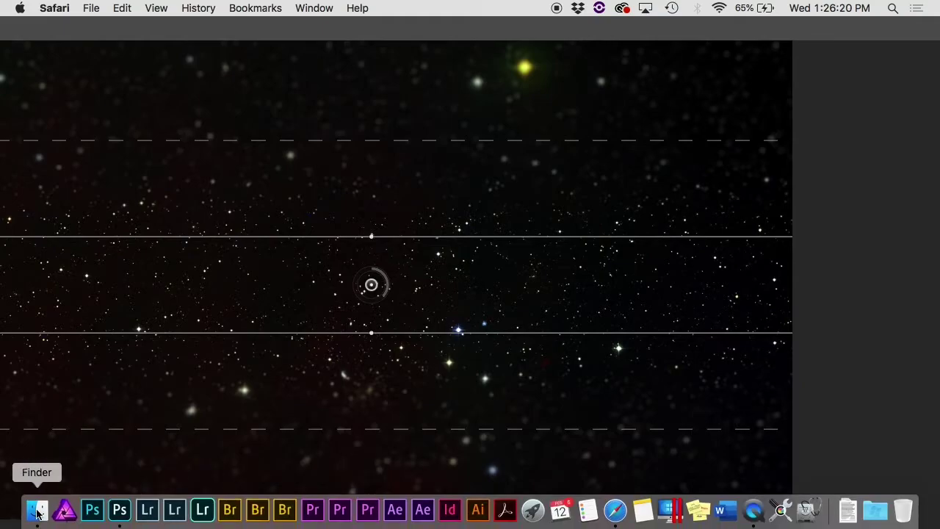
Switch to Finder, cancel the Blur Gallery in Photoshop, and open the Siouxsie & the Banshees Superstition cover image from Finder
click(37, 526)
scroll(495, 287, left, 3)
scroll(495, 287, left, 5)
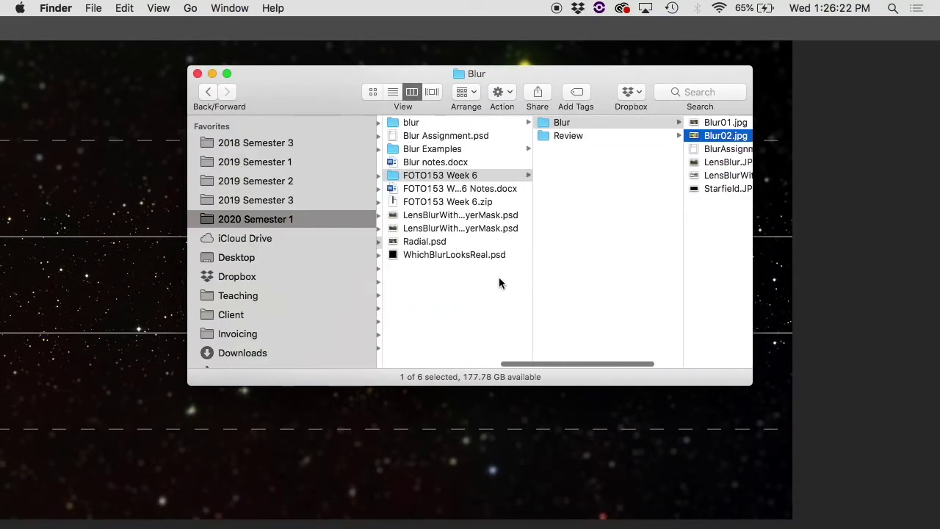
scroll(523, 233, left, 3)
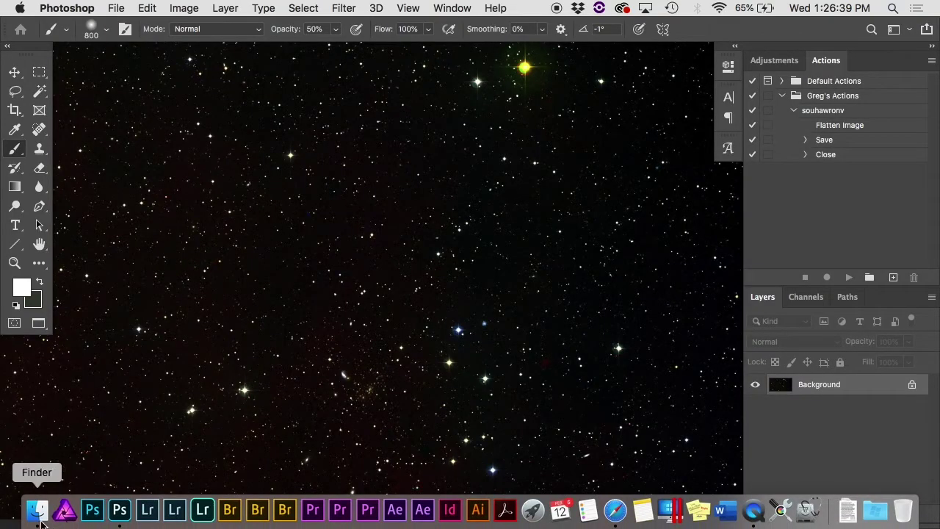
click(37, 512)
double_click(435, 200)
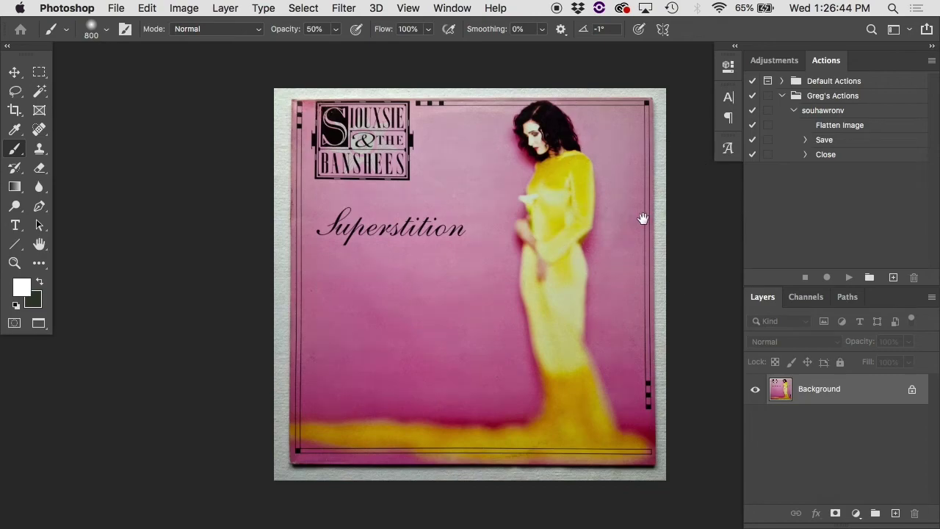
Examine the focus on the album cover's figure up close, from the face down to the lower dress
scroll(640, 216, up, 5)
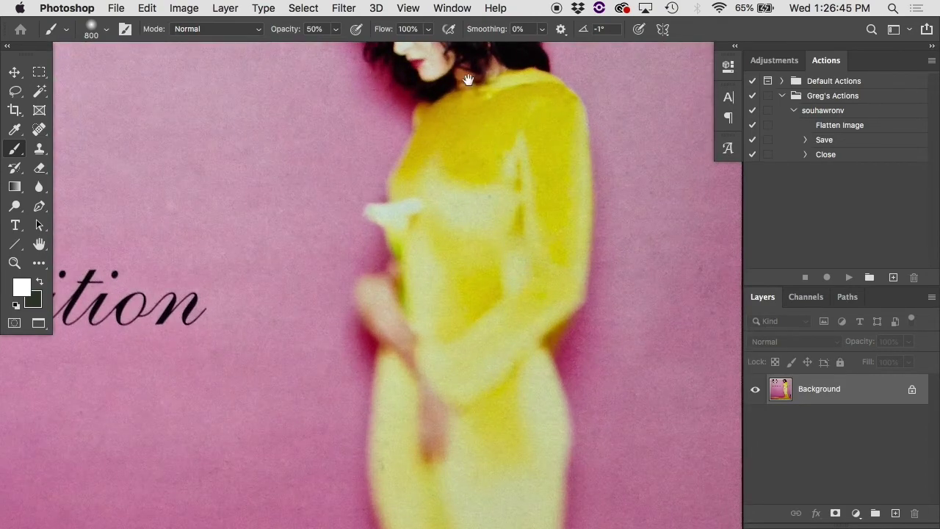
drag(468, 79, 404, 299)
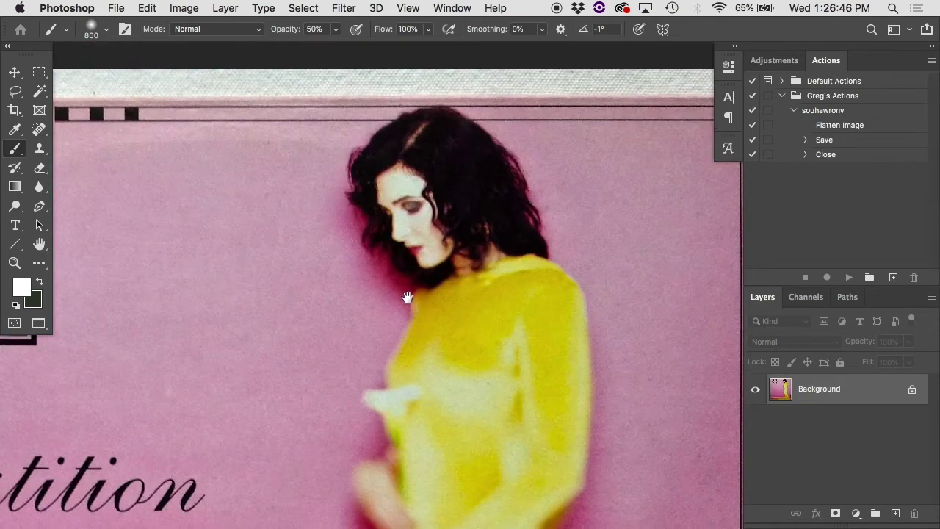
drag(536, 390, 535, 170)
scroll(536, 169, down, 10)
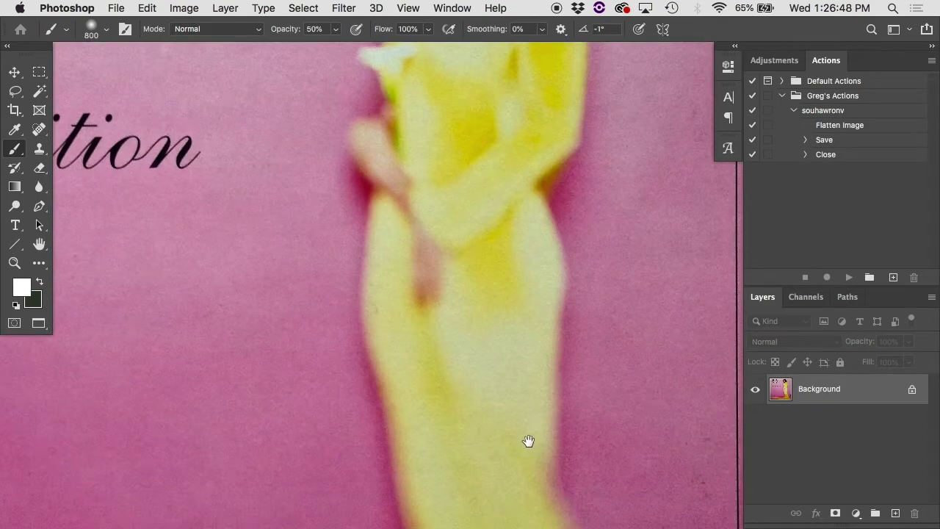
scroll(537, 269, down, 8)
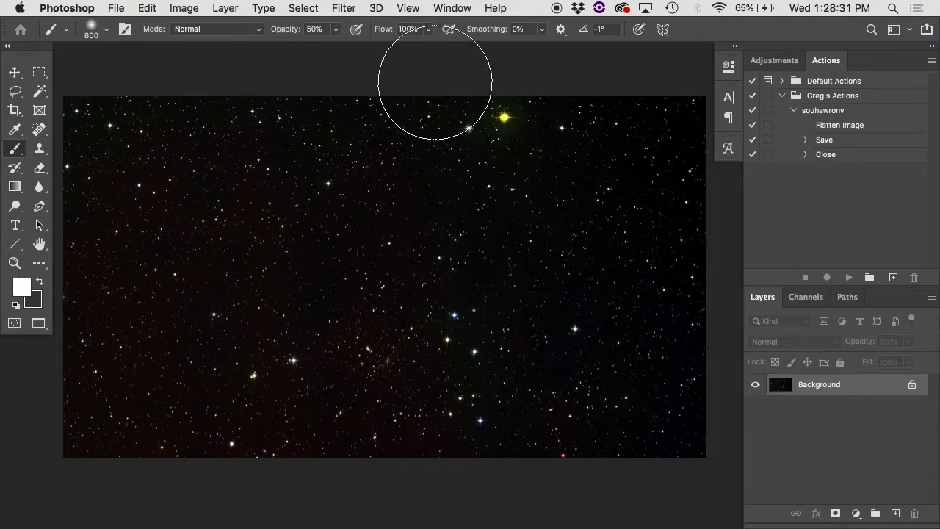
Apply Tilt-Shift from the Blur Gallery to the starfield and raise its blur to 23 px with the pin's ring
click(343, 8)
mouse_move(384, 206)
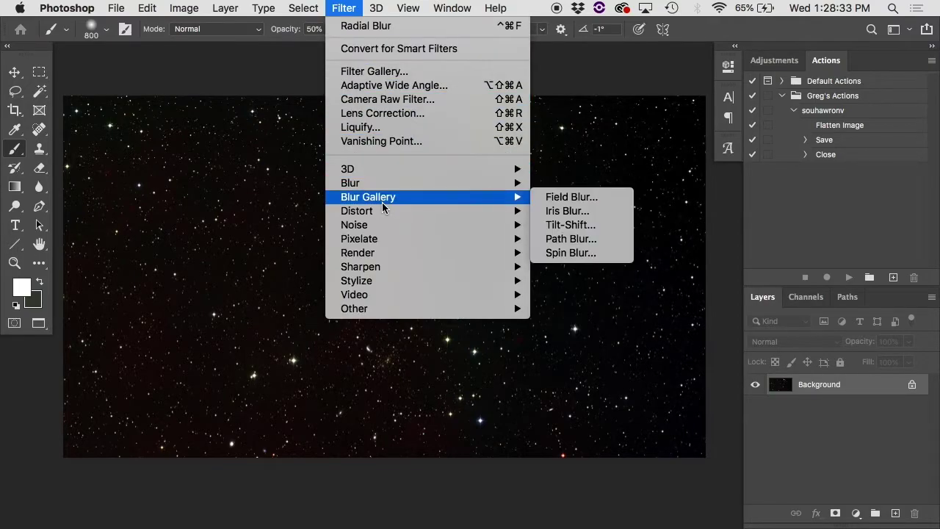
click(570, 225)
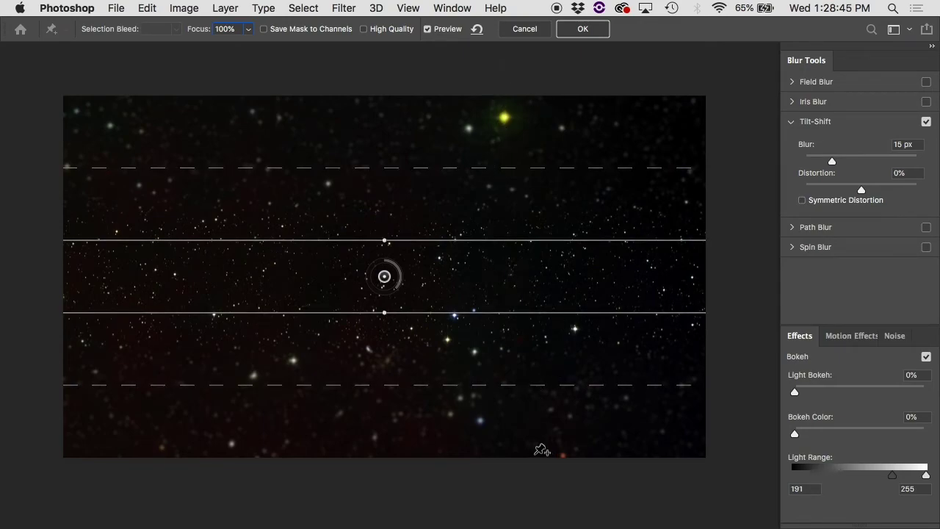
drag(399, 282, 384, 294)
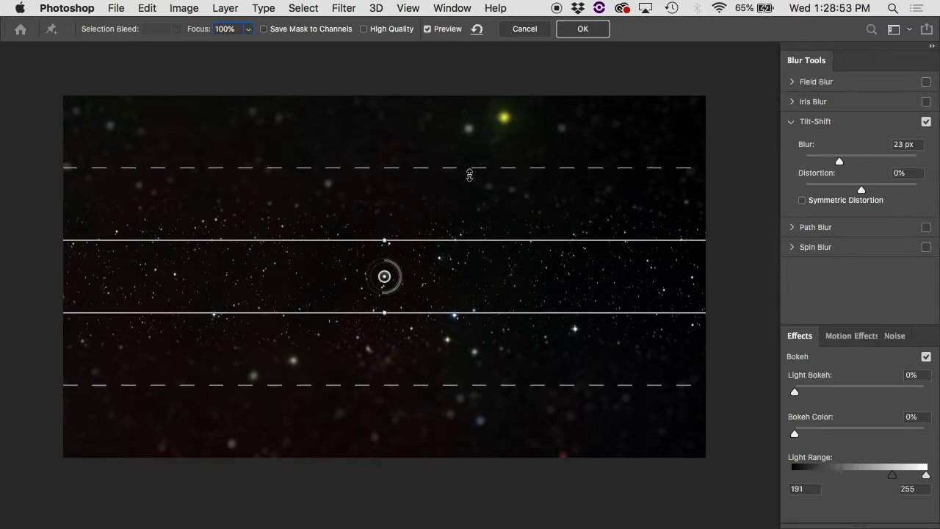
Tilt the Tilt-Shift band slightly, move its upper solid focus line up, and move the upper dashed transition line farther out
drag(388, 239, 426, 242)
drag(430, 210, 383, 220)
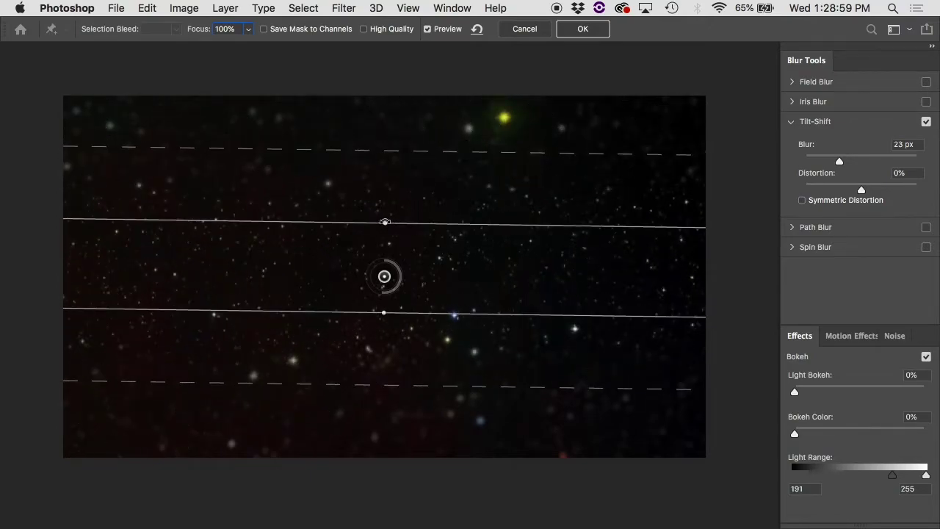
drag(420, 159, 426, 130)
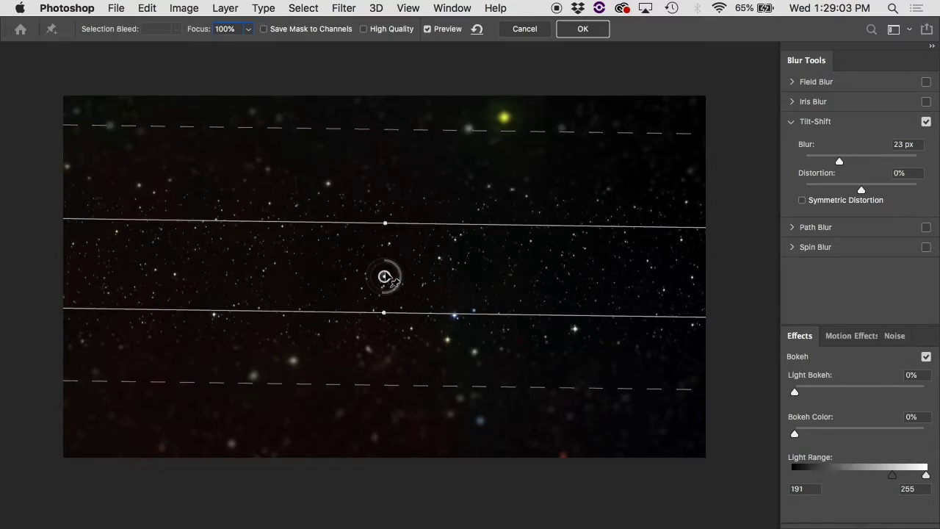
Move the Tilt-Shift pin lower, cancel the filter, and close the starfield to open LensBlur.JPG from Finder instead
drag(384, 276, 351, 323)
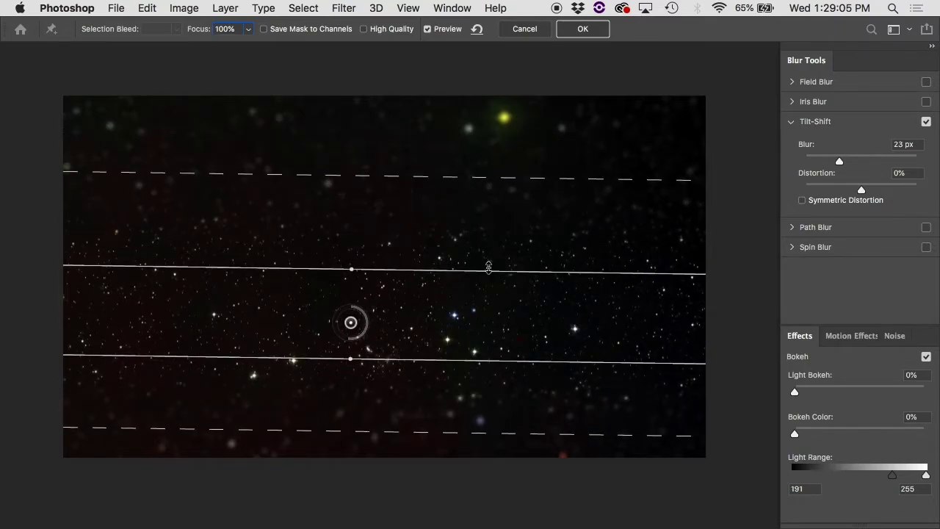
key(Escape)
key(super+w)
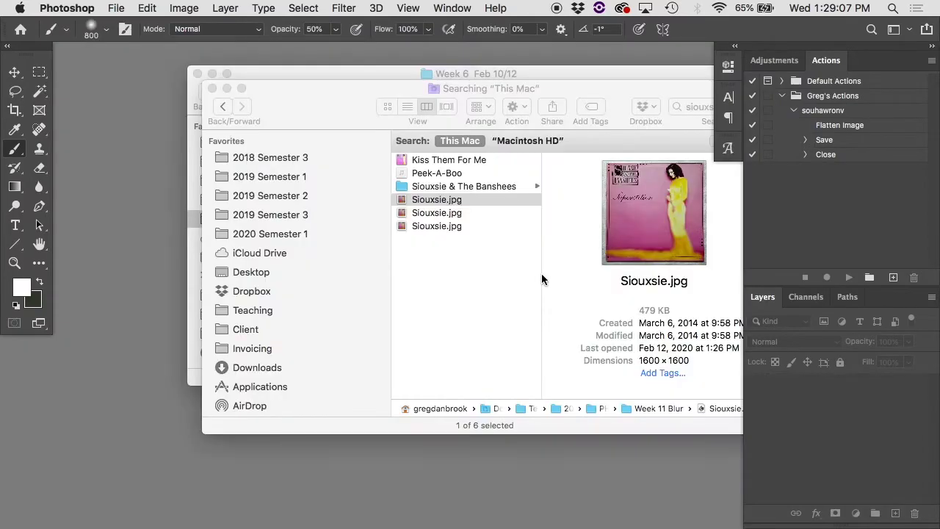
click(481, 270)
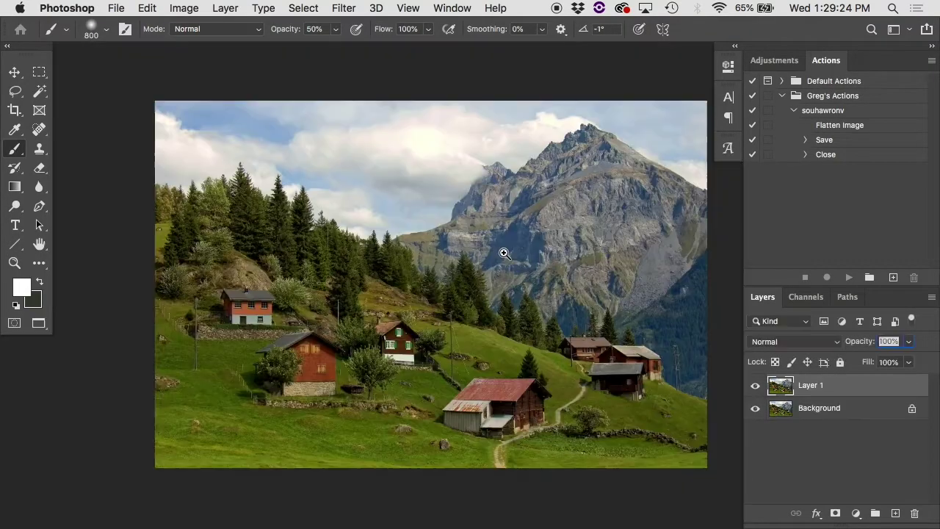
Examine the unblurred landscape up close, from the mountain peak down to the trees and houses
drag(504, 254, 573, 184)
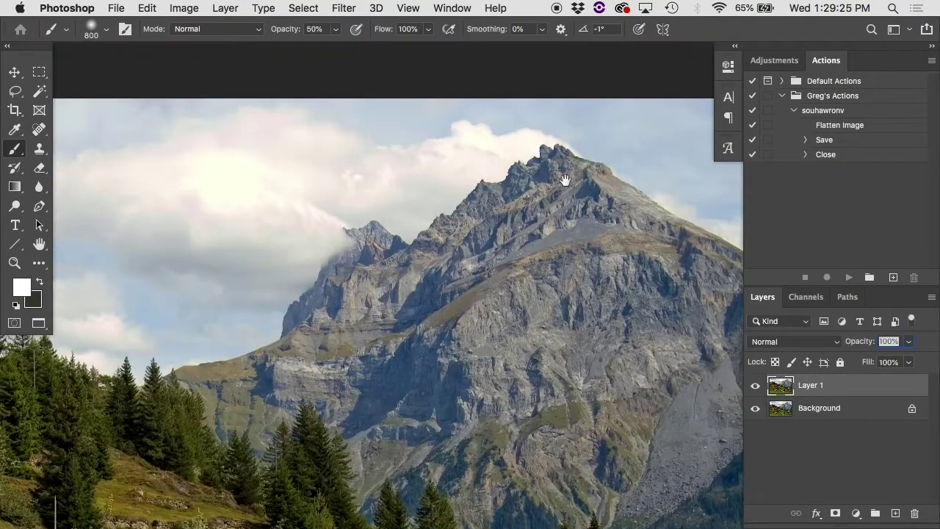
drag(373, 451, 598, 147)
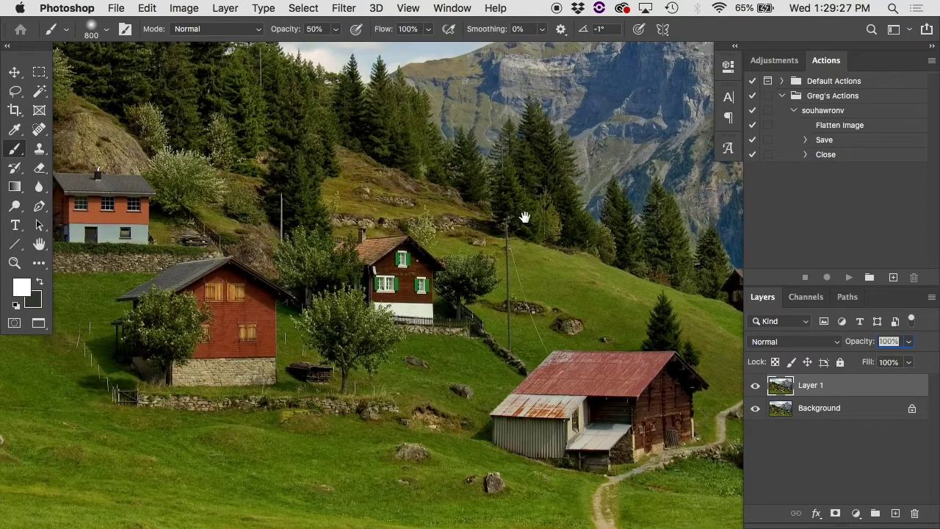
drag(433, 240, 498, 178)
drag(283, 300, 380, 360)
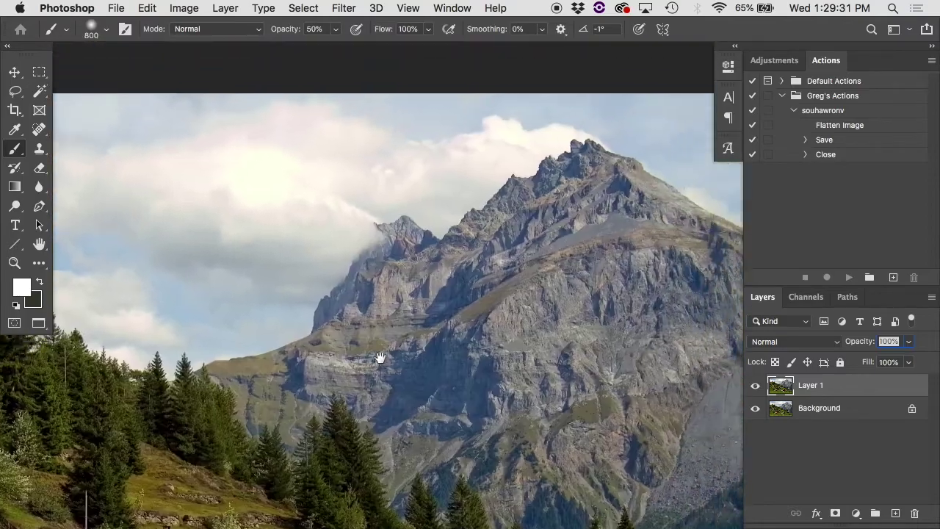
key(super+0)
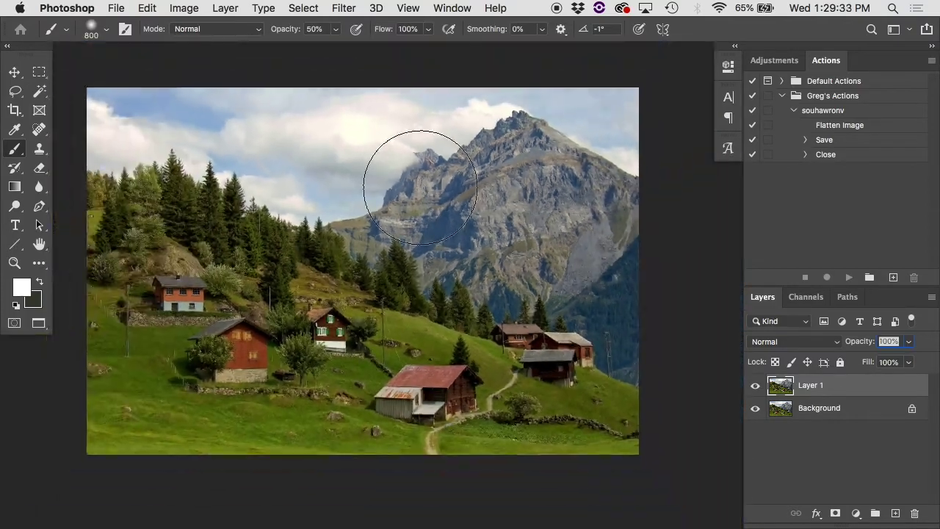
Start Tilt-Shift on the landscape's Layer 1, moving the pin beside the middle house and tilting the focus band along the hillside
click(343, 8)
mouse_move(412, 197)
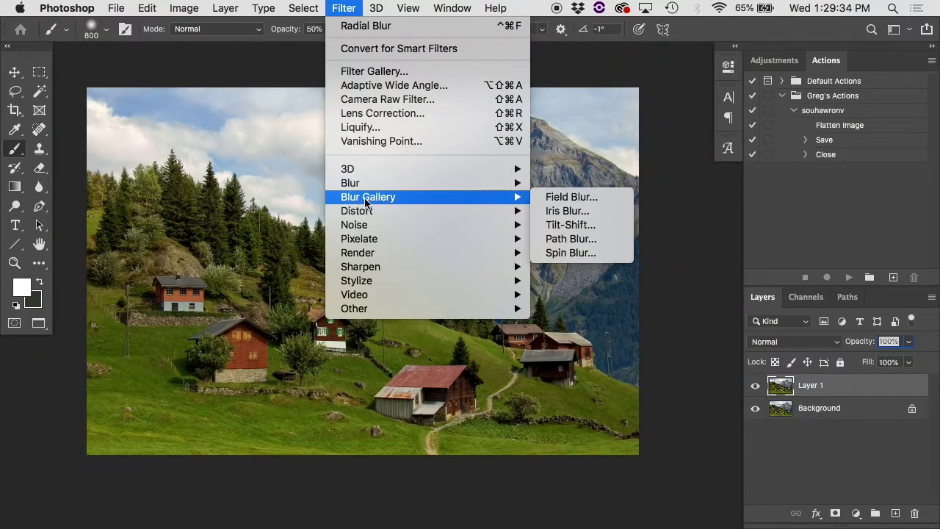
click(581, 224)
drag(364, 272, 353, 312)
drag(349, 274, 357, 278)
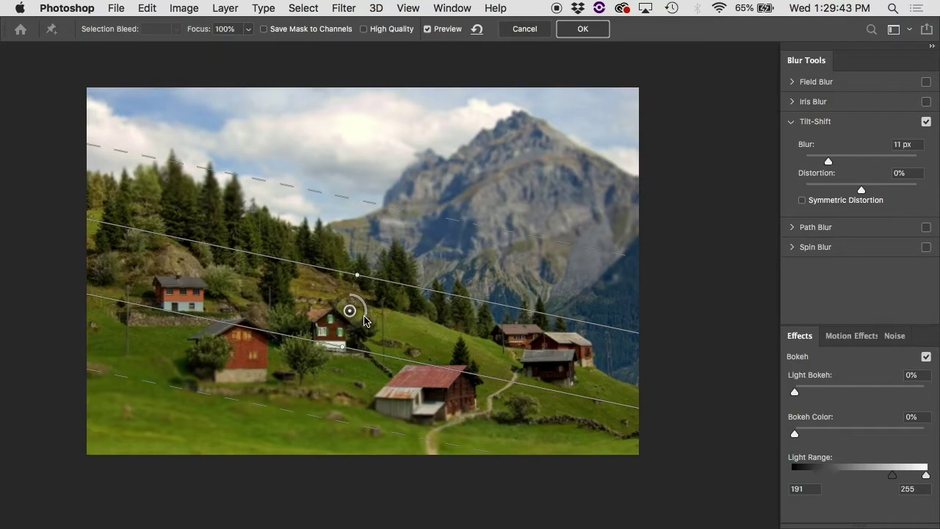
Lower the Tilt-Shift band onto the middle house at 15 px blur, turn it nearly level, and apply the filter
drag(360, 324, 355, 345)
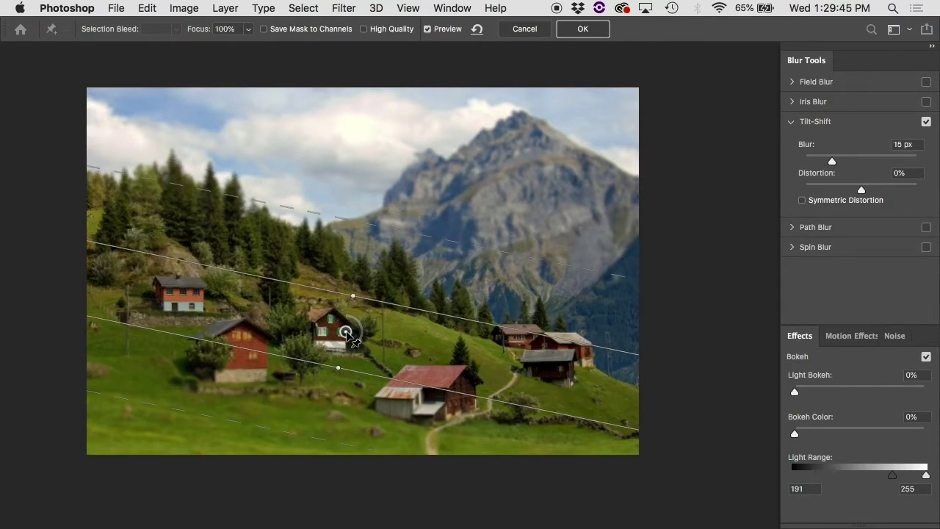
drag(353, 296, 346, 296)
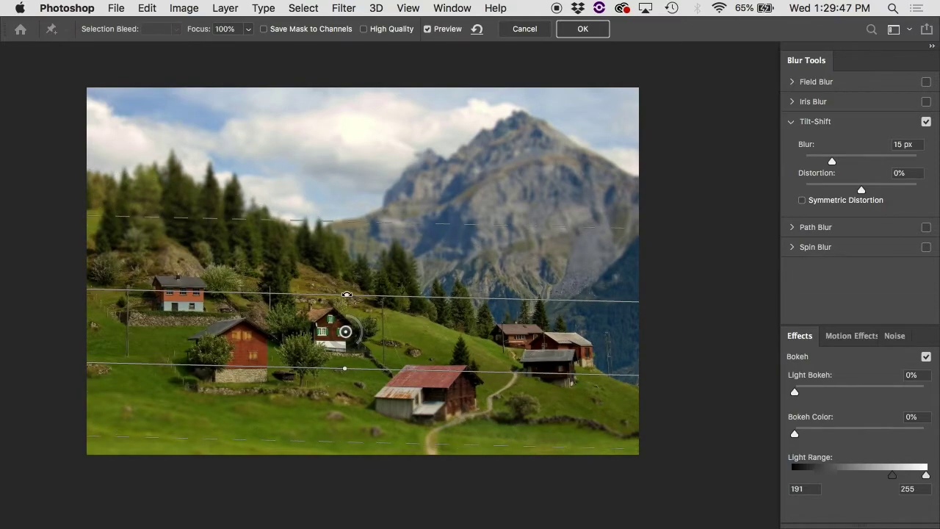
click(584, 33)
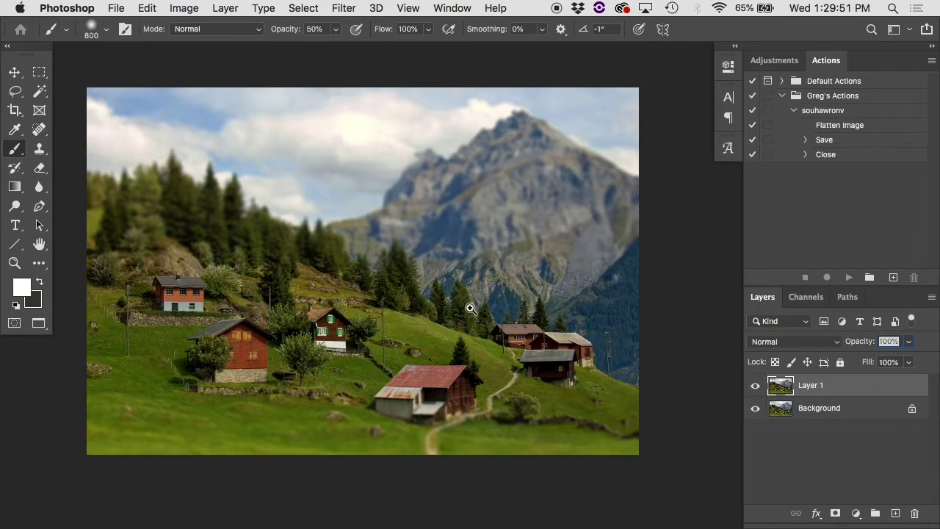
Hide the panels and examine the tilt-shifted landscape up close, comparing the houses with the trees and mountain behind them
key(super+equal)
key(Tab)
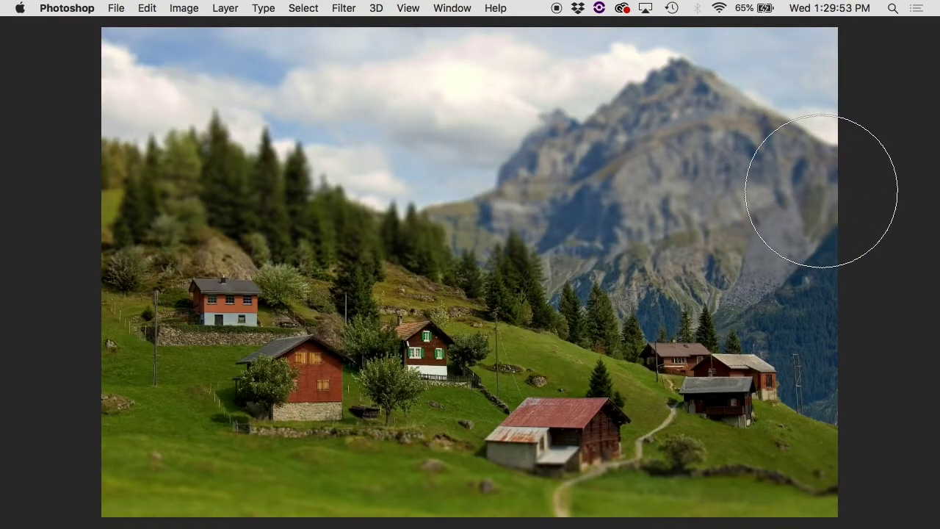
key(space)
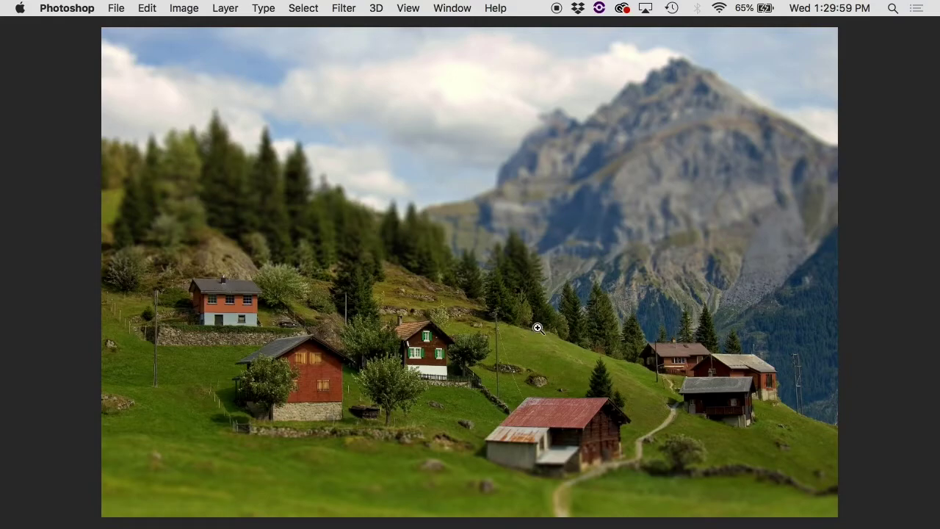
click(521, 296)
click(529, 279)
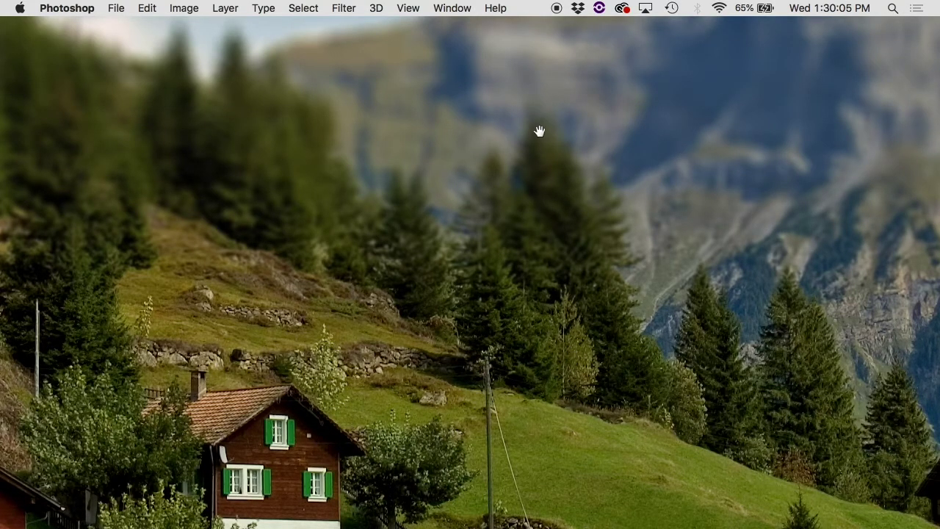
scroll(578, 343, down, 2)
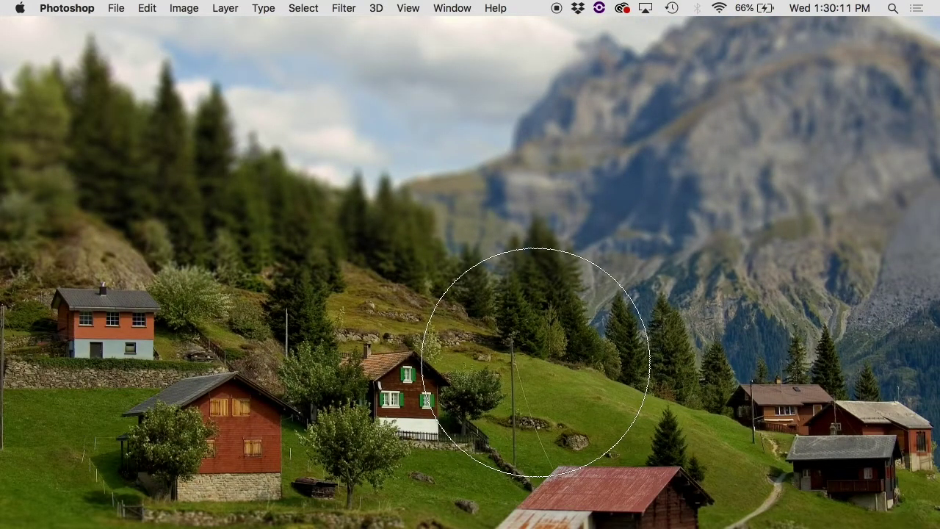
key(alt+space)
alt+click(567, 318)
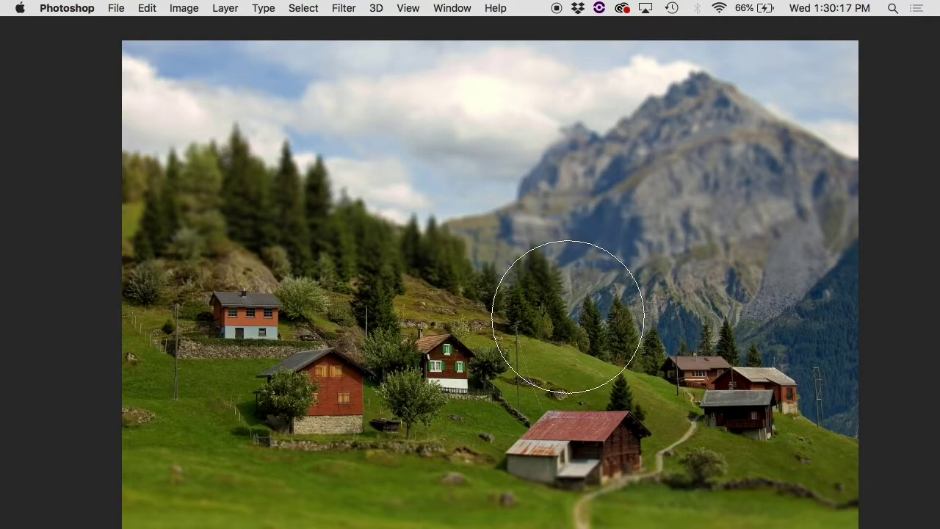
Close the landscape without saving and open Starfield.JPG from Finder in an enlarged full-screen view
key(v)
key(super+q)
key(super+d)
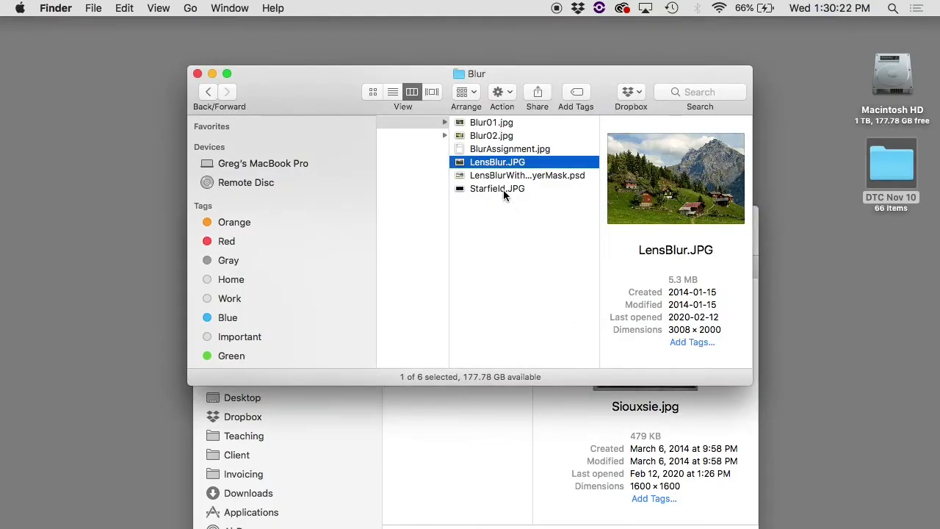
double_click(503, 189)
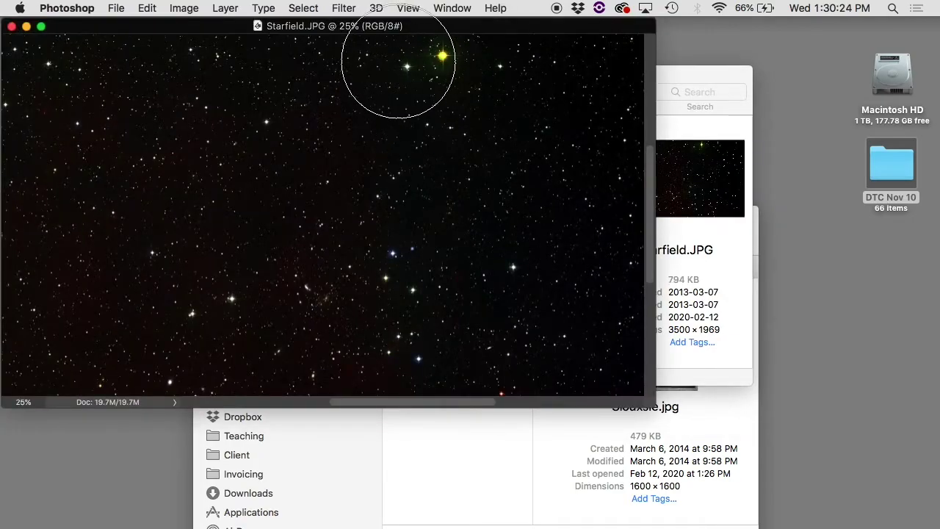
key(f)
key(super+equal)
key(super+equal)
Start Path Blur from the Blur Gallery on the starfield, lengthen the default path to the left, and bend it into an upward arc
click(351, 8)
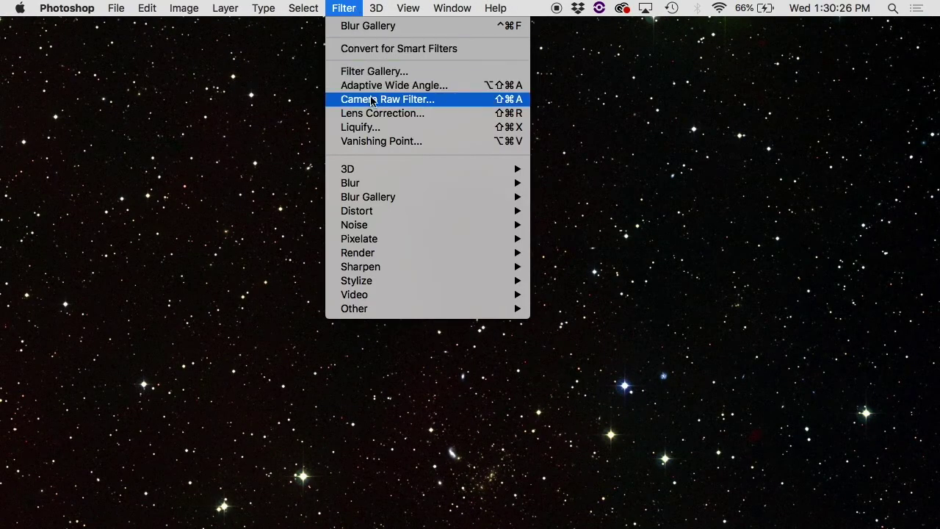
mouse_move(420, 203)
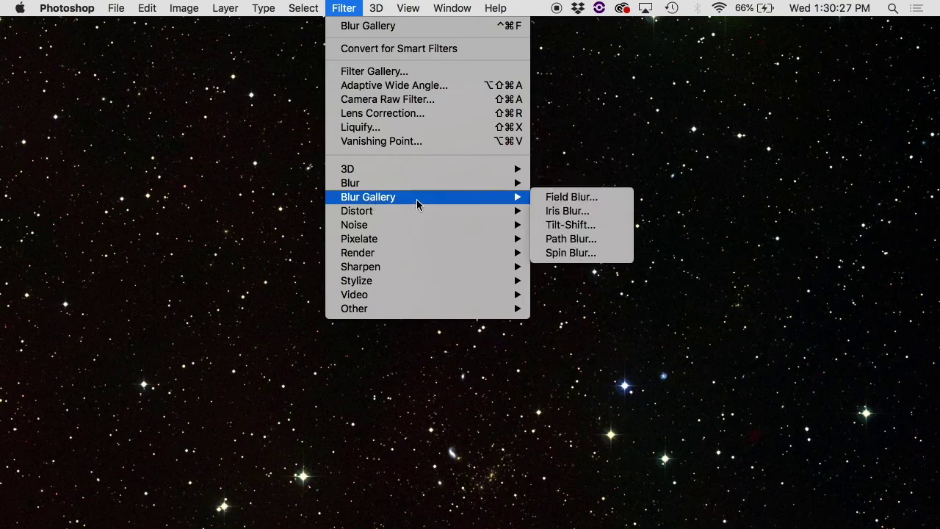
click(559, 243)
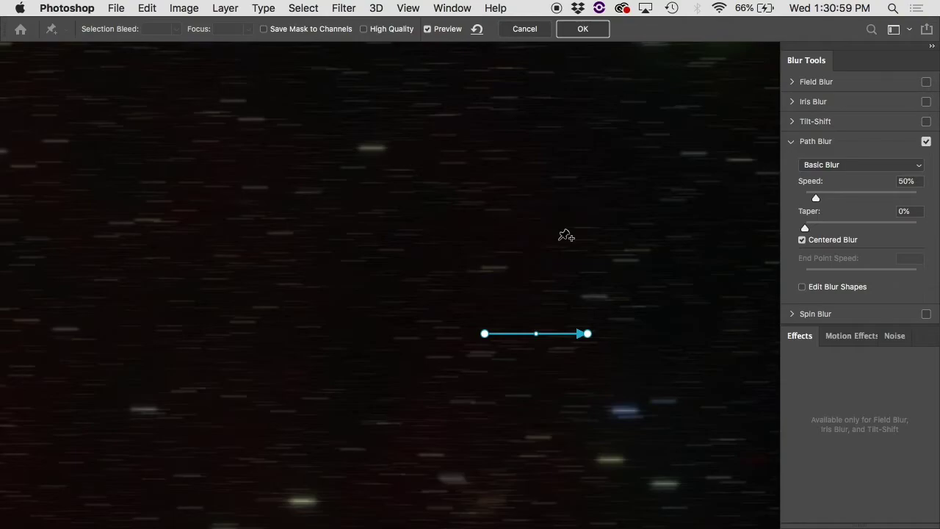
drag(484, 333, 338, 338)
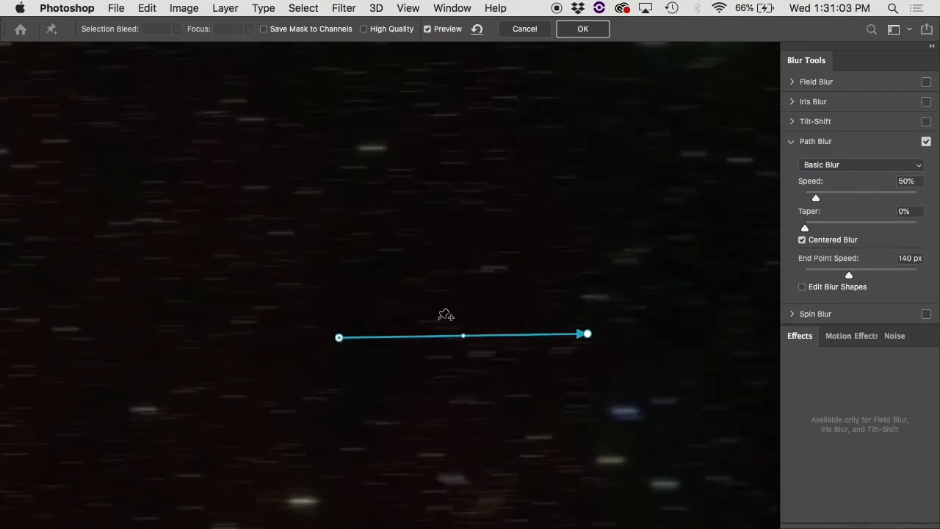
drag(463, 335, 459, 276)
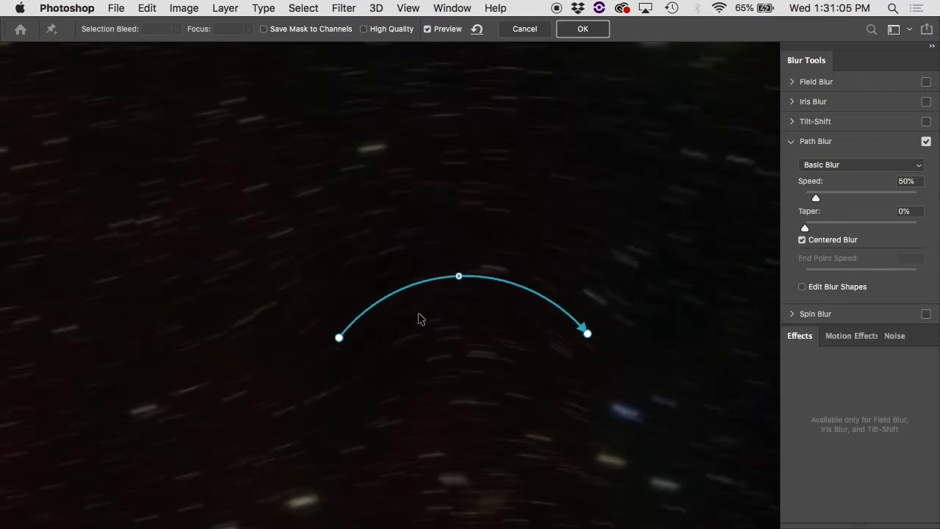
Draw a second blur path that loops through the starfield's upper left and ends far down the left side
click(149, 183)
click(348, 140)
click(339, 193)
double_click(271, 136)
drag(245, 303, 94, 434)
Add a blur path in the starfield's upper right, bow it upward into an arch, and lower its end point slightly
click(556, 160)
double_click(714, 157)
drag(631, 161, 636, 94)
drag(713, 161, 729, 175)
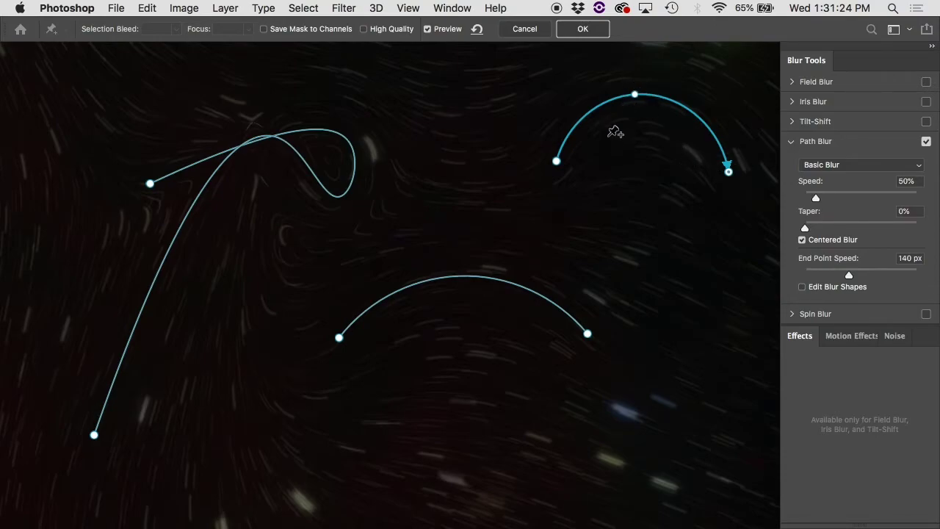
Add a straight path across the lower starfield and a steep one rising through the right arch, and apply the Path Blur
drag(275, 438, 604, 461)
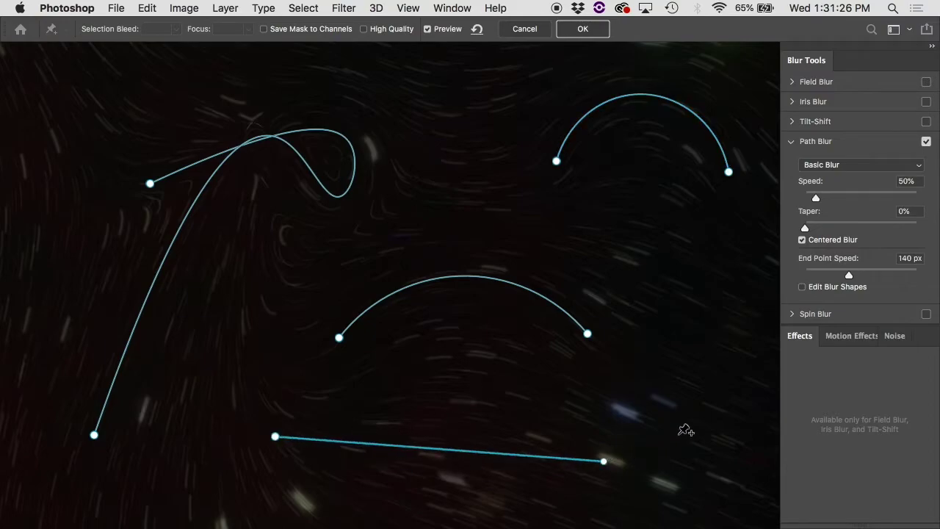
drag(685, 431, 606, 113)
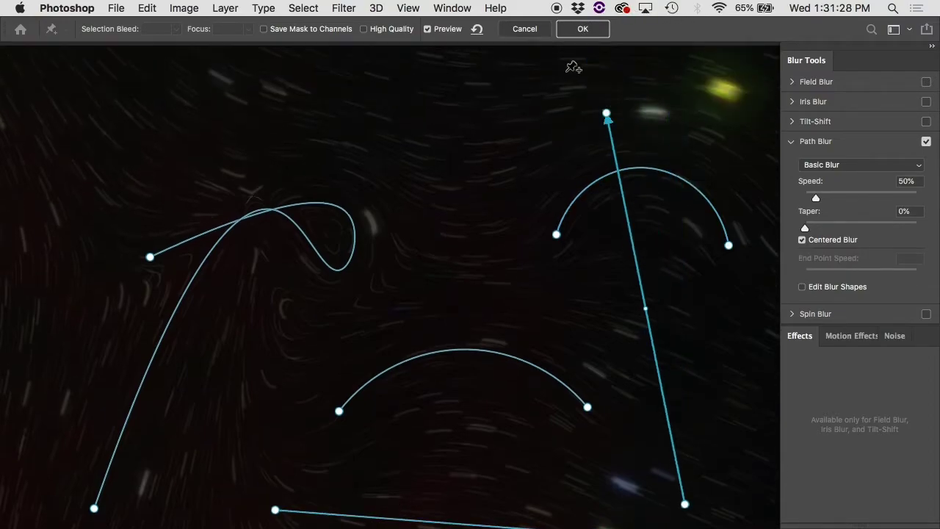
click(581, 29)
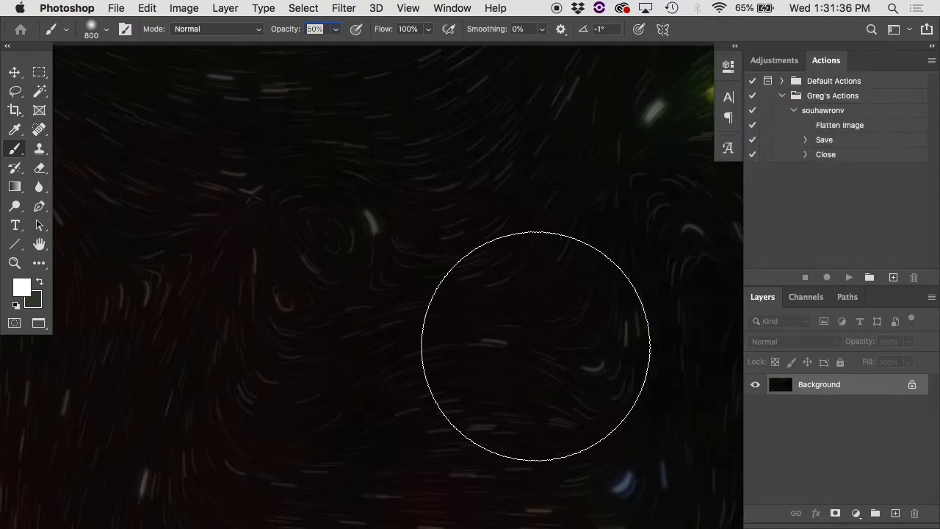
Try the Beep When Done option in the General preferences, cancel the dialog, and return to the Brush tool
click(67, 8)
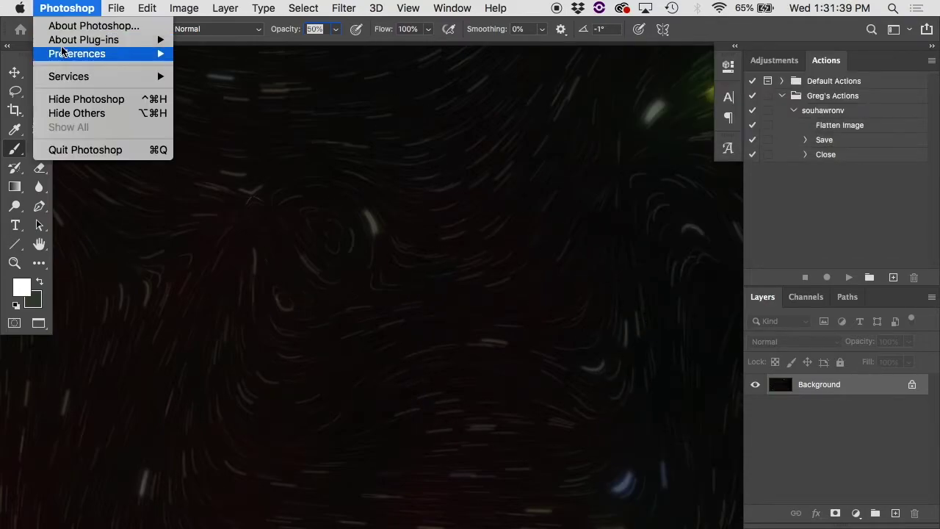
mouse_move(77, 54)
click(197, 55)
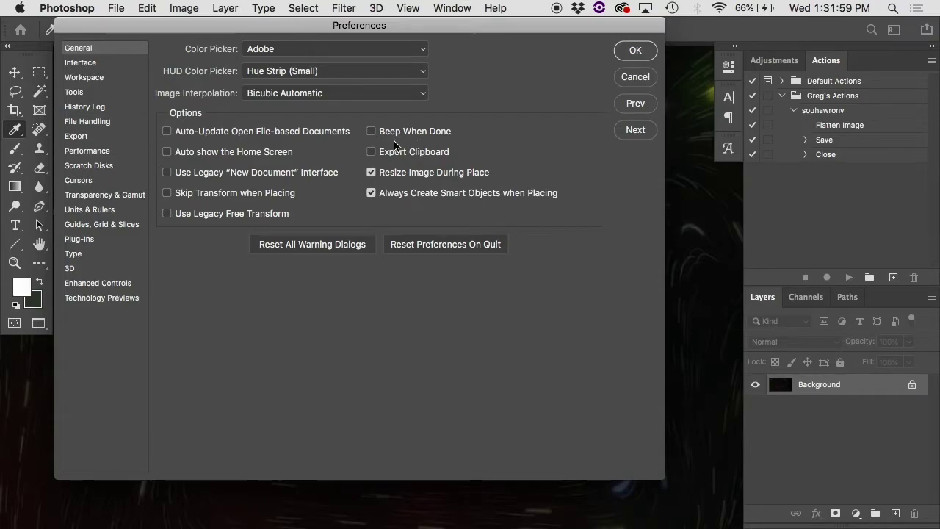
click(371, 131)
click(623, 81)
key(b)
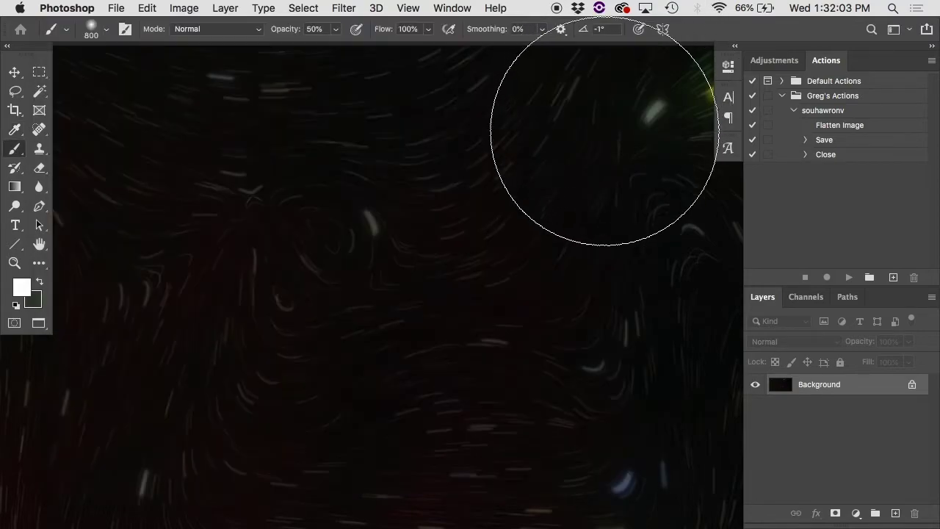
Undo the Path Blur and start Spin Blur from the Blur Gallery on the whole starfield
key(super+minus)
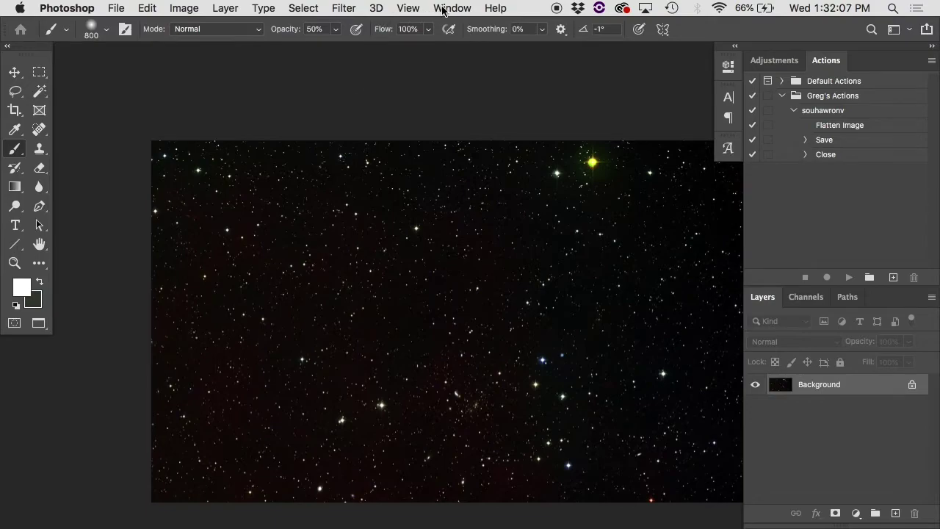
click(416, 9)
mouse_move(343, 8)
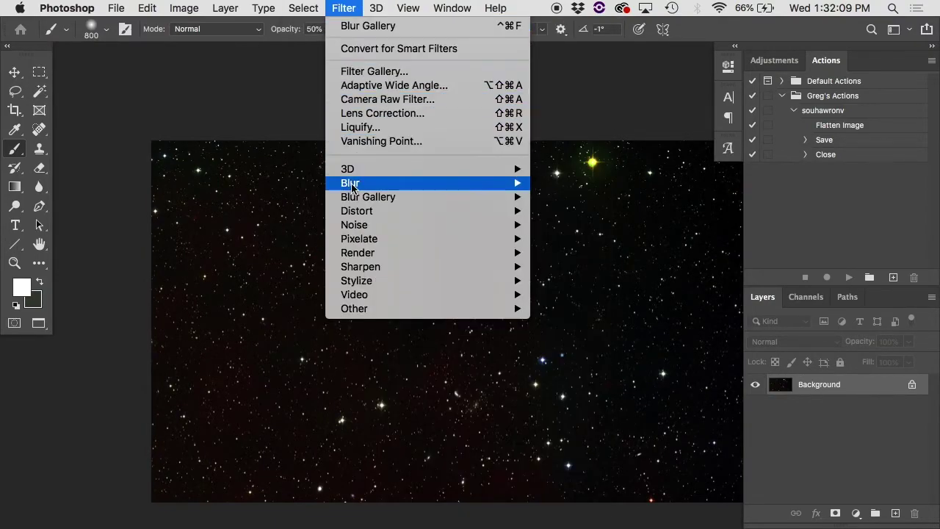
mouse_move(400, 196)
click(556, 254)
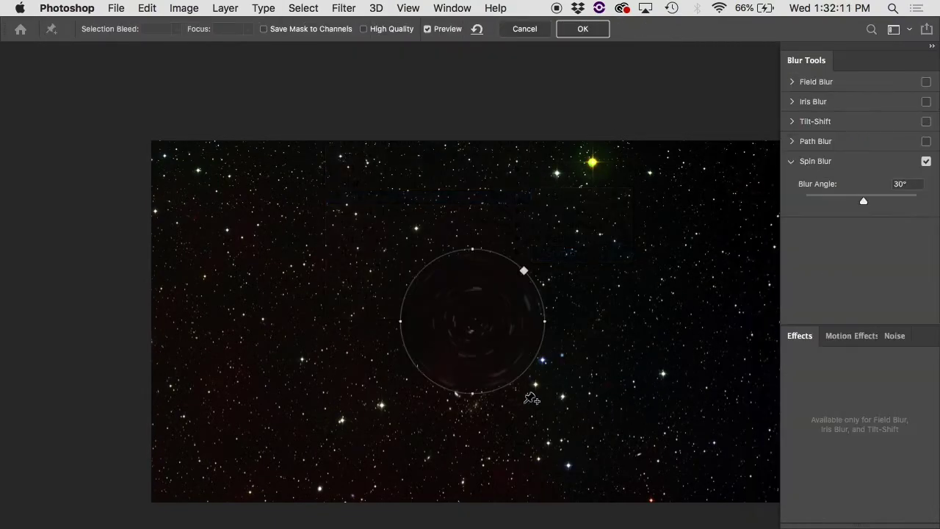
key(super+plus)
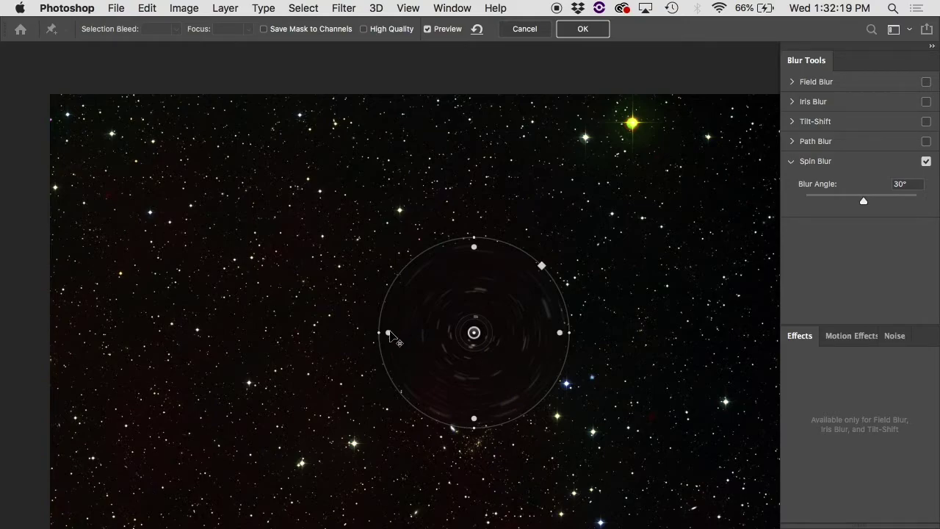
Try a 15° Spin Blur with a wide, enlarged ellipse and its feather points pulled toward the center, and cancel the filter
drag(379, 332, 343, 344)
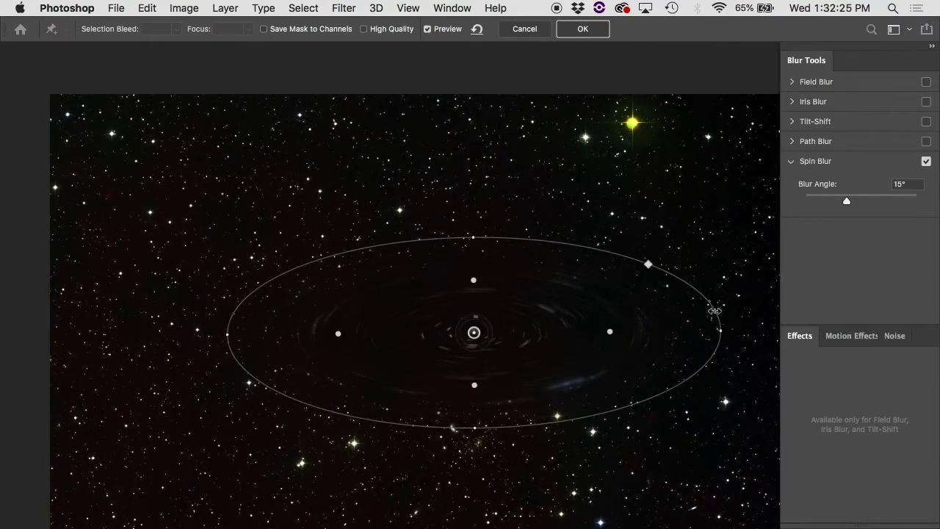
drag(649, 263, 695, 245)
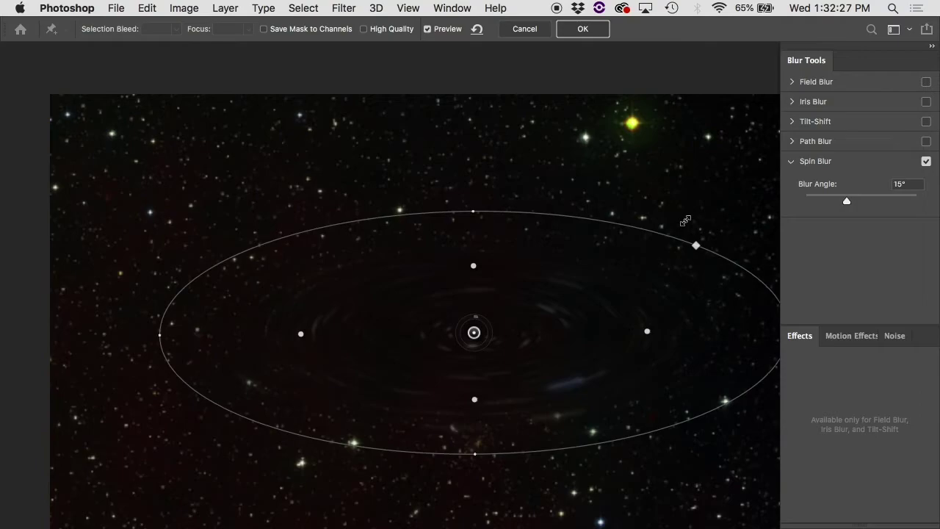
drag(474, 268, 474, 297)
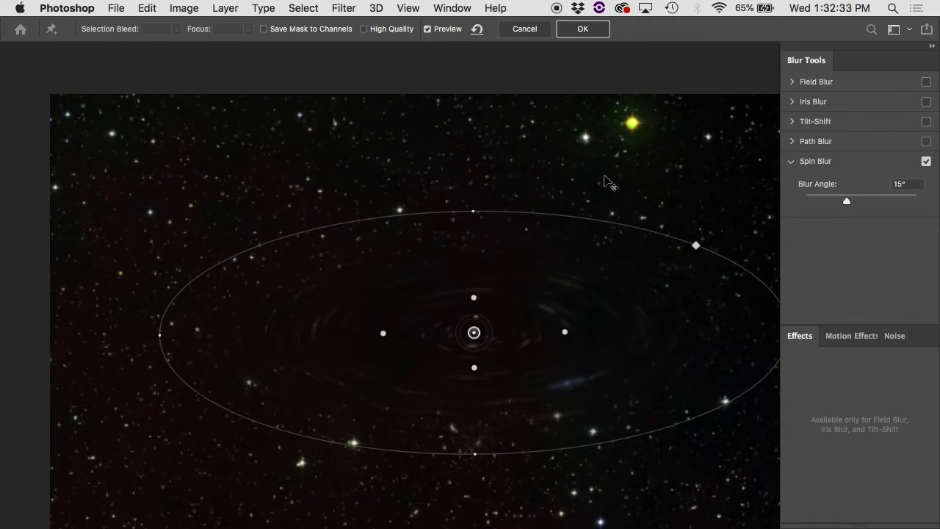
click(524, 29)
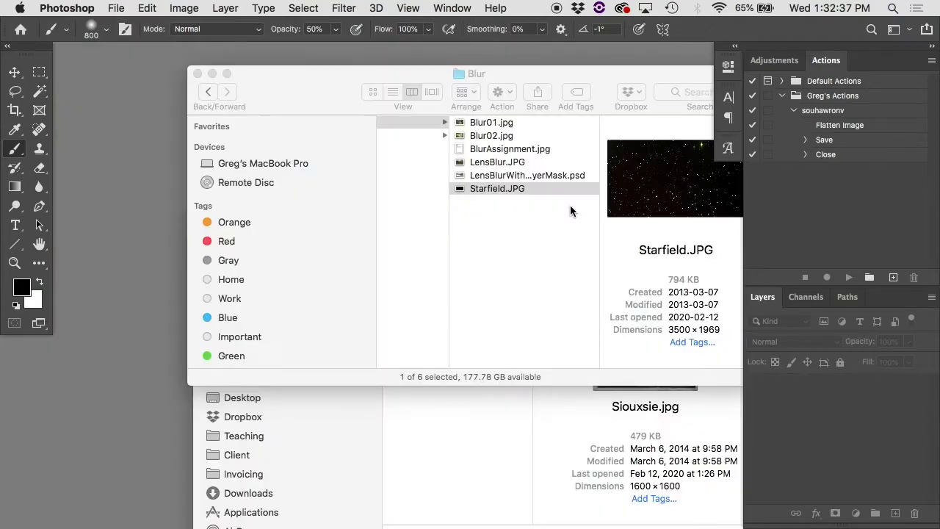
Open LensBlur.JPG from the Blur folder and show it in full-screen view
click(514, 188)
double_click(497, 163)
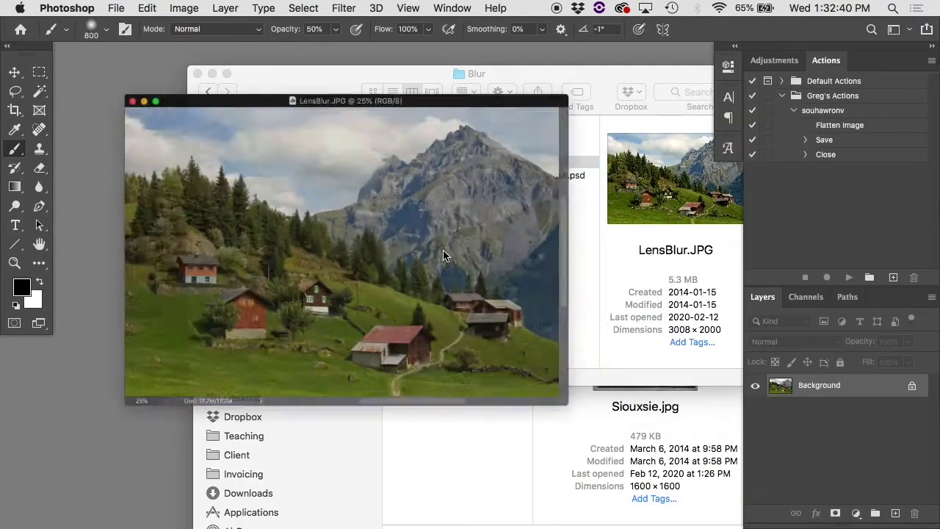
key(f)
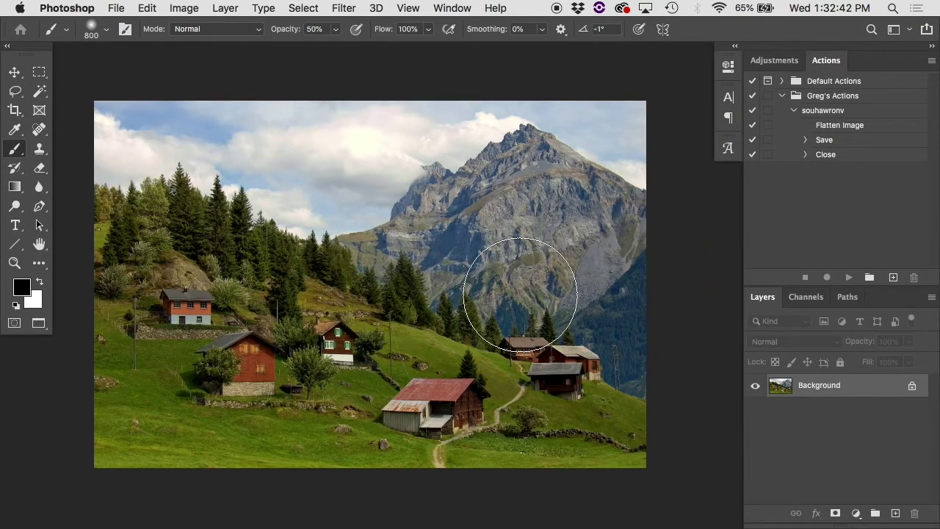
Try Lens Blur on the mountain landscape with depth map source None and a radius of 44, and cancel it
click(339, 6)
mouse_move(466, 182)
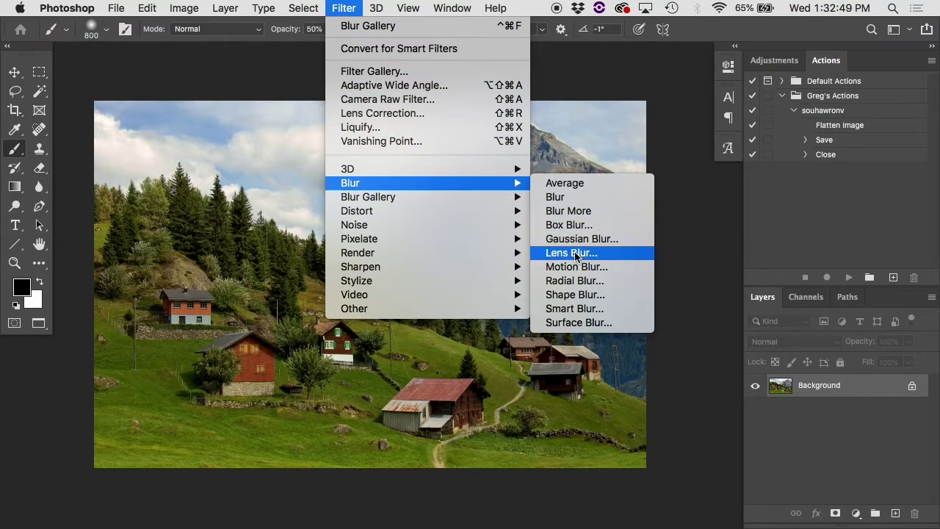
click(572, 253)
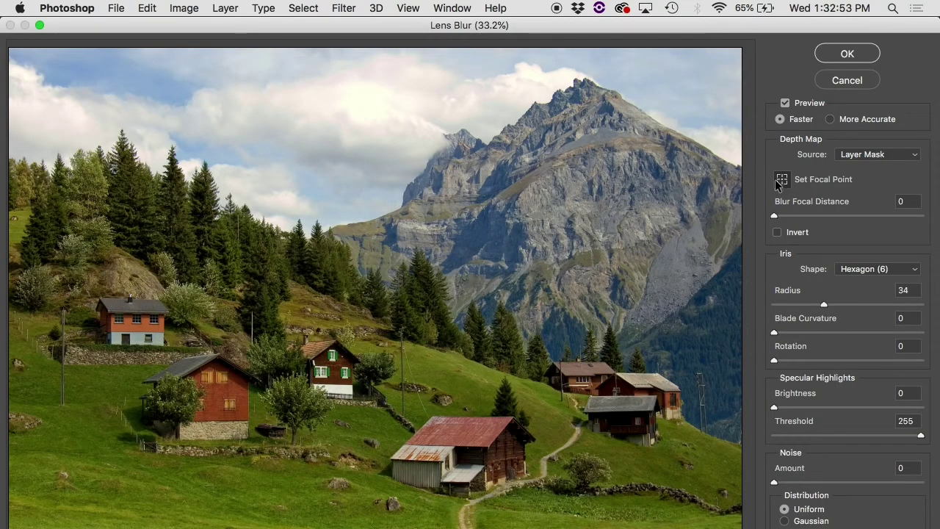
click(866, 153)
click(885, 139)
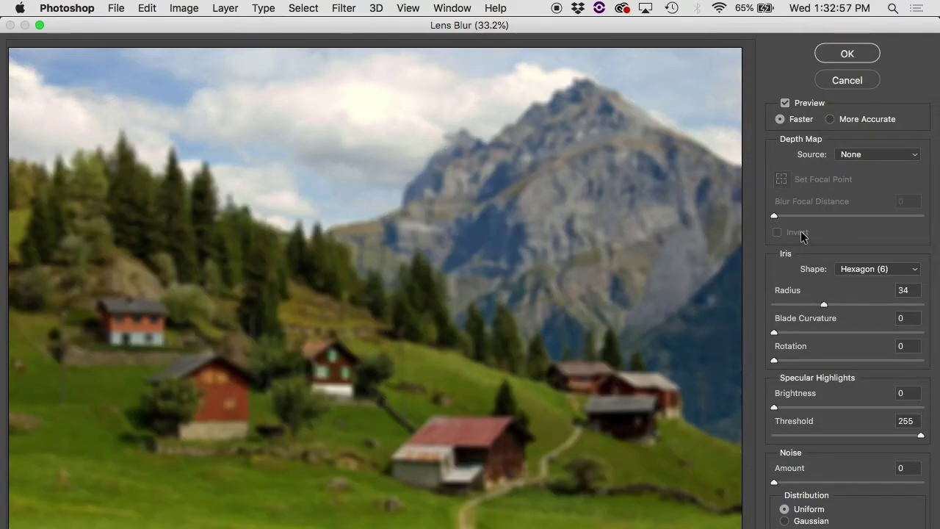
drag(825, 304, 840, 306)
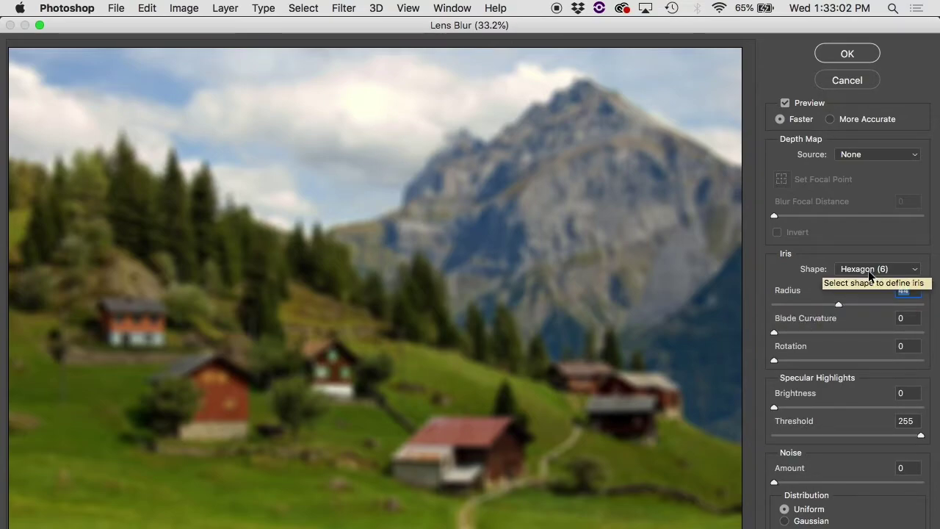
click(852, 82)
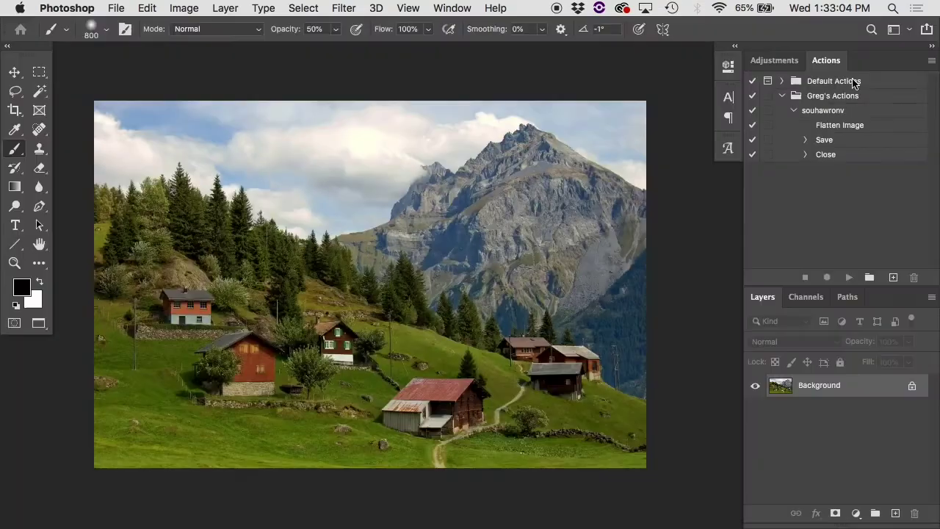
Open Starfield.JPG in an enlarged full-screen view and duplicate its Background layer
key(shift+f)
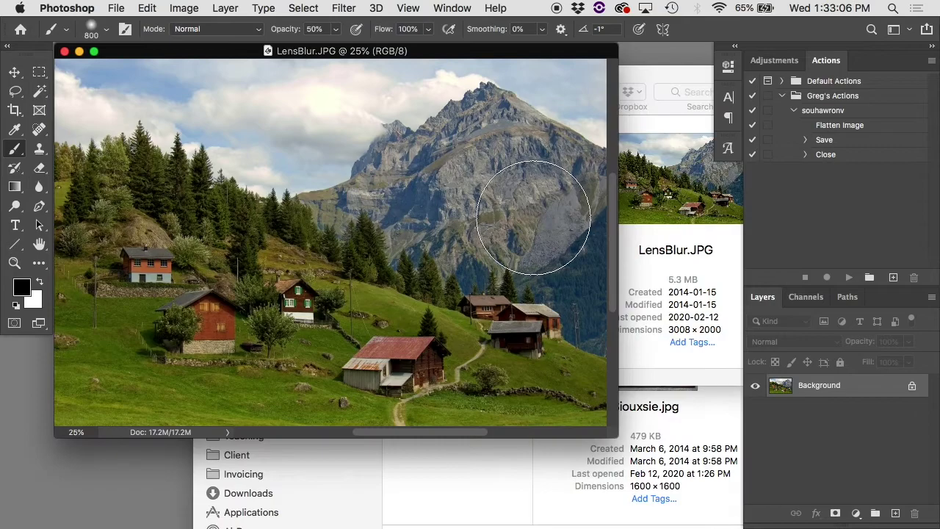
click(673, 206)
click(481, 191)
double_click(481, 191)
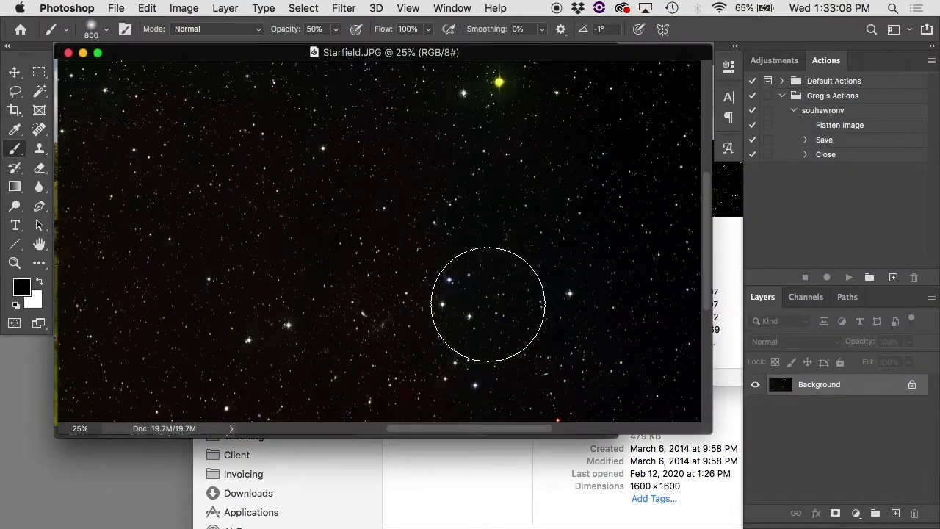
key(f)
key(z)
click(532, 337)
click(532, 338)
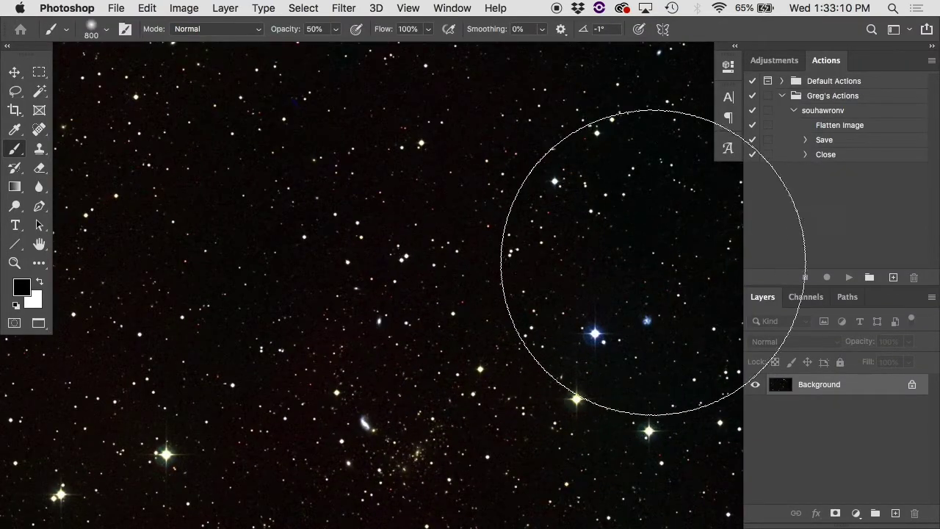
key(super+alt+shift+n)
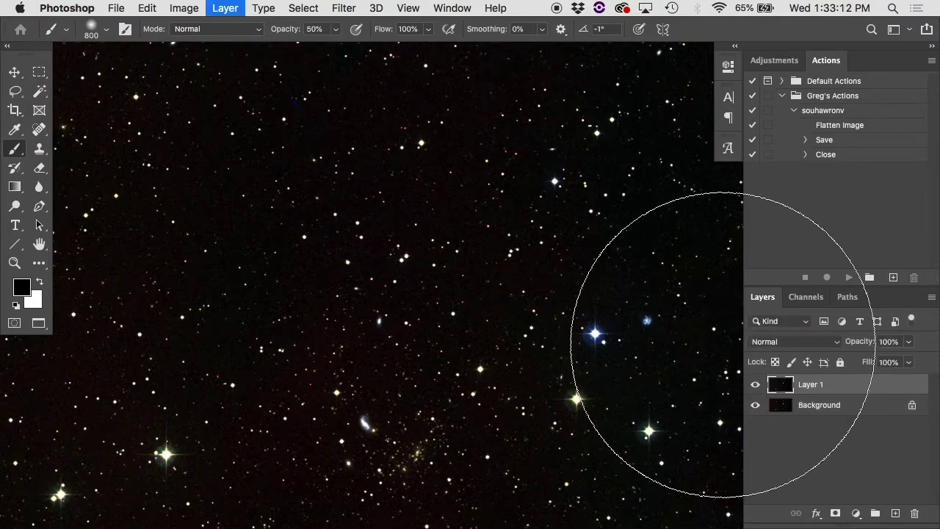
Start Lens Blur on the duplicated starfield layer with a Pentagon (5) iris and depth map source None
click(344, 7)
mouse_move(396, 183)
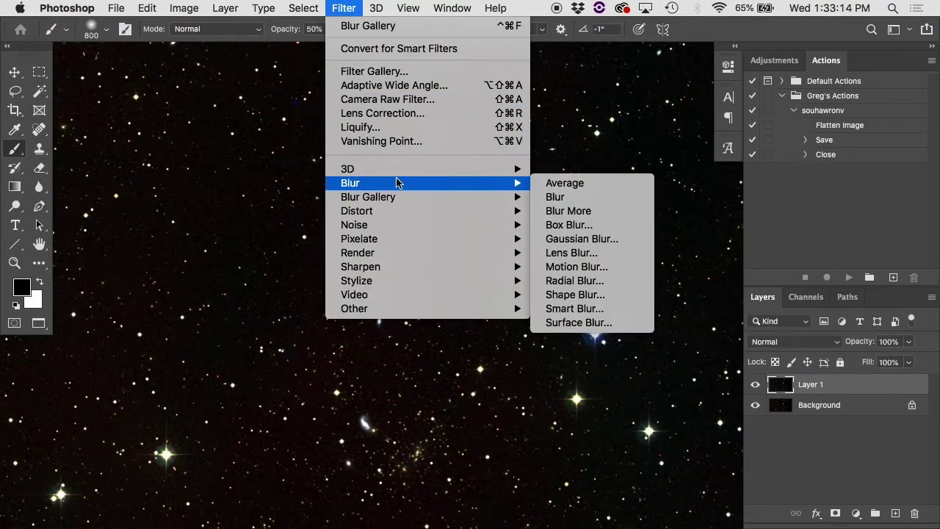
click(548, 253)
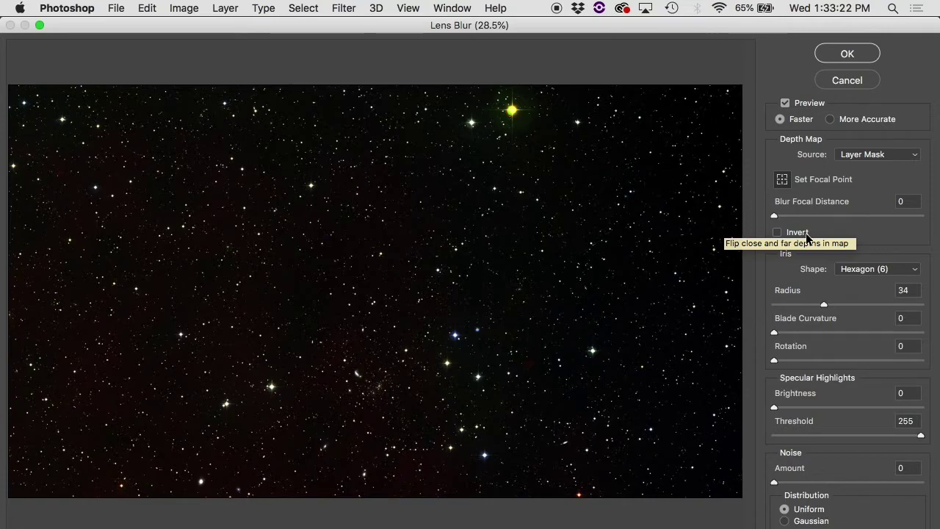
click(865, 269)
click(865, 256)
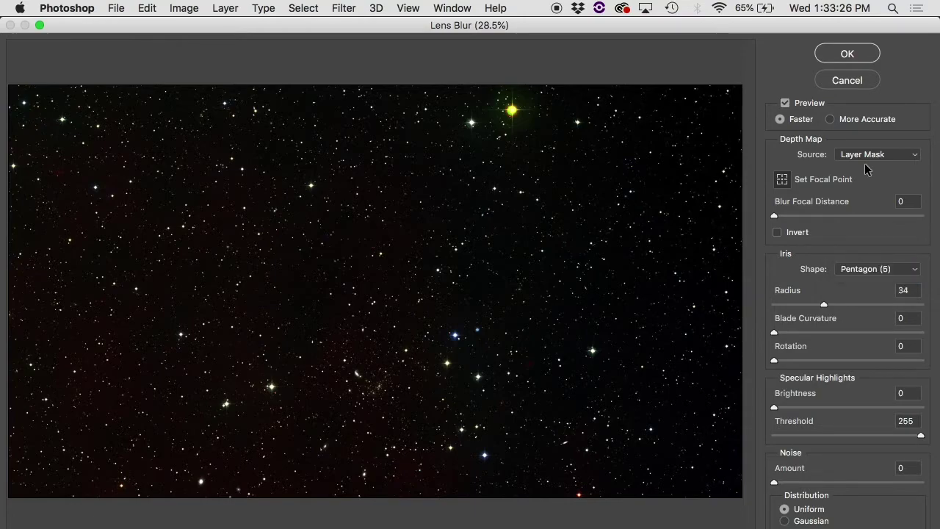
click(864, 155)
click(859, 131)
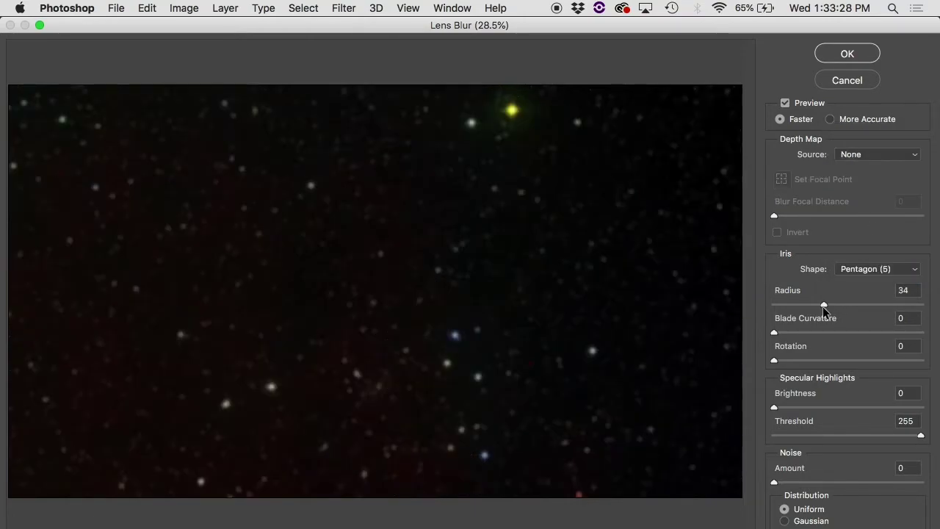
Set the iris radius to 42 and try a blade curvature of 100 before lowering it to 9
drag(825, 304, 836, 305)
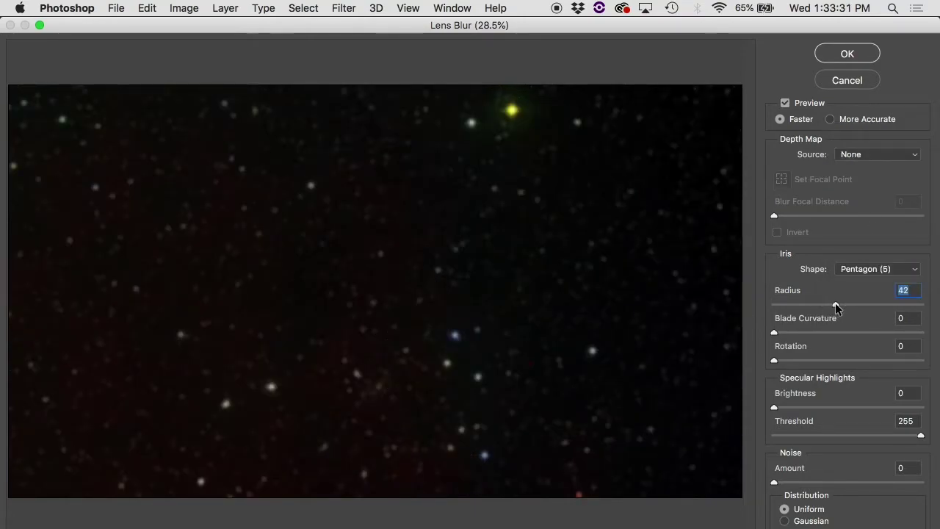
key(super+equal)
key(super+equal)
key(super+equal)
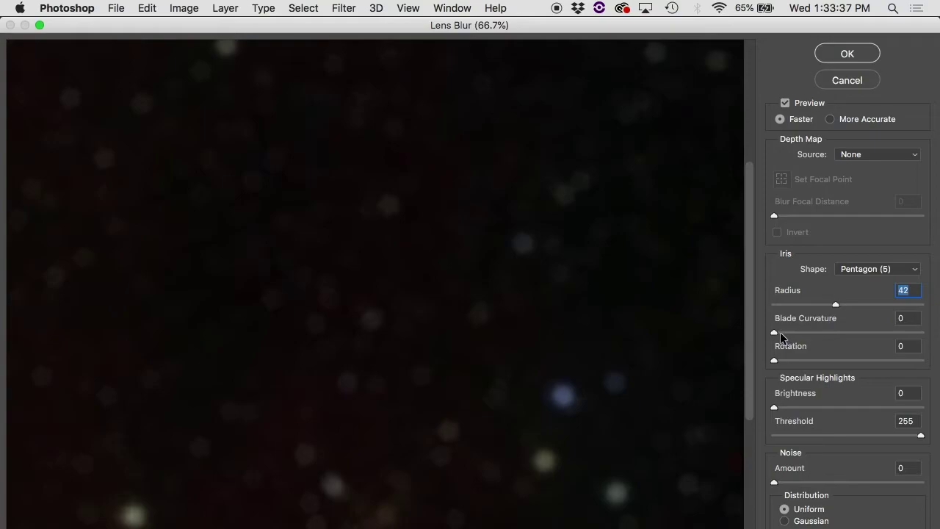
mouse_move(776, 355)
mouse_down()
mouse_move(819, 359)
mouse_move(771, 359)
mouse_up()
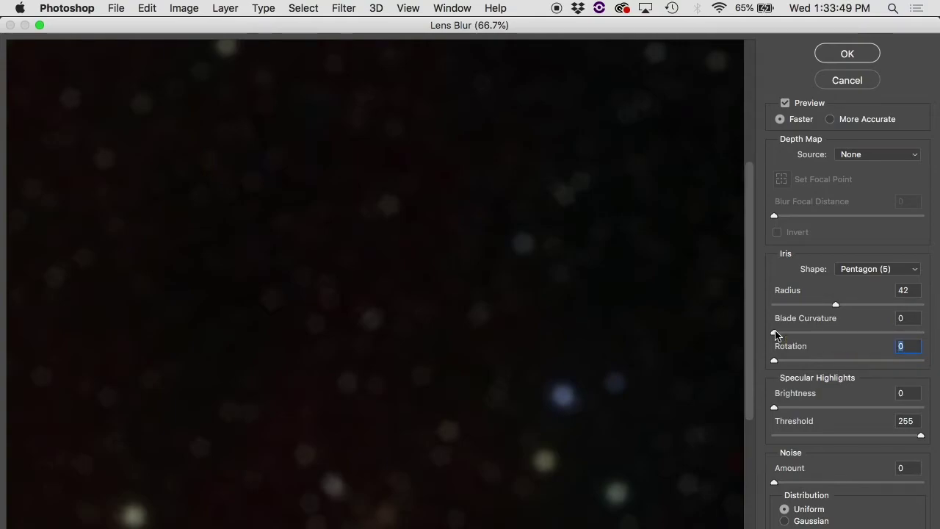
drag(802, 332, 922, 332)
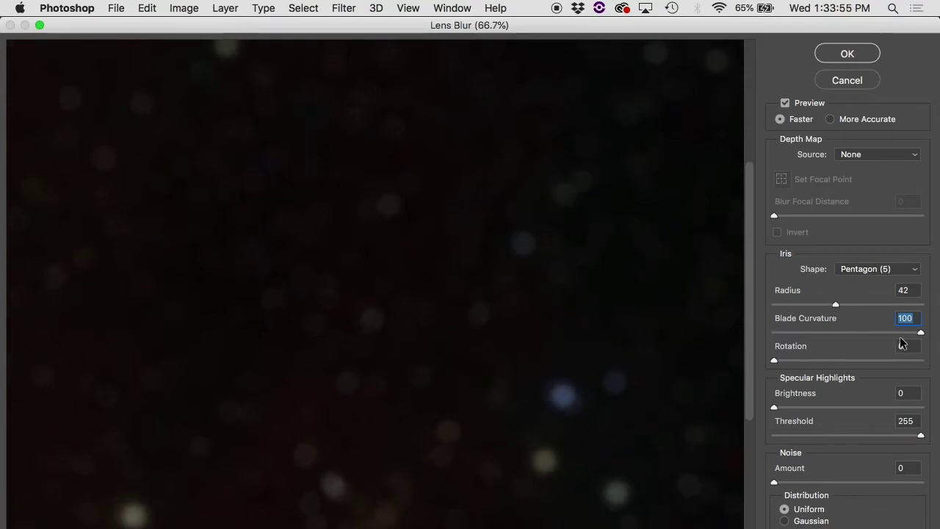
drag(919, 332, 815, 333)
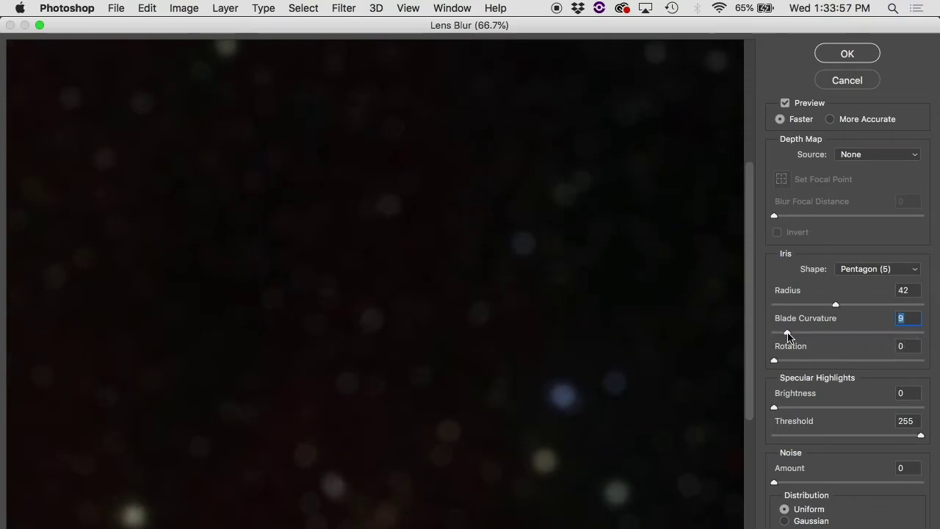
Change the iris shape to Hexagon (6) and set the specular highlights to brightness 65 and threshold 143
click(854, 269)
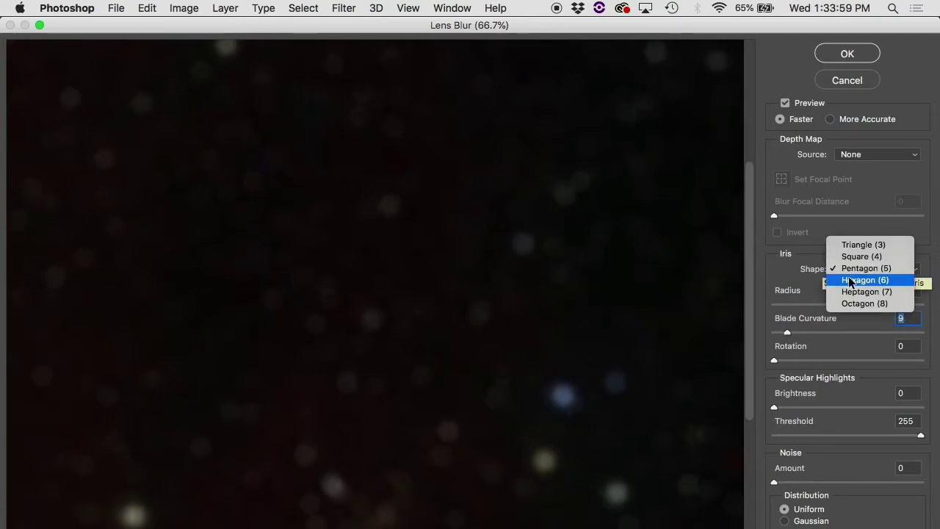
click(851, 280)
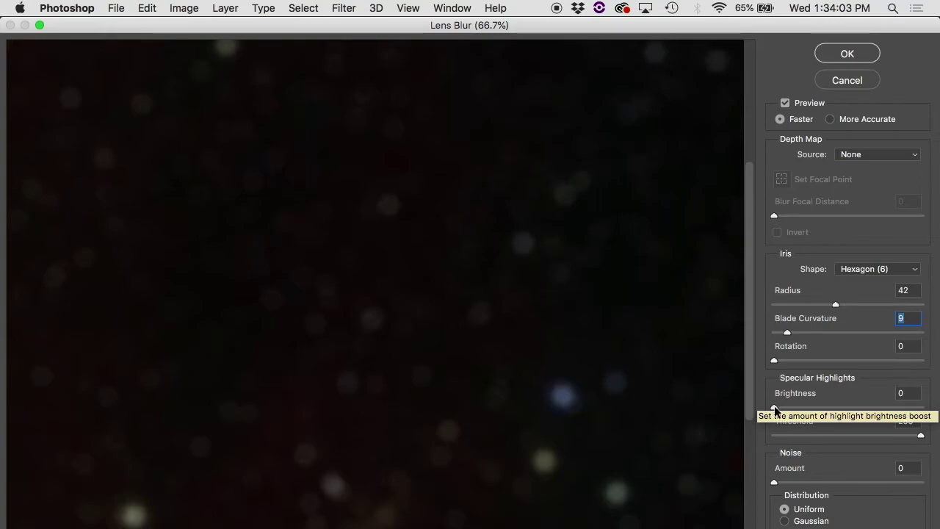
drag(775, 408, 786, 408)
drag(871, 408, 871, 406)
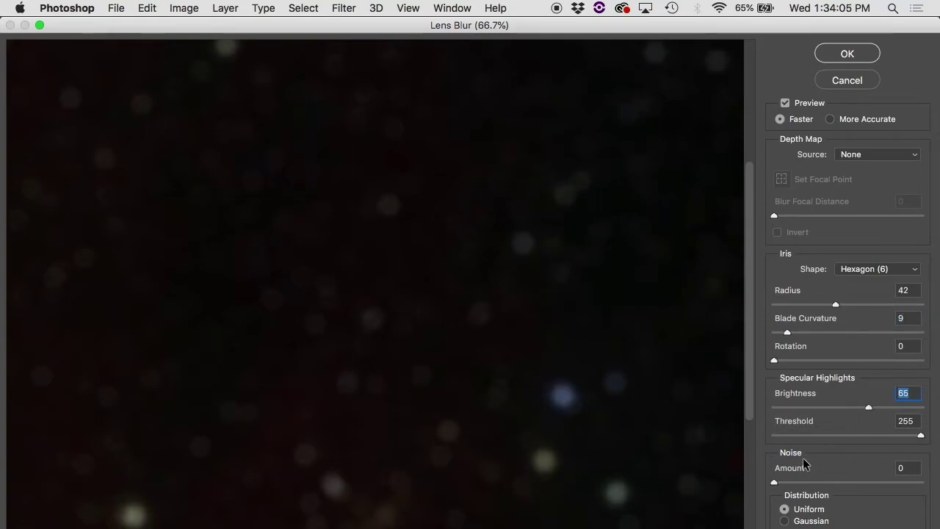
drag(920, 435, 730, 457)
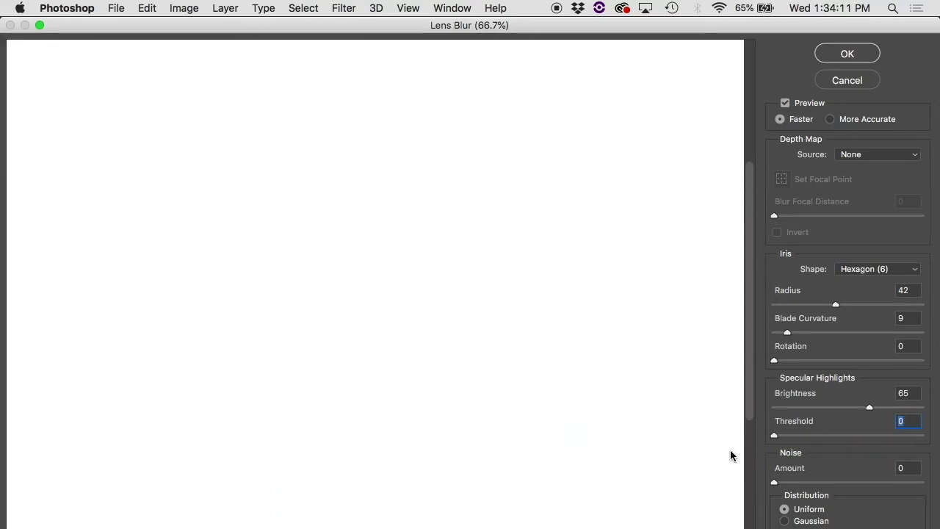
drag(818, 436, 857, 437)
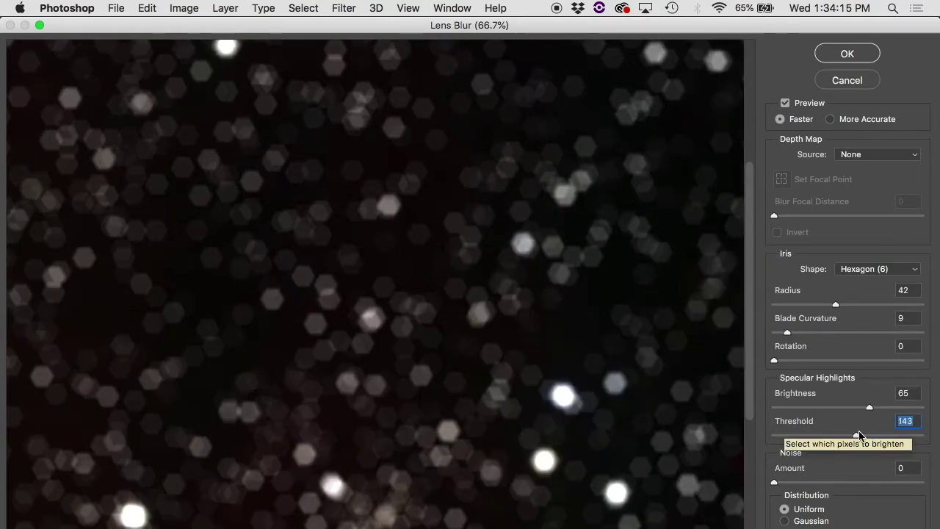
Change the iris shape back to Pentagon (5), increase the iris rotation, and leave Lens Blur without applying it
click(874, 269)
click(877, 256)
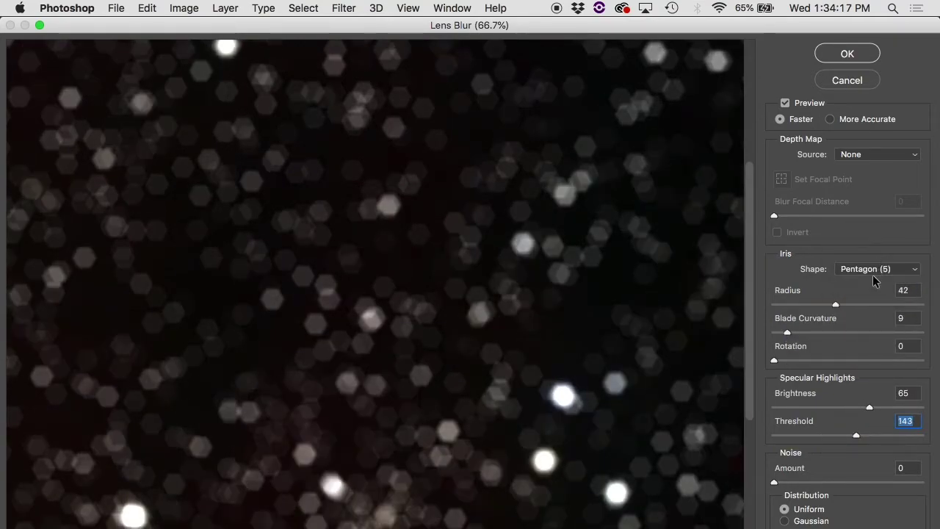
click(800, 360)
drag(800, 360, 810, 362)
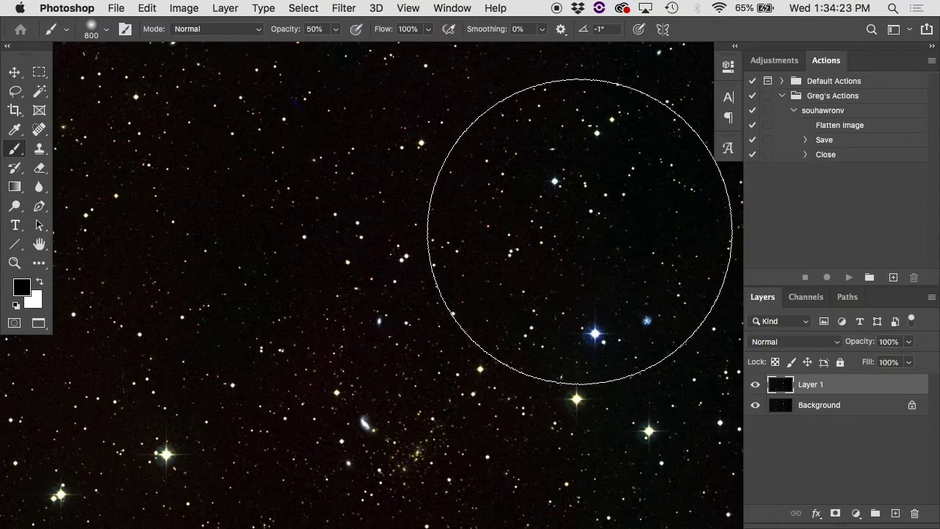
Close the starfield and landscape images and reopen LensBlur.JPG from the Blur folder in Finder
key(super+w)
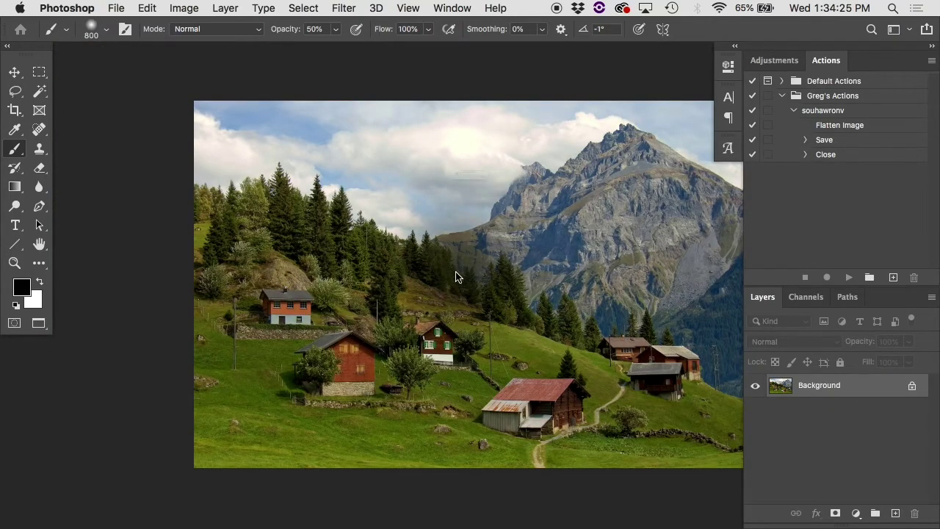
key(super+w)
key(super+o)
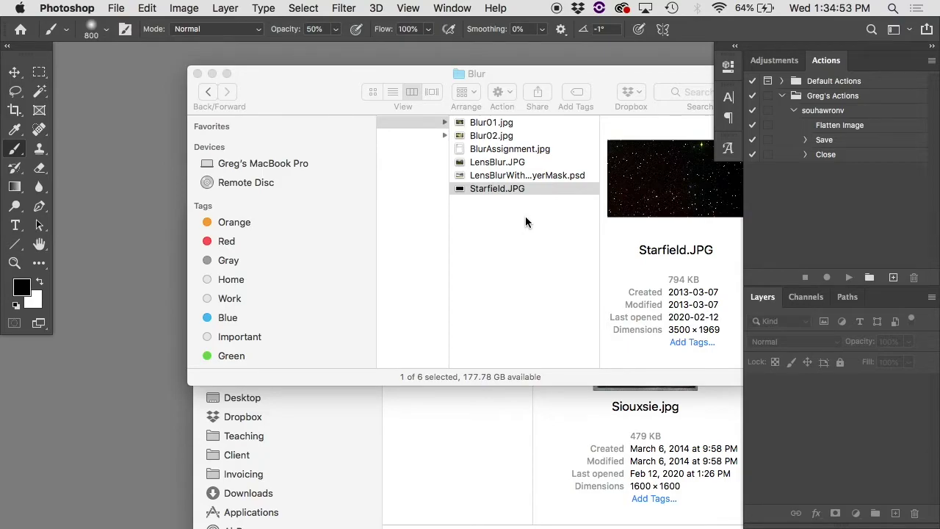
key(super+h)
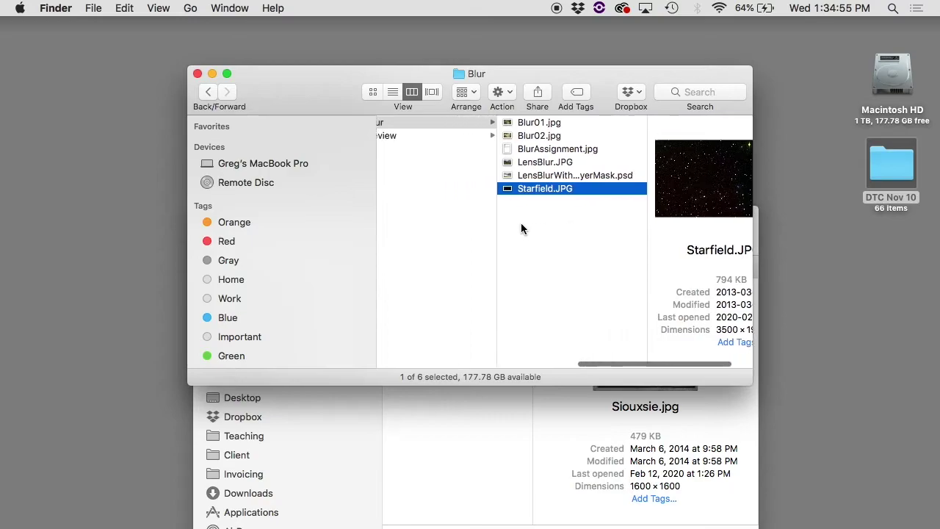
double_click(602, 163)
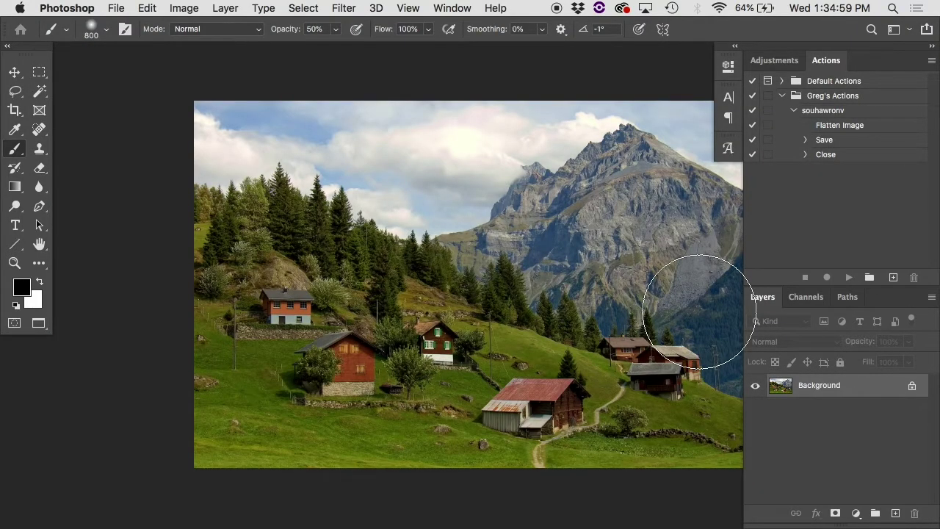
Switch to Finder and open LensBlurWithDetailedLayerMask.psd from the Blur folder in Photoshop
scroll(550, 302, up, 10)
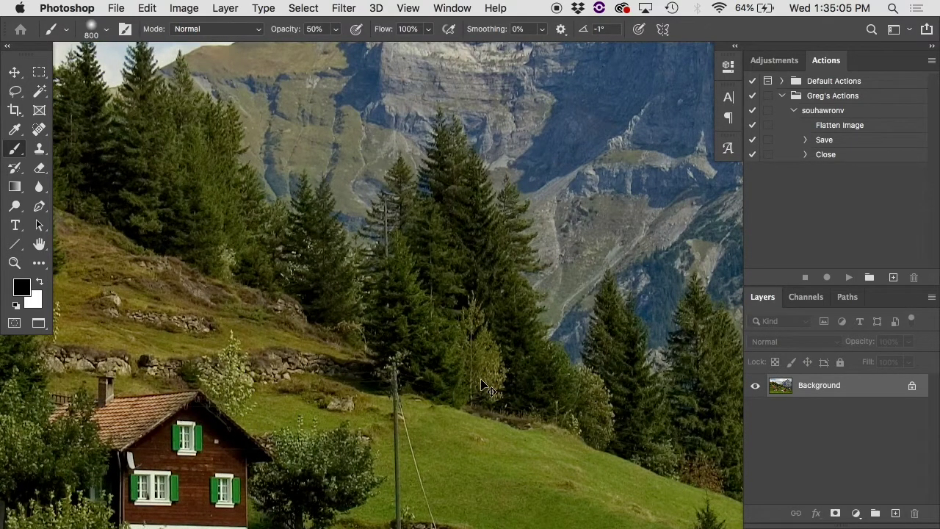
key(super+o)
key(super+h)
click(528, 176)
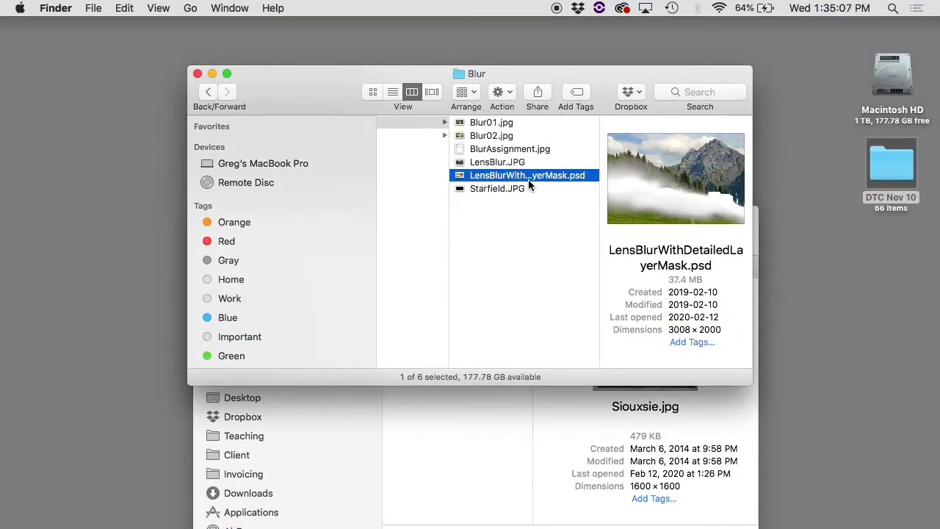
double_click(485, 176)
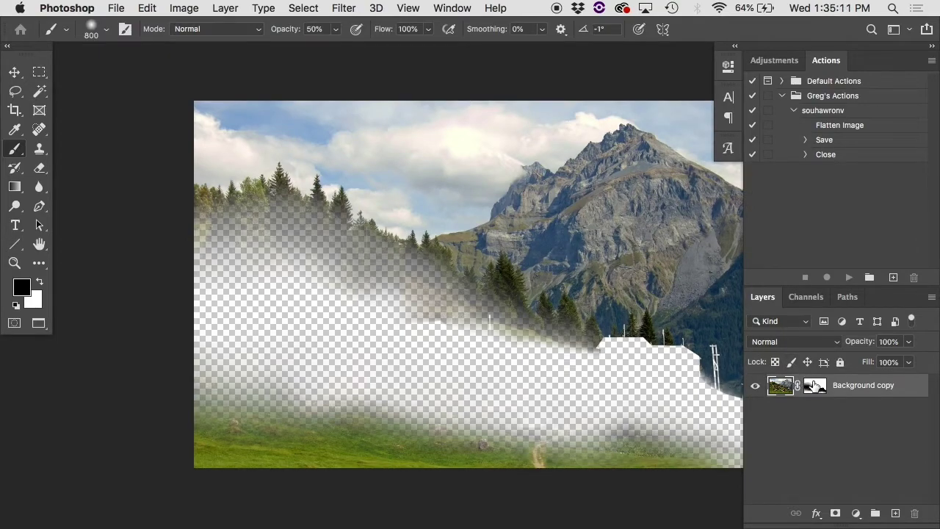
Display the Background copy layer's mask on its own and inspect its edges around the roofs, antennas and utility poles
alt+click(815, 386)
scroll(630, 338, down, 3)
scroll(630, 338, right, 5)
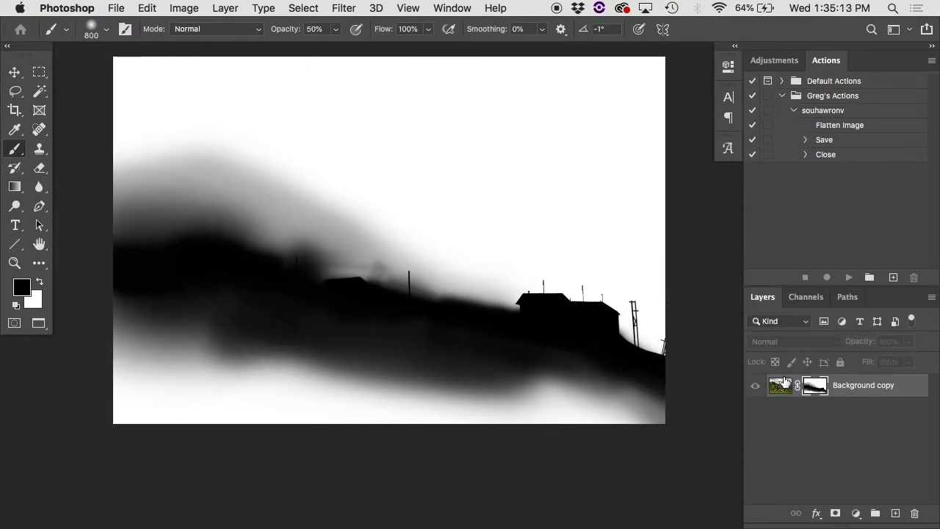
alt+click(814, 387)
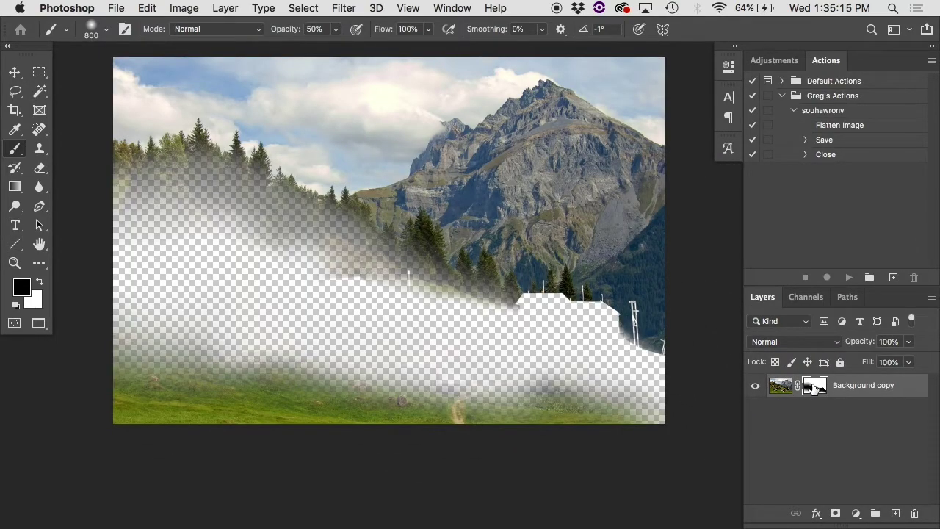
alt+click(814, 386)
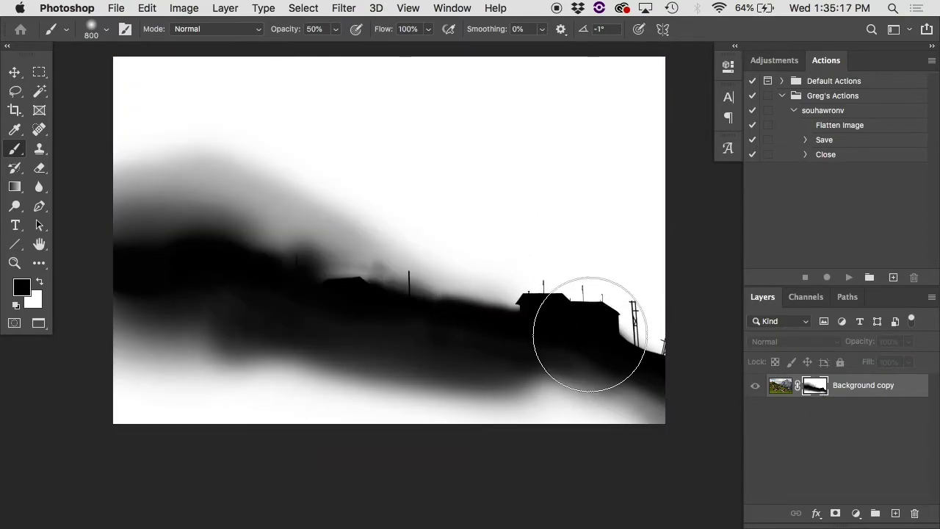
drag(609, 305, 372, 267)
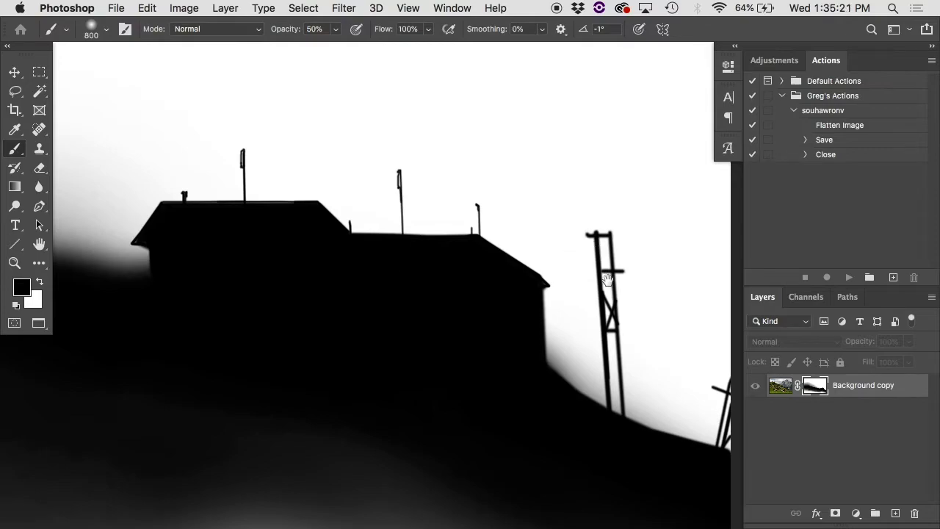
Disable the layer mask to check the houses and poles against it, and enable the mask again
shift+click(814, 387)
shift+click(814, 387)
shift+click(814, 386)
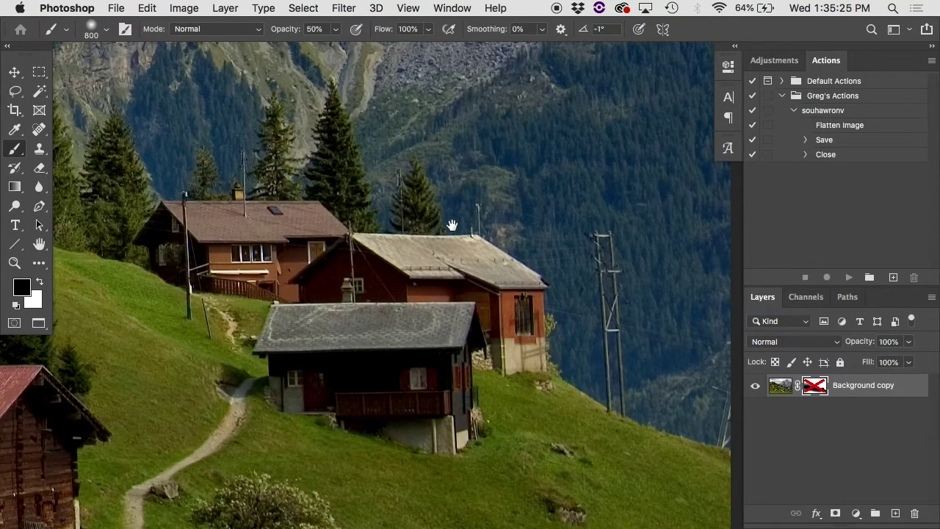
drag(369, 301, 563, 419)
shift+click(806, 395)
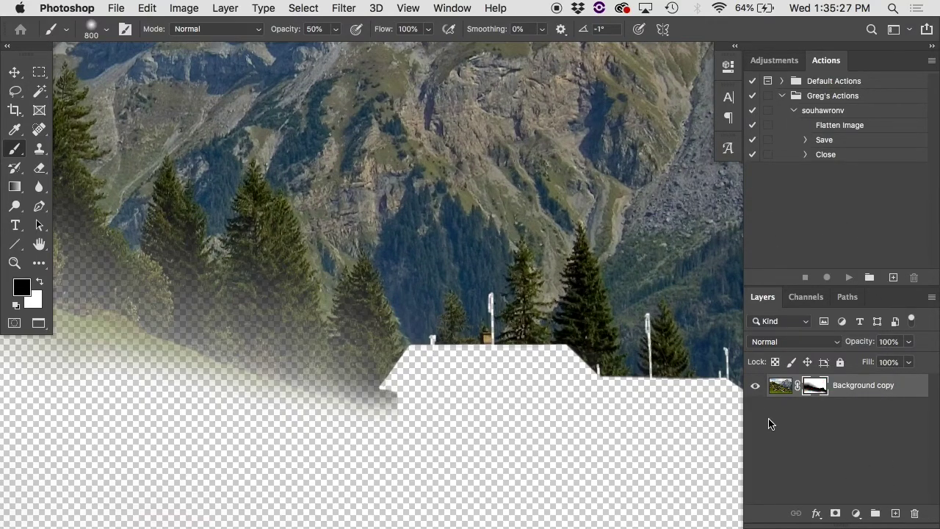
Examine the mask's soft transitions along the hillside trees and foreground, both in the image and as the mask alone, returning to the layer's image
scroll(524, 409, up, 5)
scroll(554, 405, down, 8)
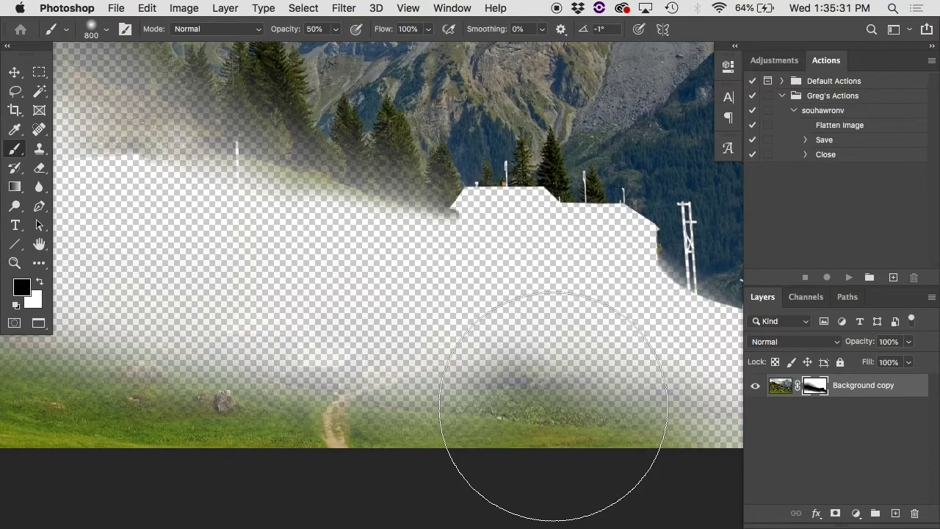
drag(526, 268, 520, 407)
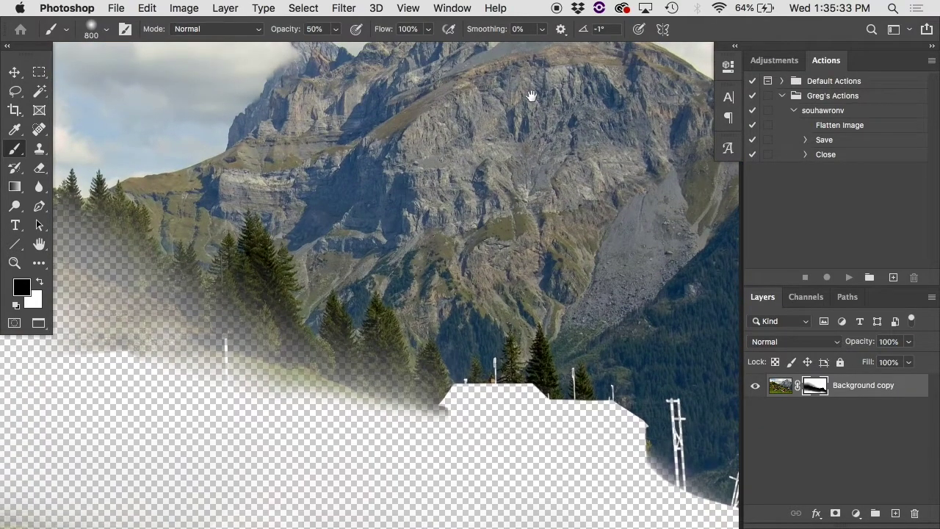
drag(346, 248, 568, 257)
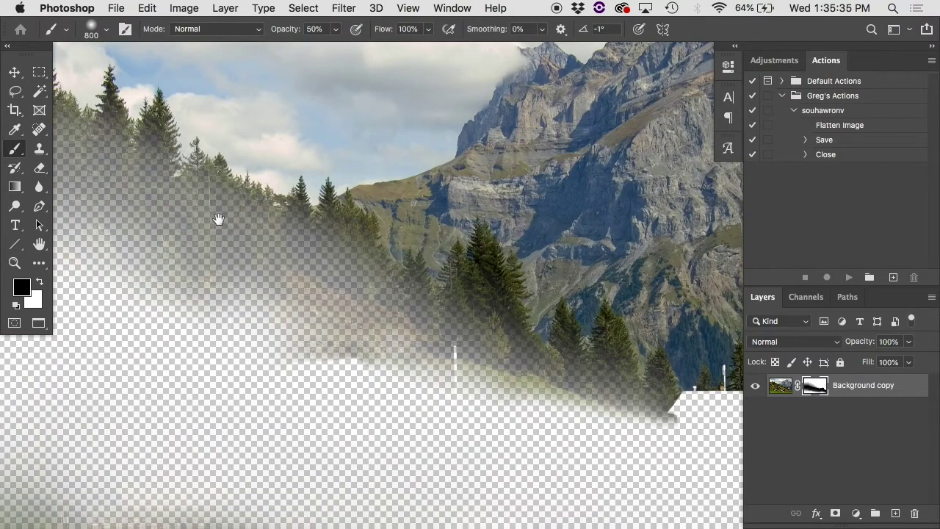
alt+click(816, 384)
drag(296, 267, 439, 267)
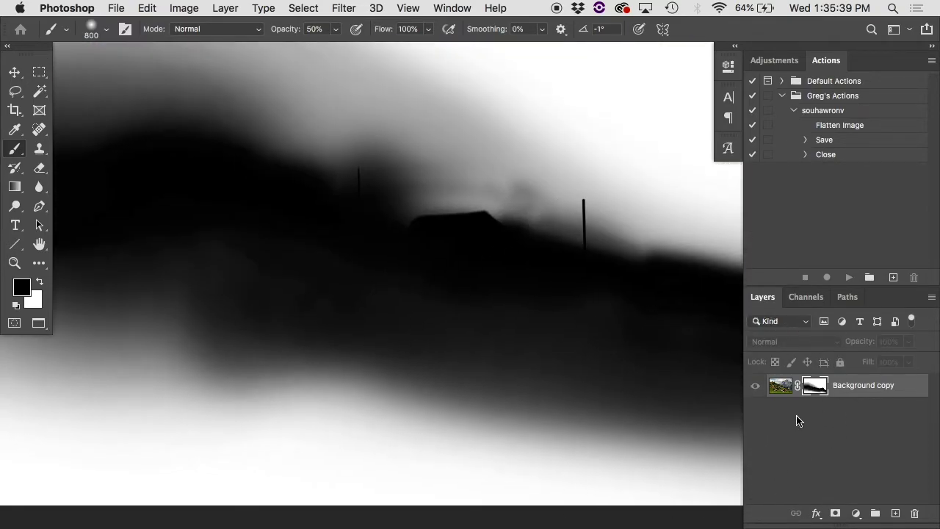
alt+click(817, 384)
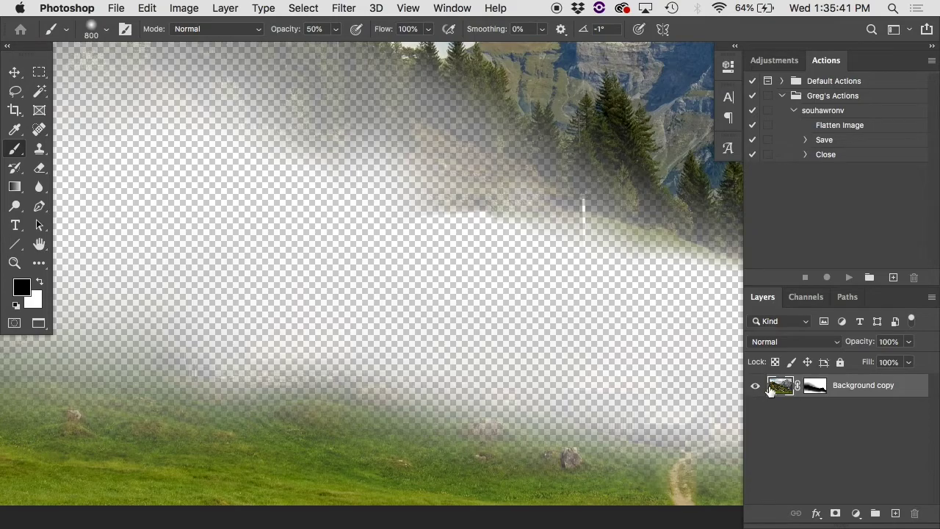
scroll(562, 376, down, 5)
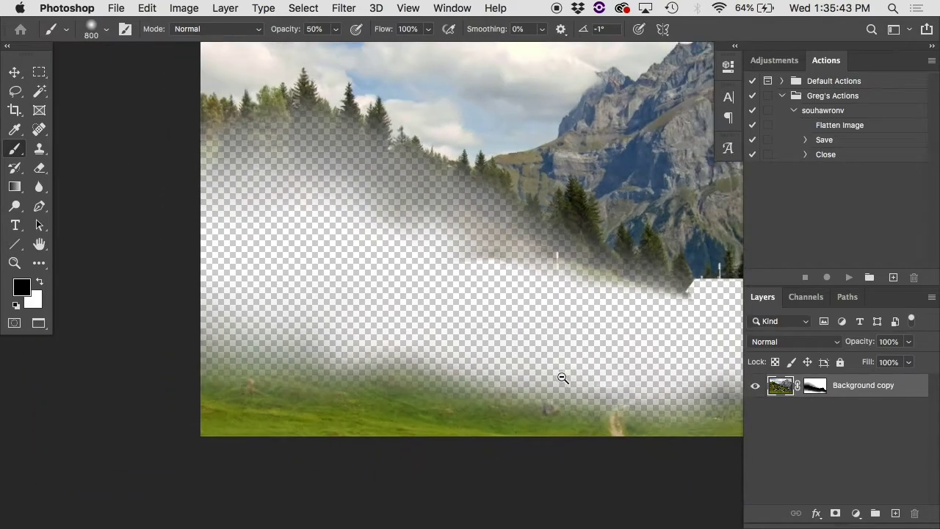
Start Lens Blur on the layer and compare the depth map sources Transparency and None before returning to Layer Mask
click(343, 7)
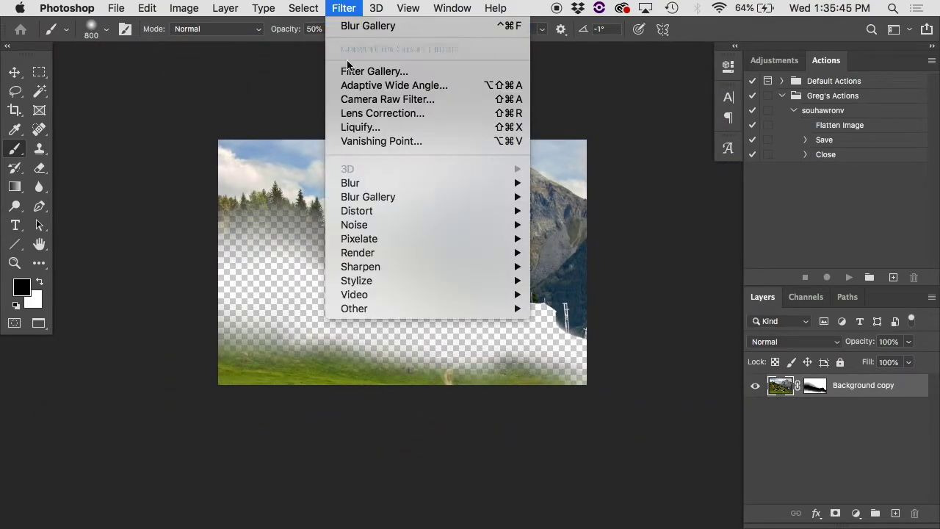
mouse_move(369, 187)
click(572, 253)
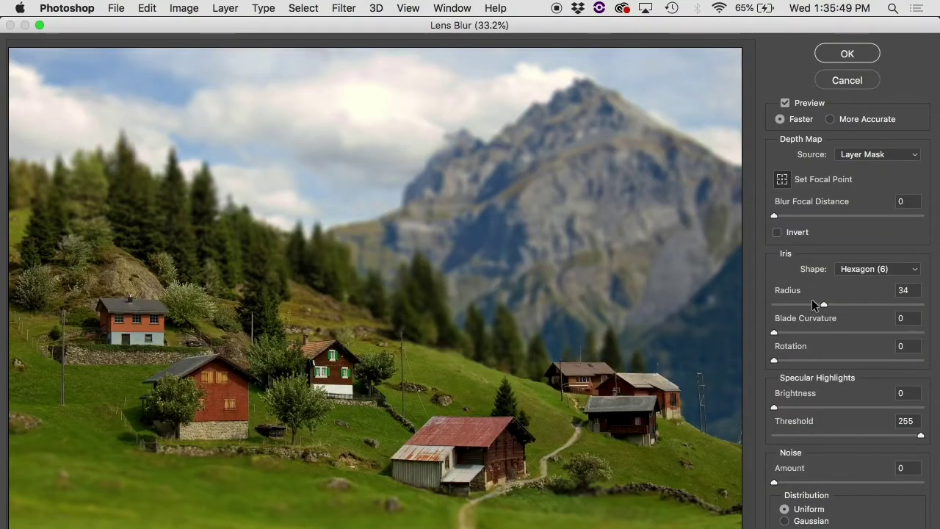
click(874, 155)
click(869, 136)
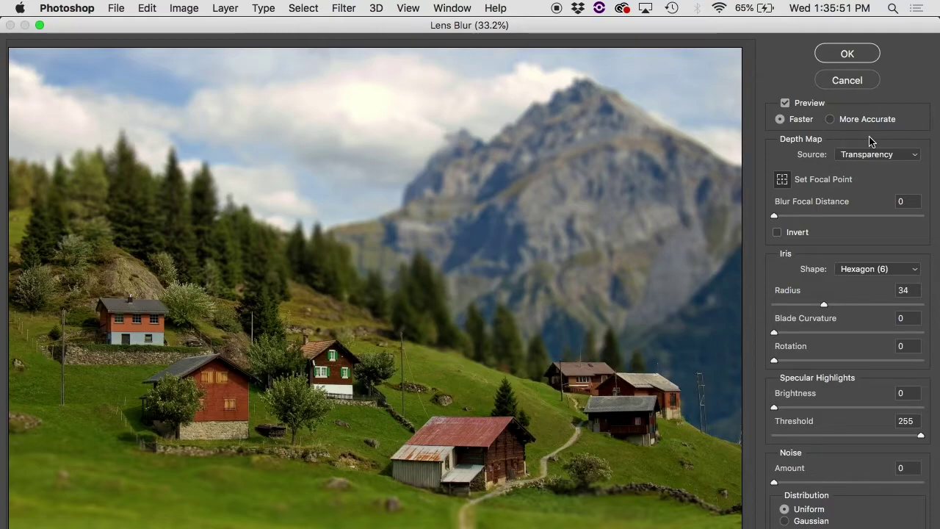
click(872, 154)
click(857, 139)
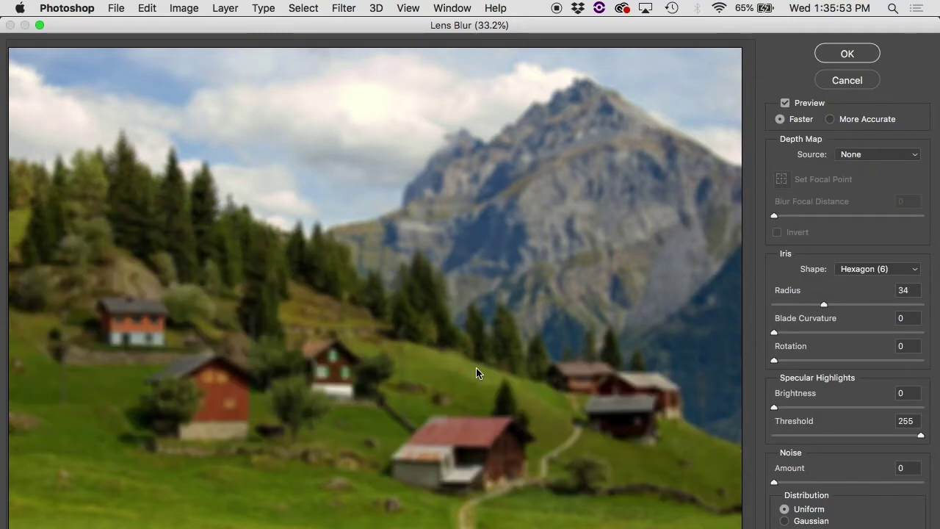
click(863, 154)
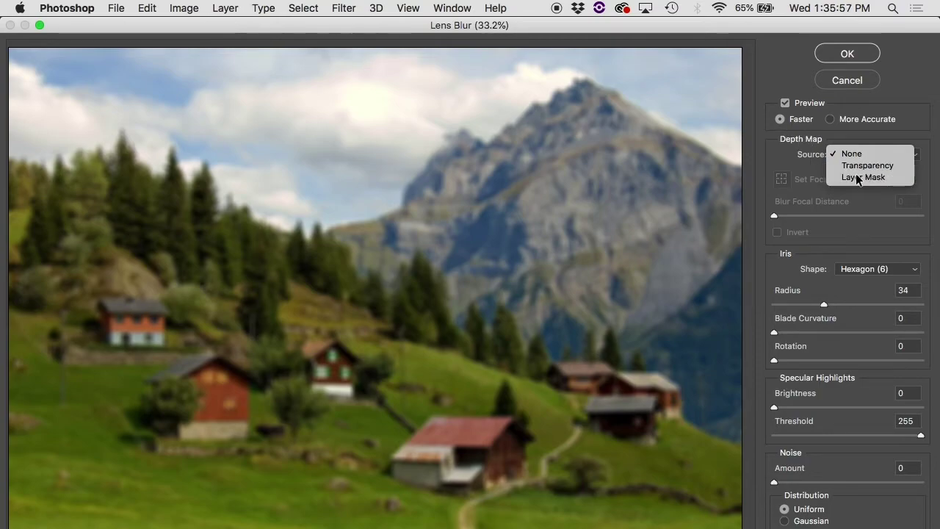
click(856, 176)
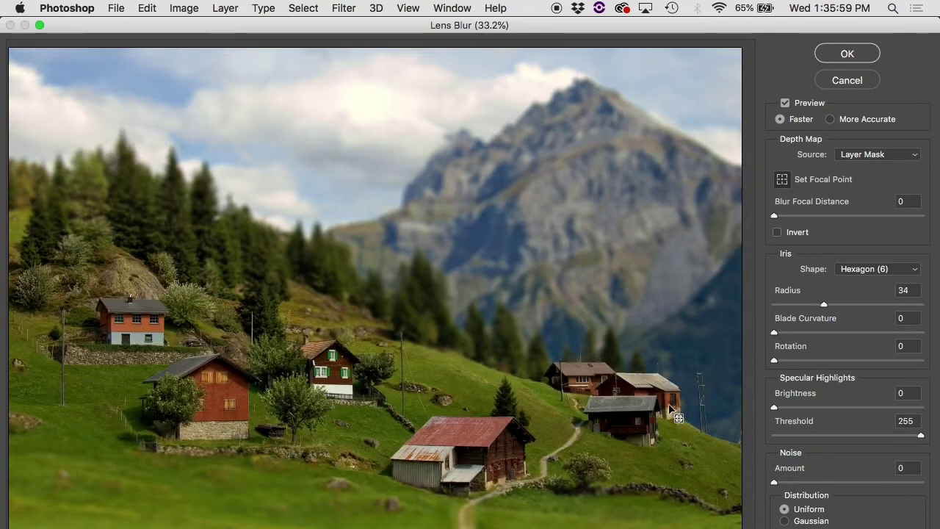
Apply the Lens Blur with an iris radius of 42 and disable the layer mask to show the whole picture
alt+super+click(668, 405)
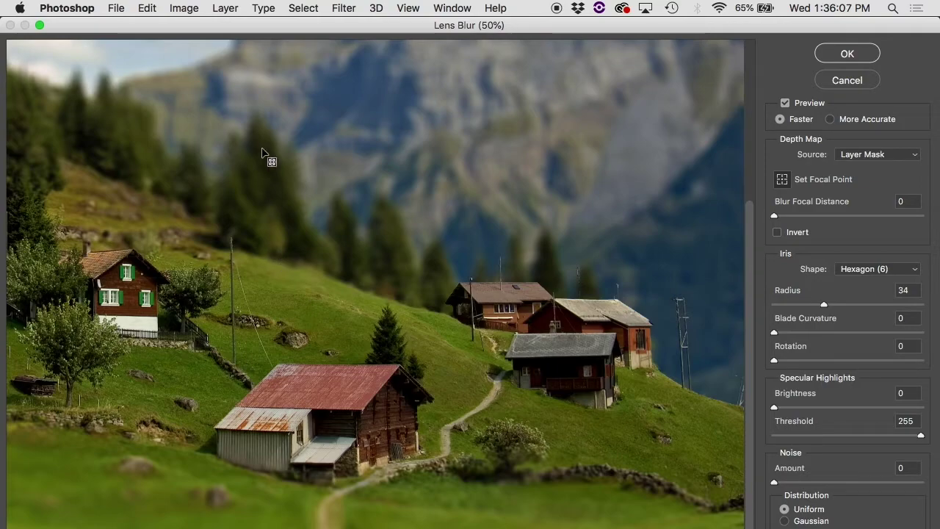
scroll(264, 154, left, 10)
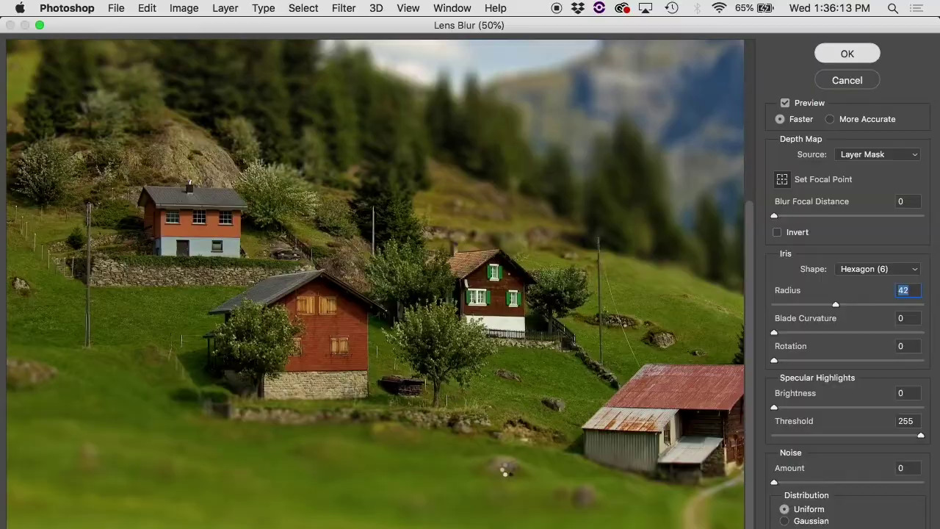
key(Return)
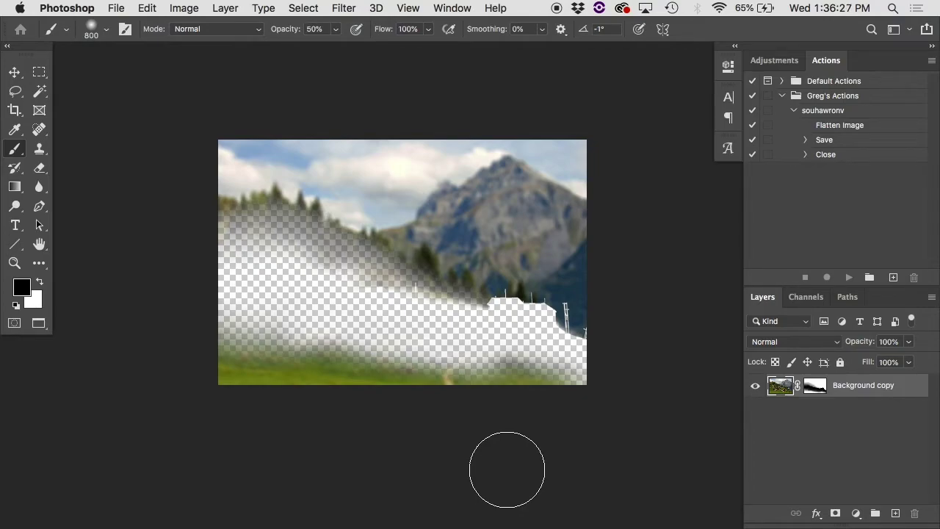
shift+click(815, 385)
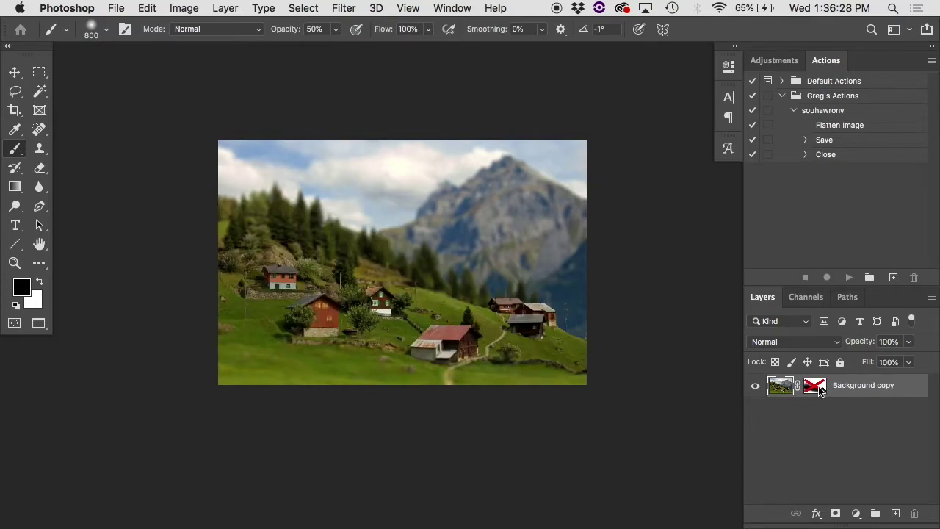
super+click(529, 348)
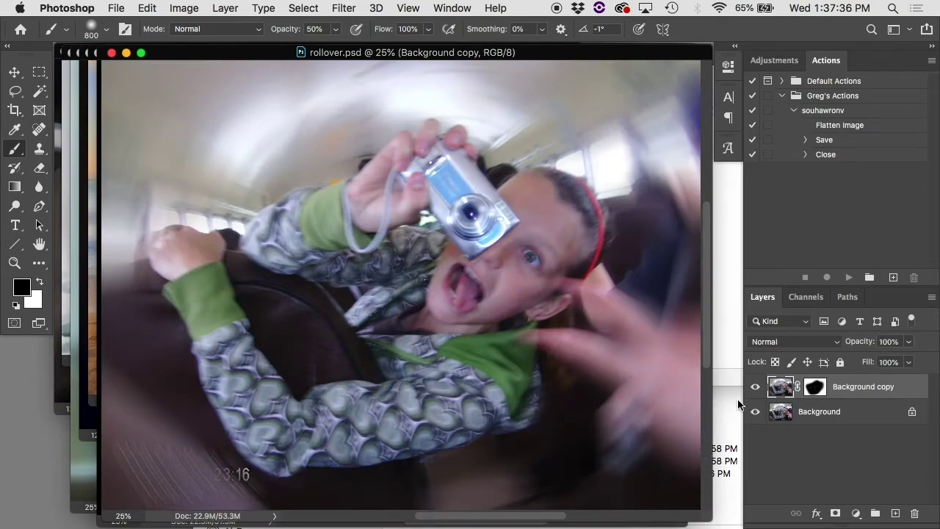
Show rollover.psd in full-screen view and compare it with the Background copy layer hidden and shown
key(f)
click(755, 387)
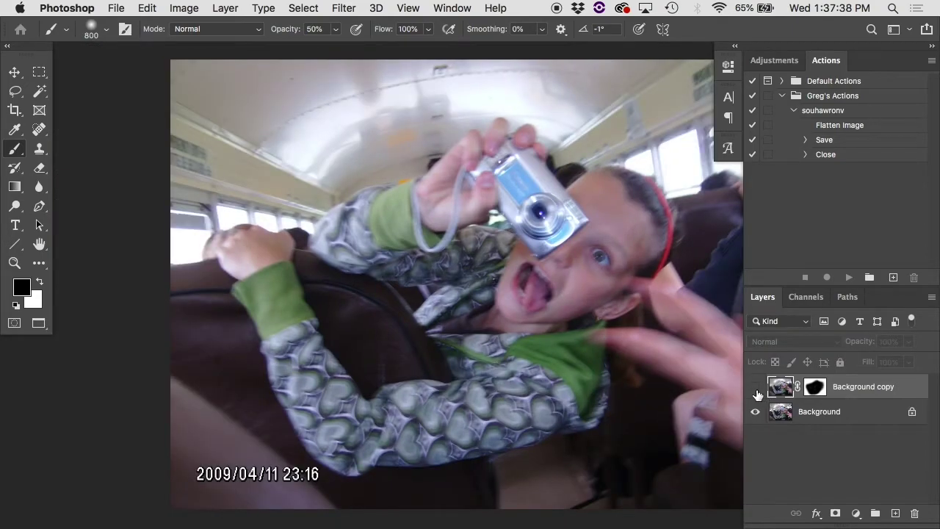
click(756, 386)
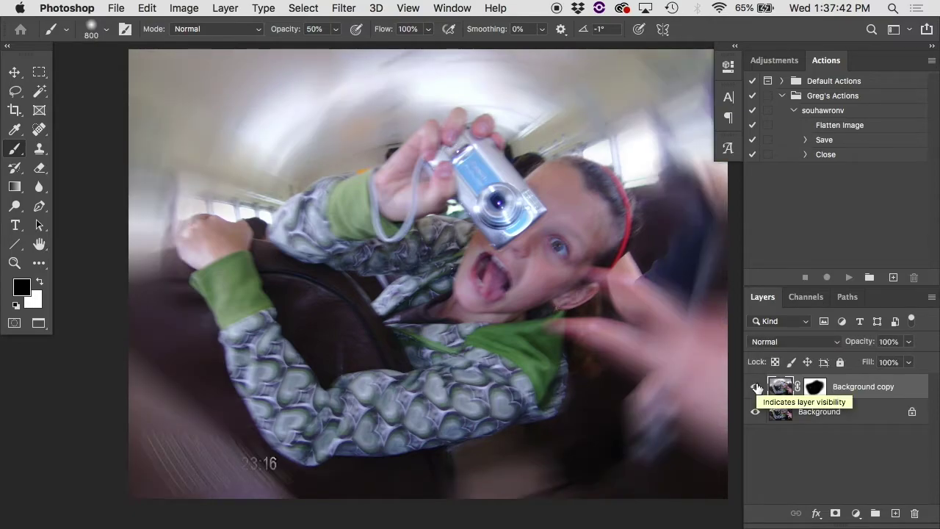
Close rollover.psd and hide the Background copy layer in the snowy flower image
key(super+w)
key(super+d)
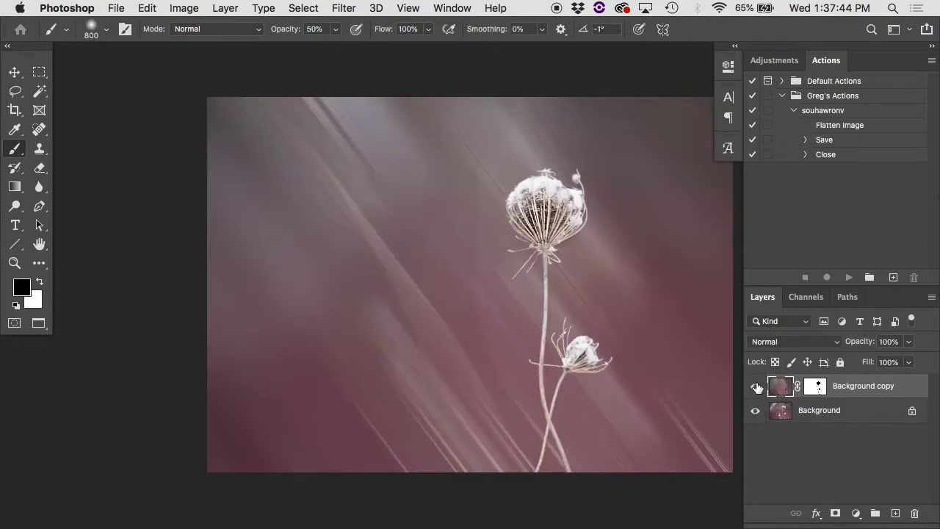
click(755, 386)
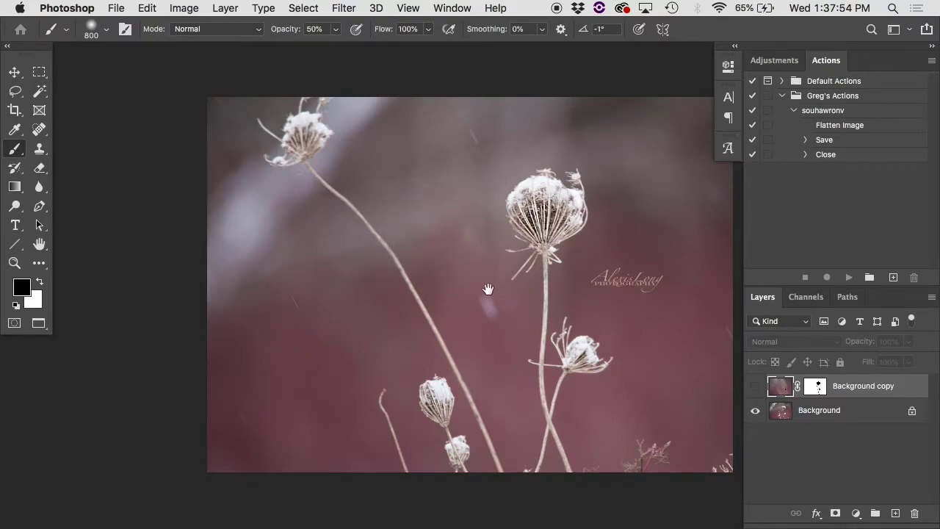
Examine the small pale streak in the blurred background between the snowy flower heads
scroll(478, 179, up, 5)
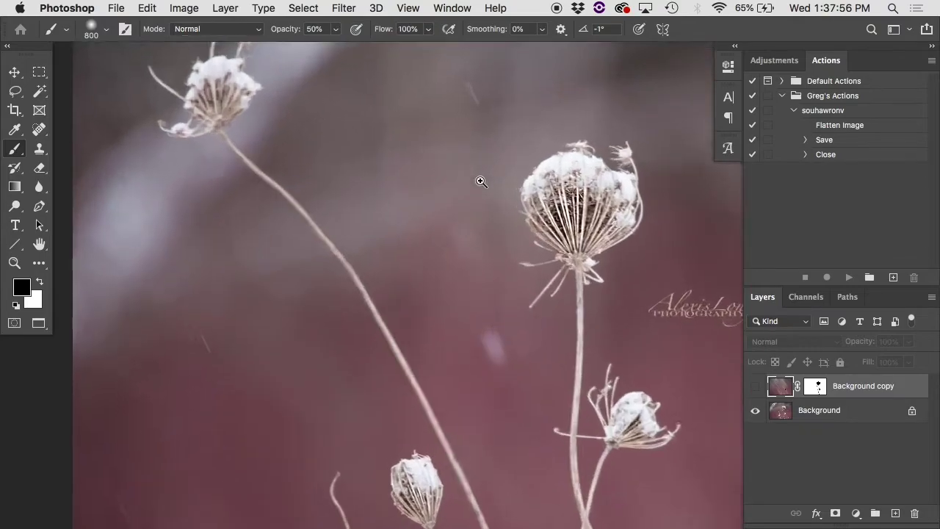
drag(408, 169, 598, 351)
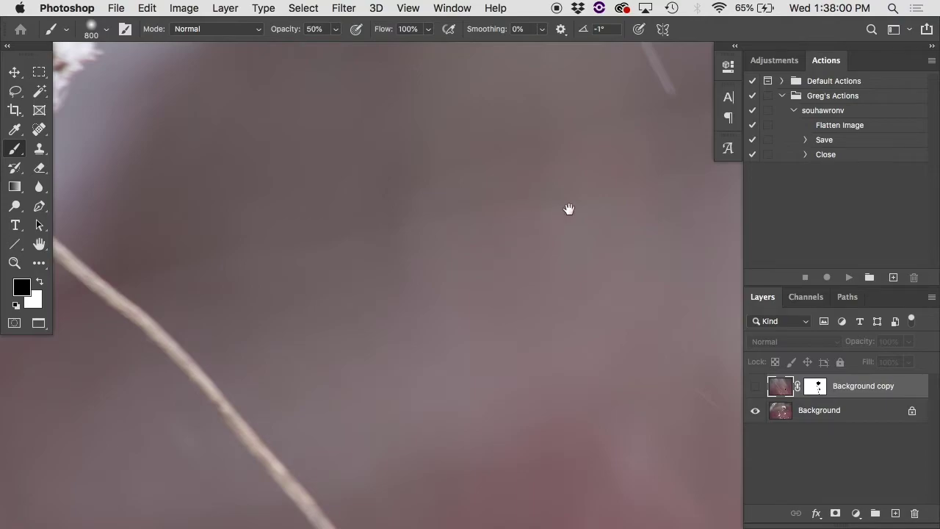
drag(563, 211, 448, 395)
scroll(526, 235, up, 3)
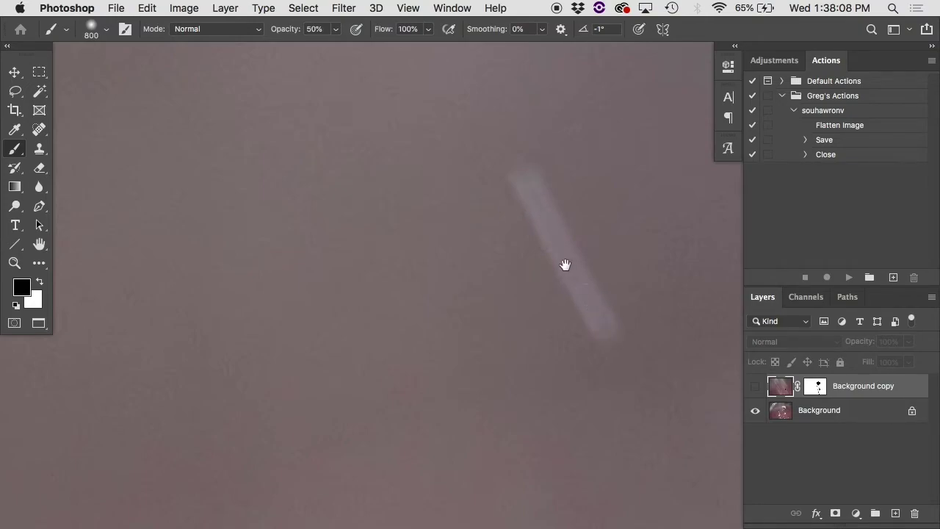
drag(498, 506, 481, 299)
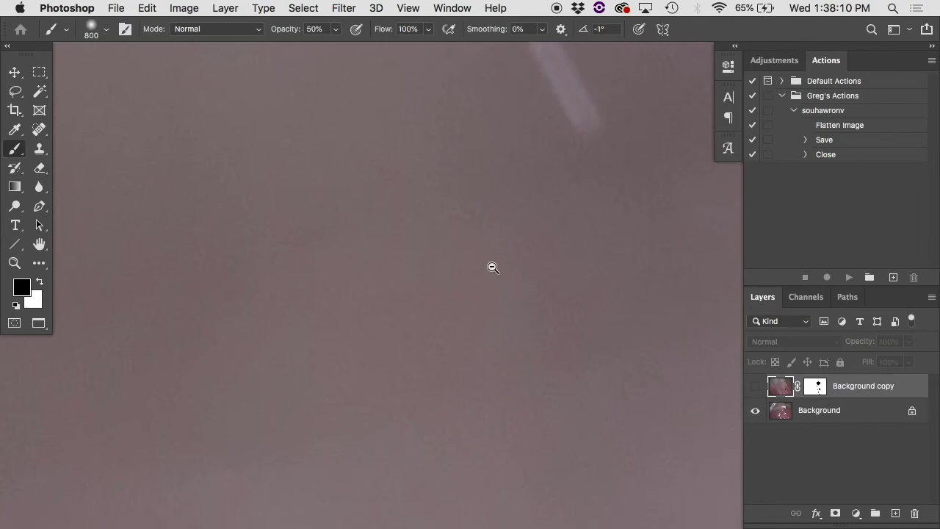
scroll(491, 264, down, 2)
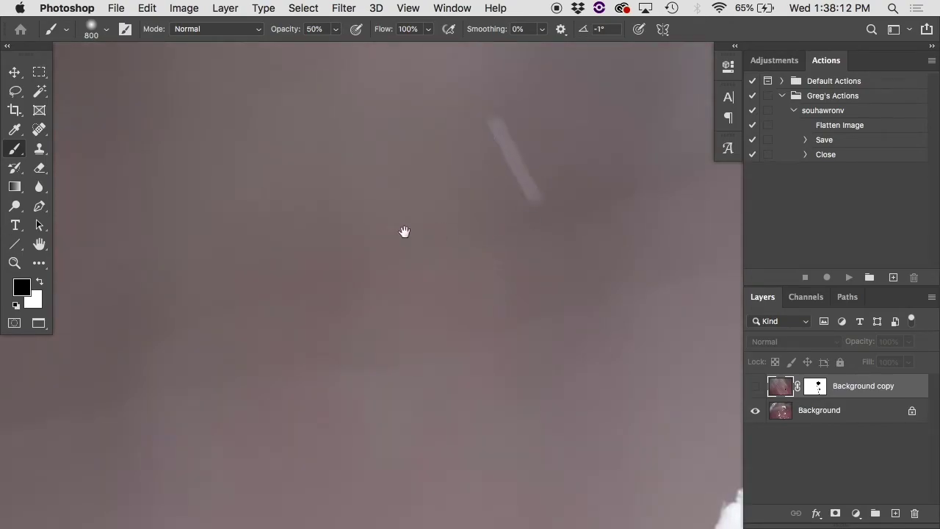
Examine the pale streaks across the snowy flower picture's background up close and in the full view
drag(390, 225, 564, 322)
scroll(569, 445, down, 3)
scroll(510, 271, up, 2)
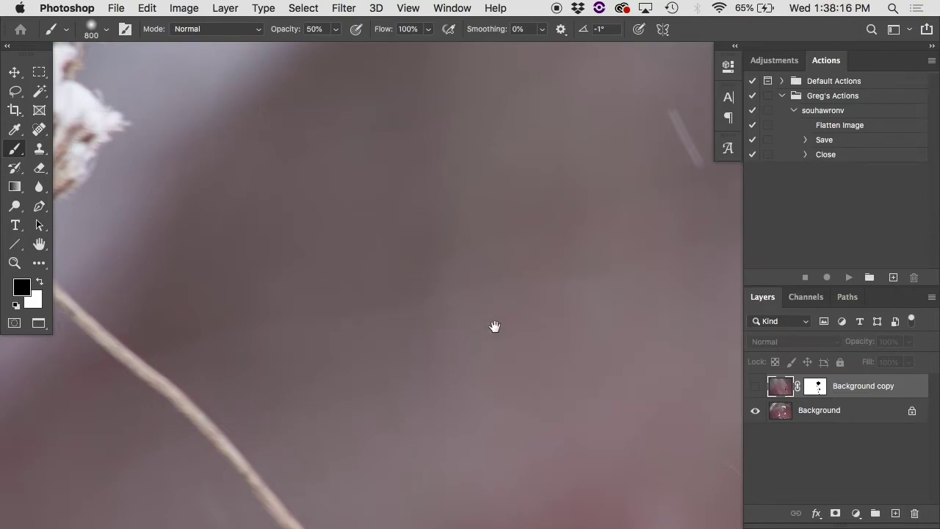
alt+super+click(473, 340)
super+click(472, 338)
super+click(472, 340)
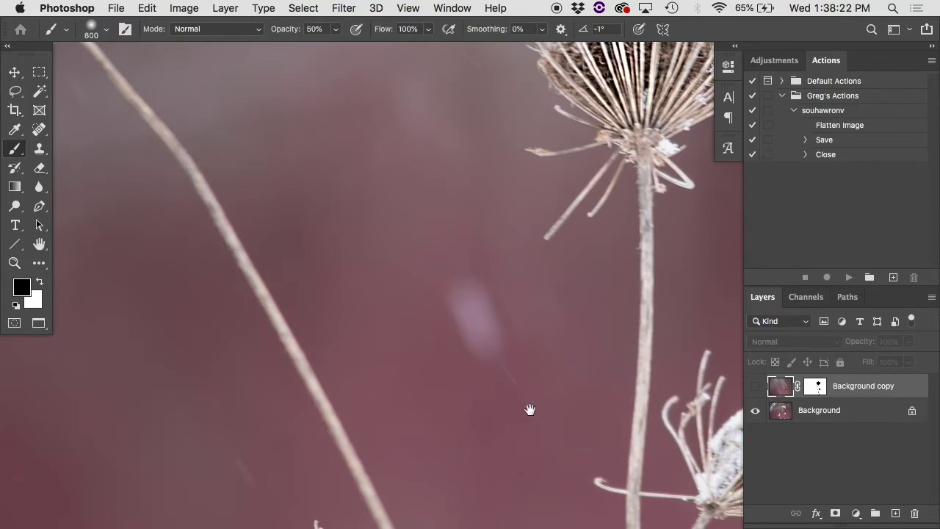
alt+super+click(466, 298)
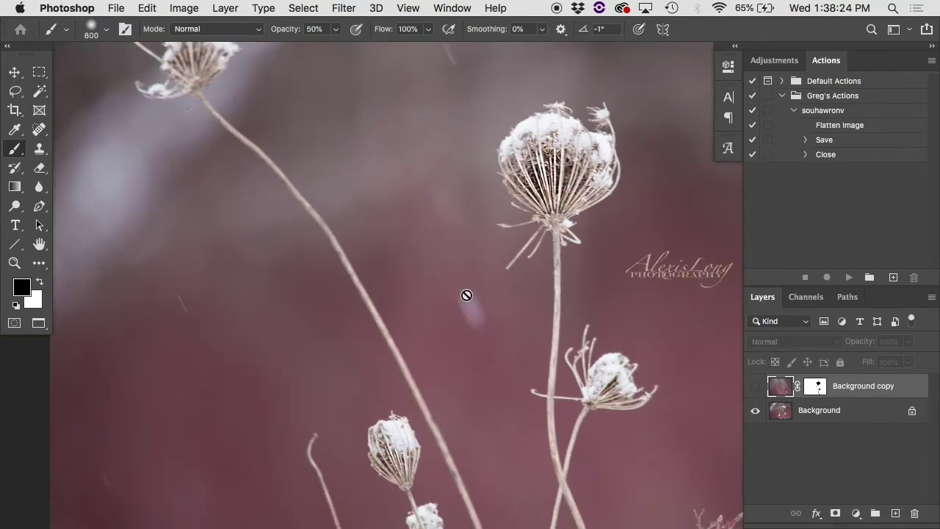
key(f)
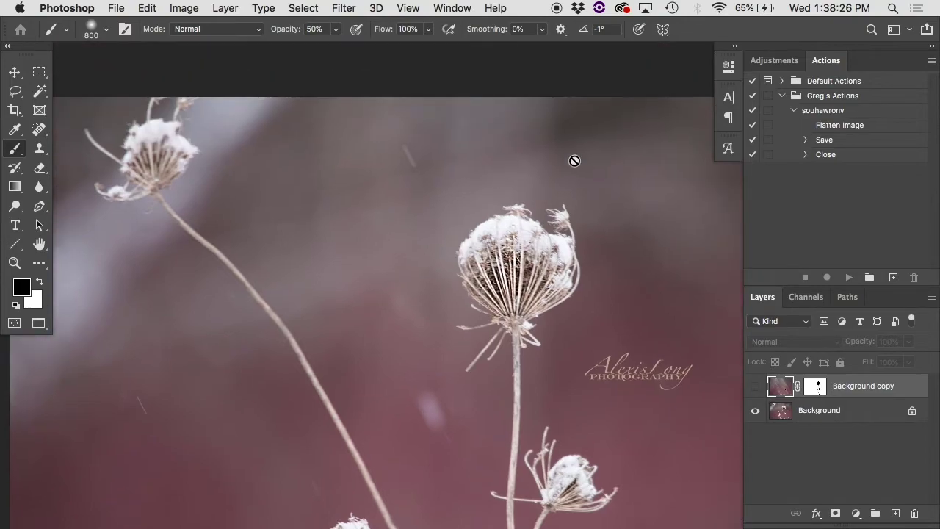
key(super+minus)
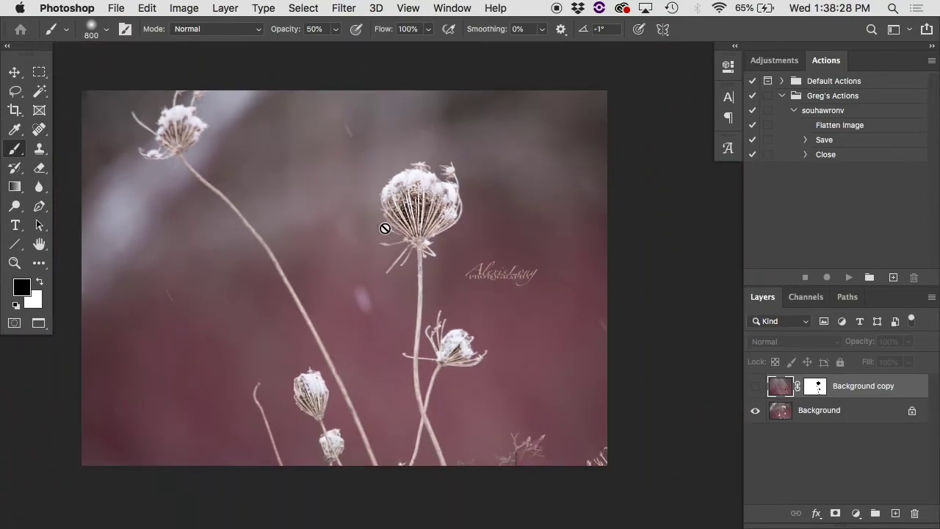
Compare the red car picture with its Background copy layer hidden and shown, and close it without saving
click(756, 386)
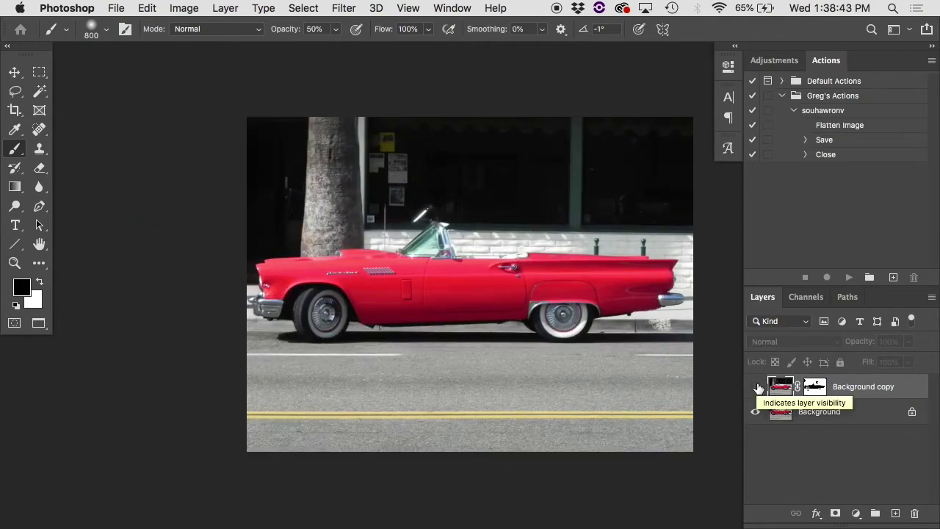
click(757, 387)
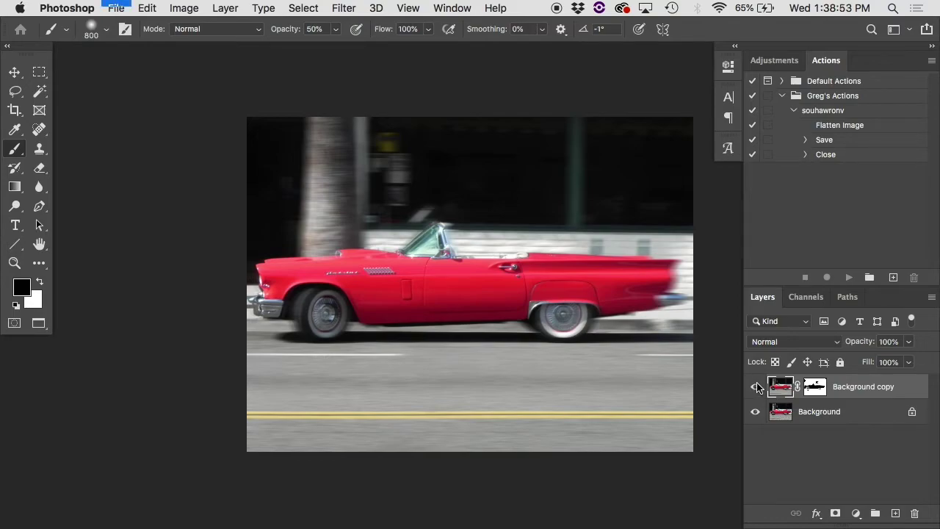
key(super+w)
key(super+d)
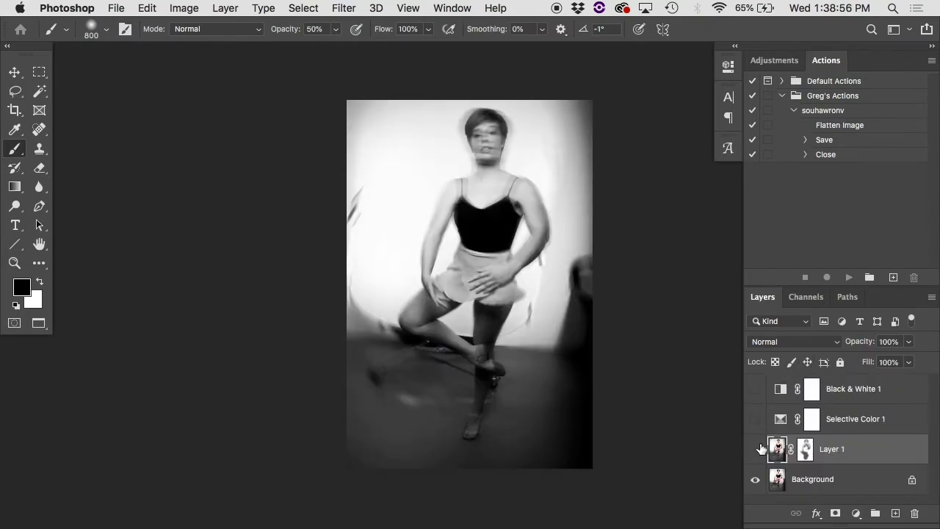
Hide the dancer picture's upper layers and turn Black & White 1, Selective Color 1 and Layer 1 back on one at a time
click(759, 449)
click(756, 390)
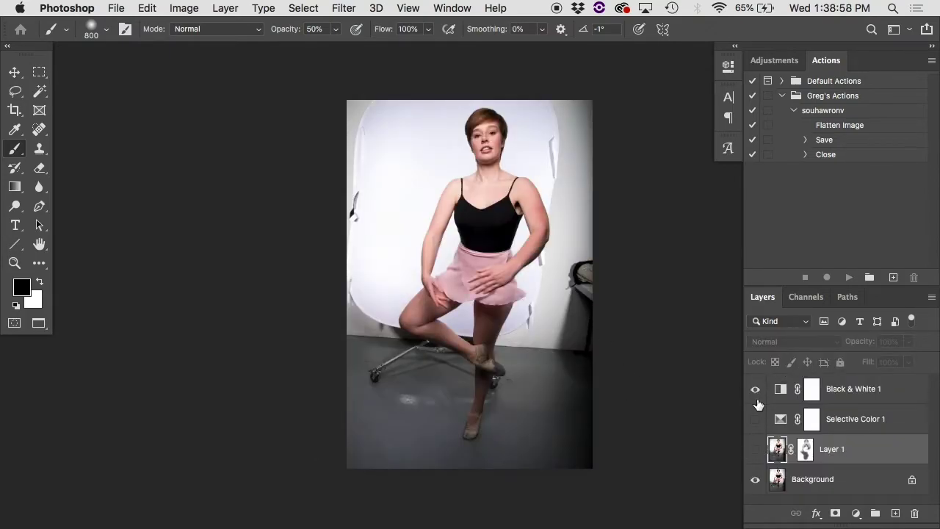
click(756, 418)
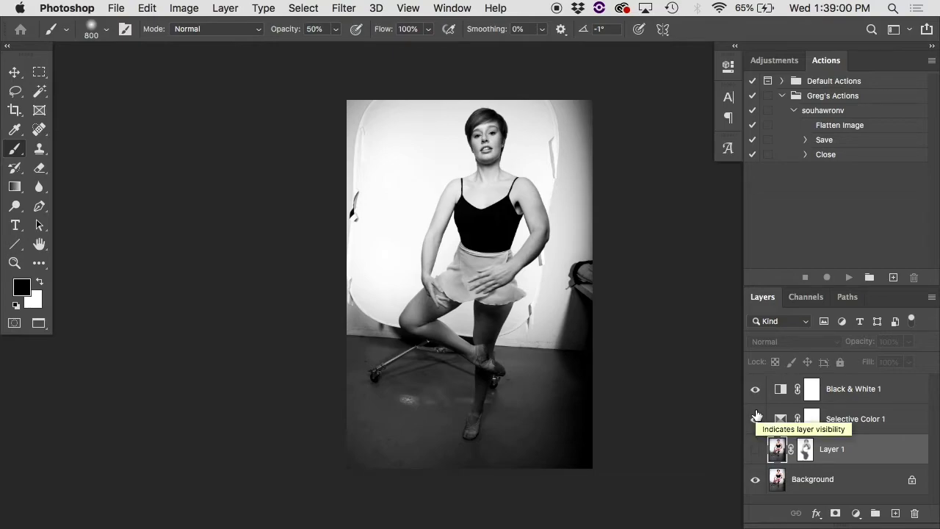
click(756, 449)
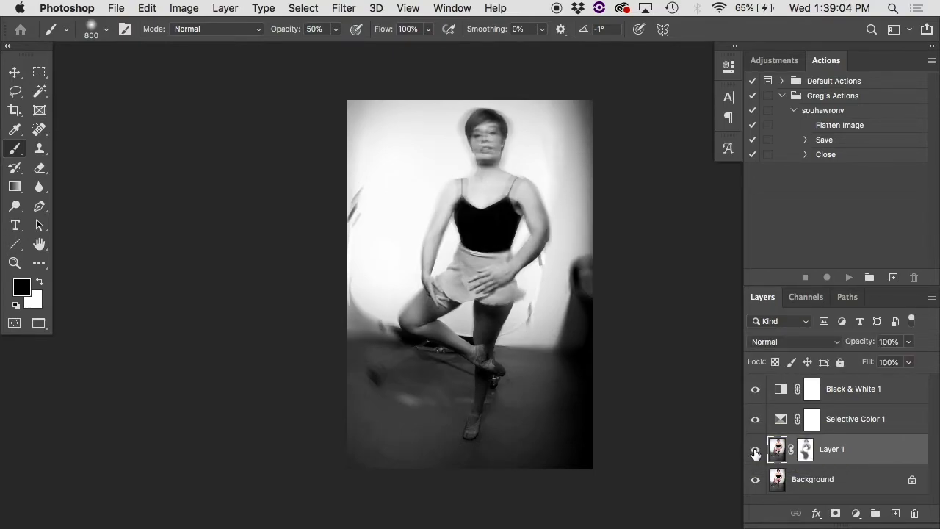
Inspect Layer 1's mask on its own and compare its gray areas with the blur on the dancer's head and arms
alt+click(806, 450)
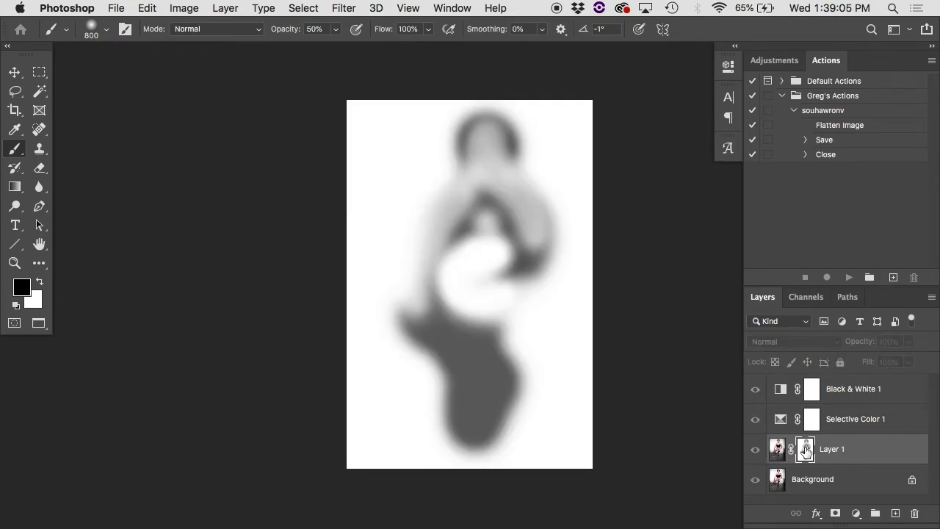
alt+click(806, 450)
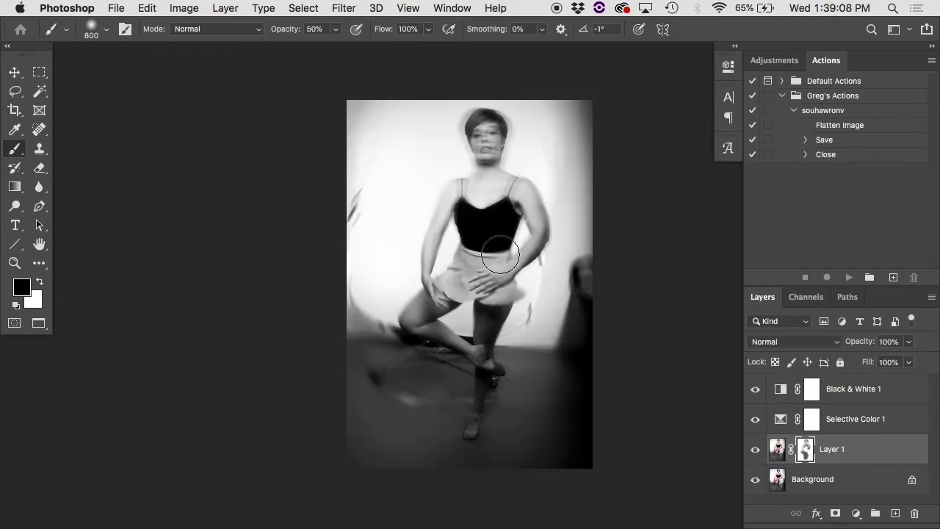
scroll(500, 256, up, 4)
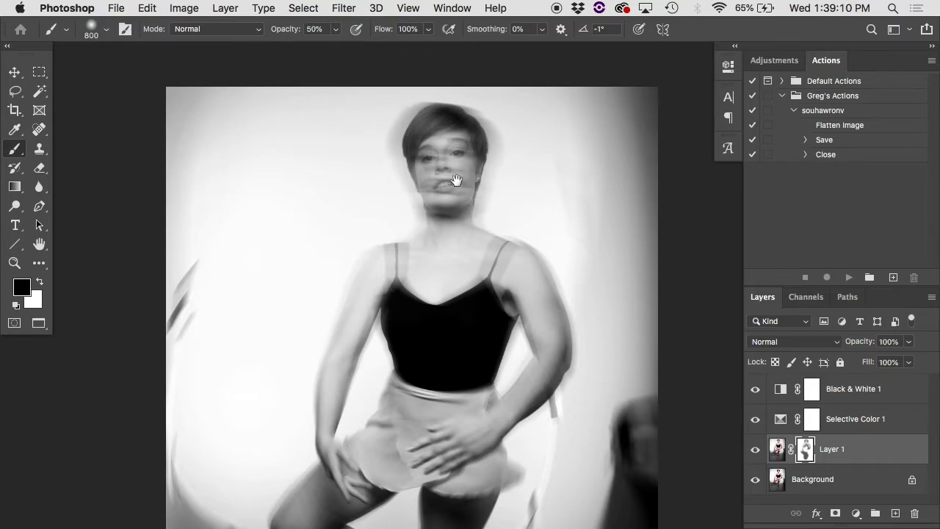
alt+click(805, 454)
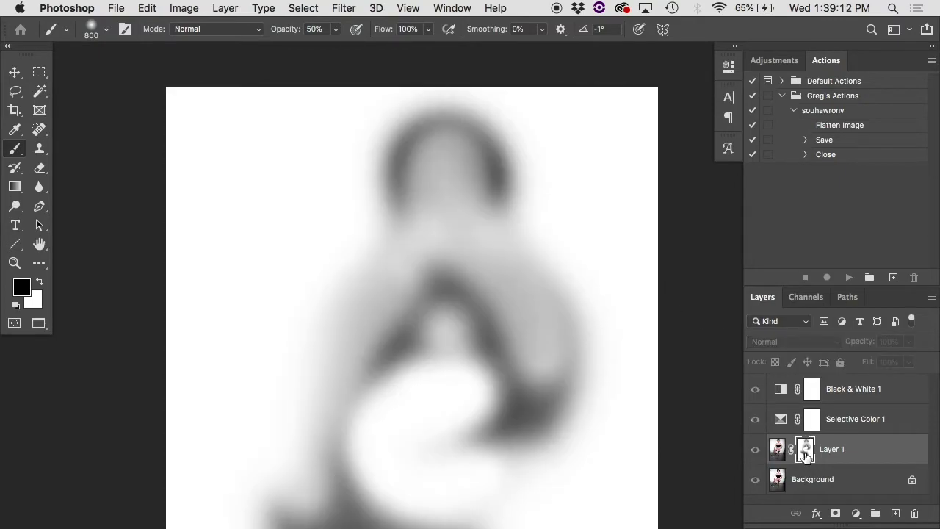
alt+click(806, 454)
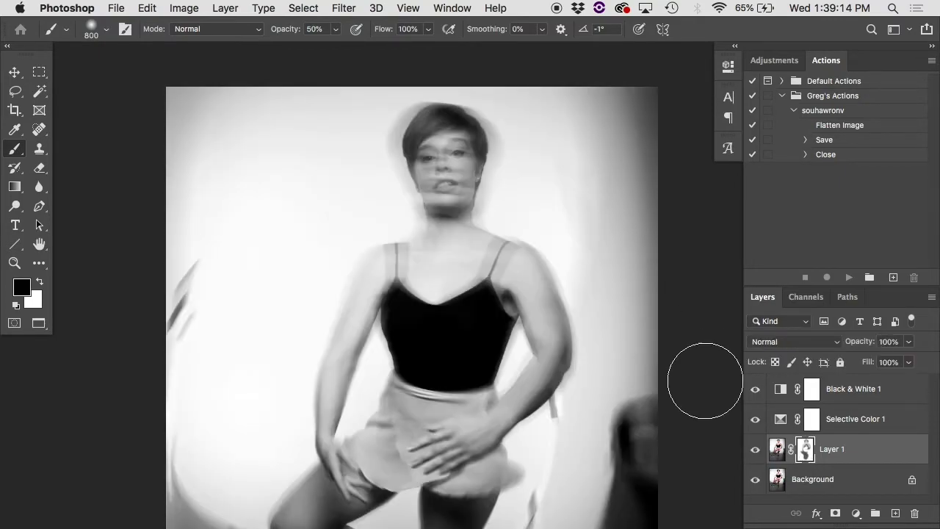
Paint black at 20% opacity on Layer 1's mask over the dancer's face to reduce the blur there
mouse_move(416, 164)
mouse_down()
mouse_move(440, 160)
mouse_move(451, 173)
mouse_move(451, 202)
mouse_move(455, 189)
mouse_move(439, 182)
mouse_move(442, 197)
mouse_move(437, 154)
mouse_move(474, 238)
mouse_up()
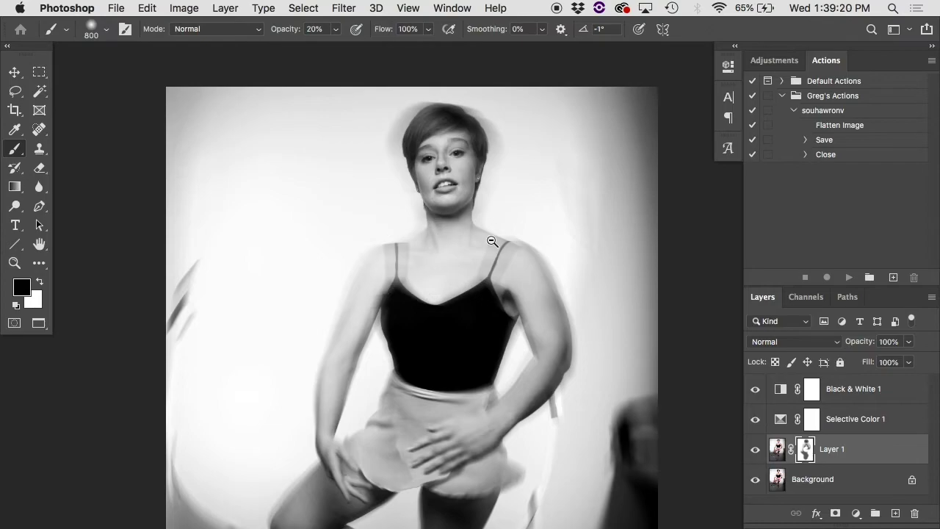
scroll(497, 254, down, 2)
scroll(607, 336, down, 2)
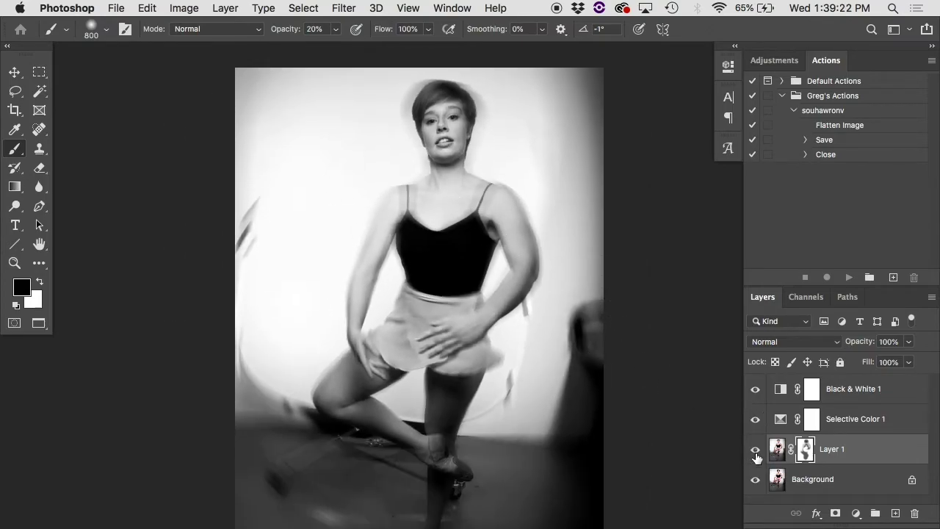
Compare the dancer picture with Layer 1 hidden and shown, and close it without saving
click(755, 451)
click(756, 452)
key(super+w)
key(super+d)
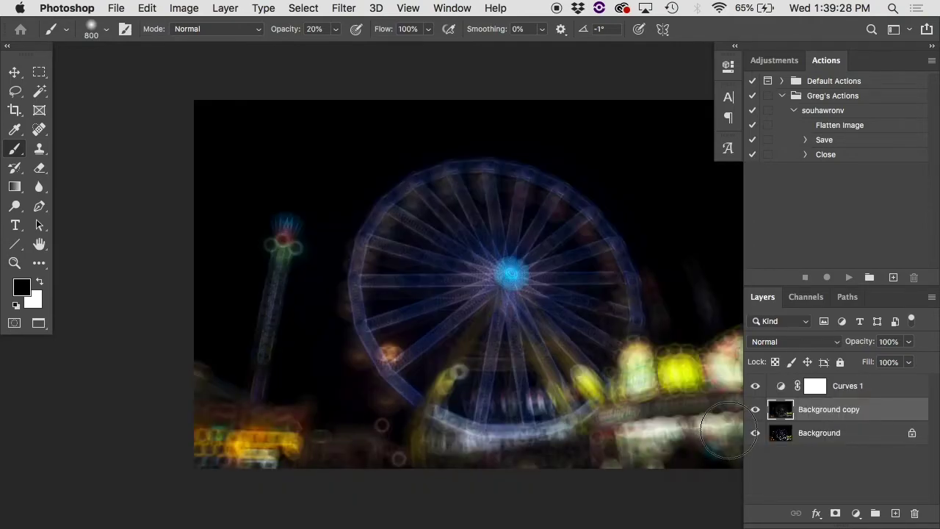
Examine the ring-shaped blur on the lit tower beside the Ferris wheel
key(super+equal)
key(super+equal)
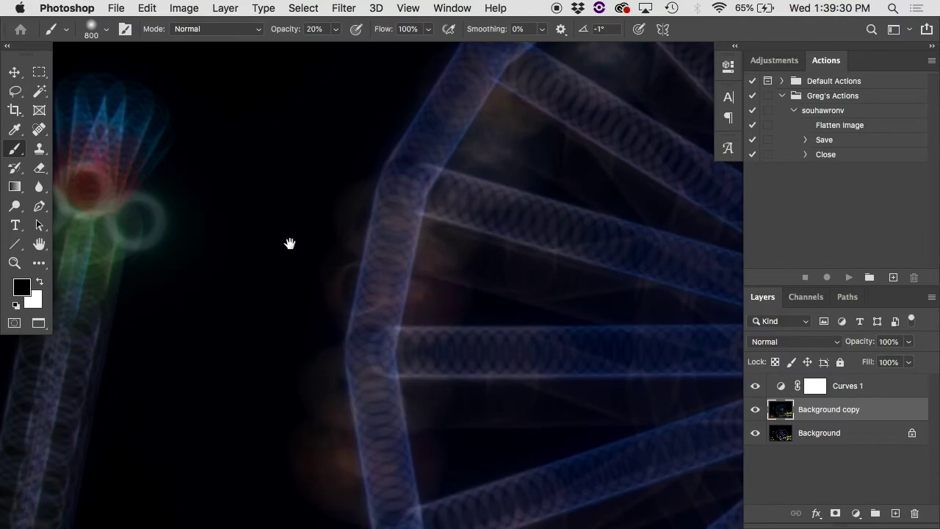
drag(290, 243, 609, 266)
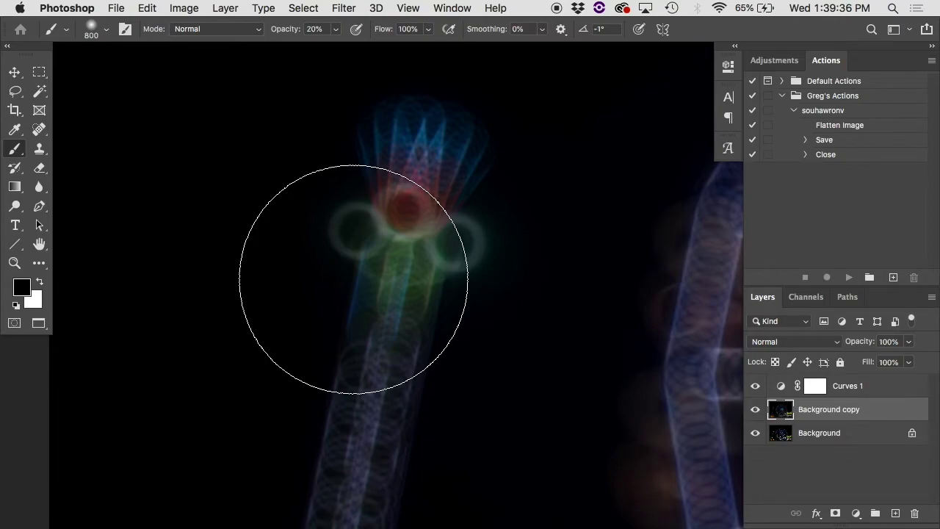
Switch to Safari and search the web for "mirror lens"
mouse_move(561, 523)
click(617, 512)
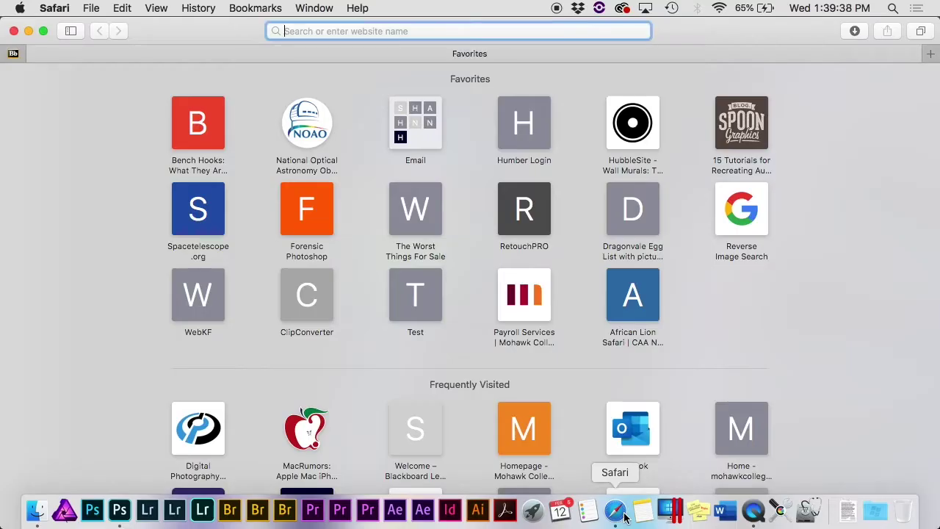
text(mirror len)
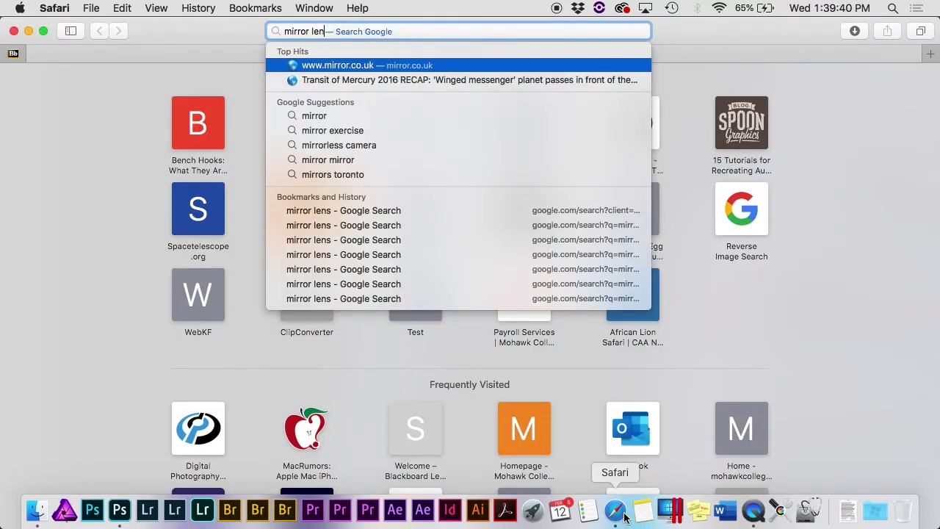
text(s)
key(Return)
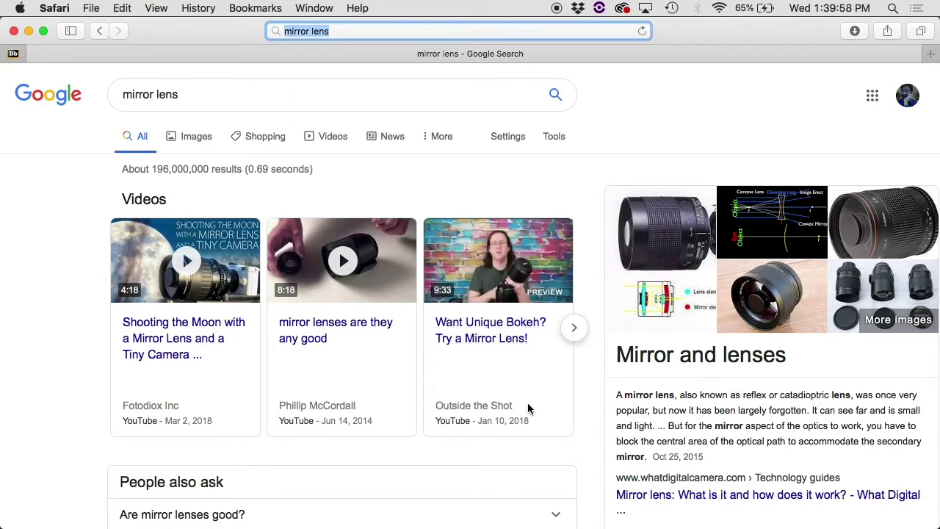
Browse the image results for mirror lenses and preview the AliExpress 500mm F8.0 picture with ring-shaped bokeh
scroll(499, 375, down, 2)
scroll(471, 349, up, 2)
click(186, 144)
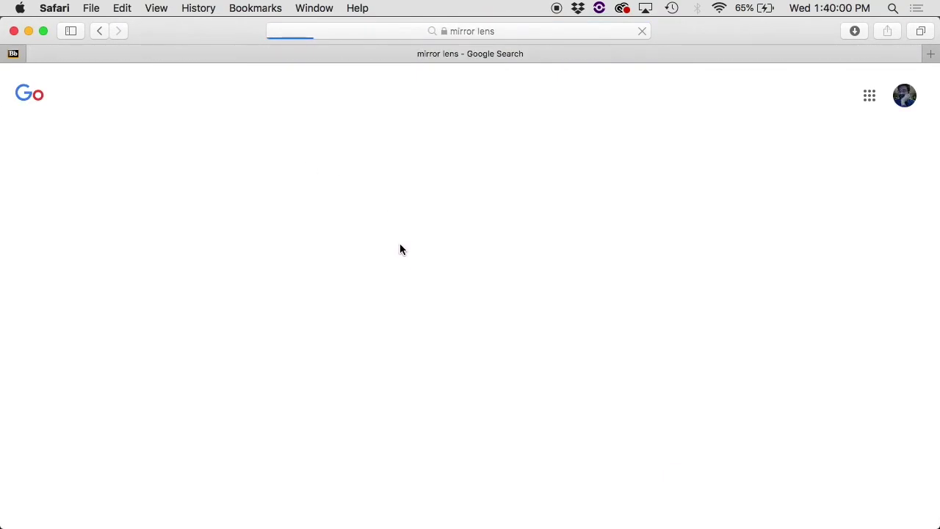
scroll(401, 269, down, 2)
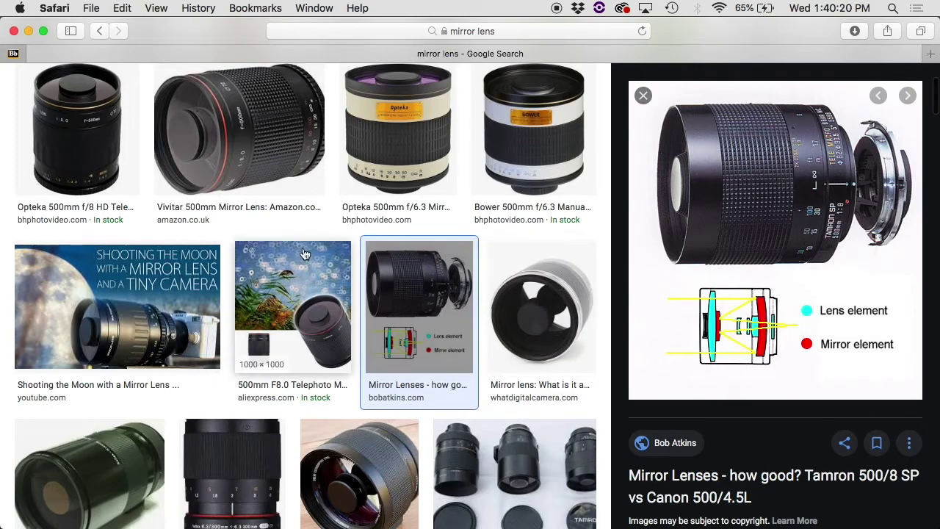
click(293, 307)
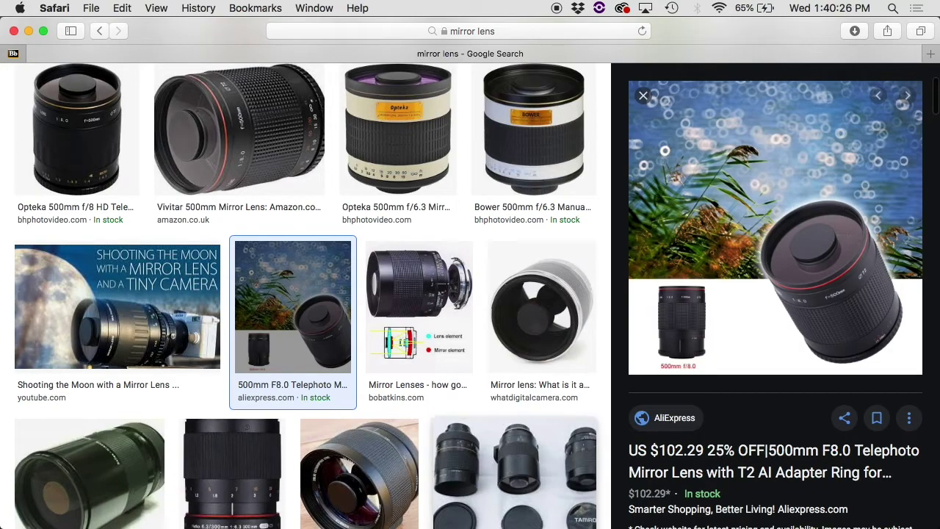
Switch back to Photoshop and examine the ring-shaped blur along the Ferris wheel's rim and the surrounding lights
mouse_move(422, 517)
click(122, 513)
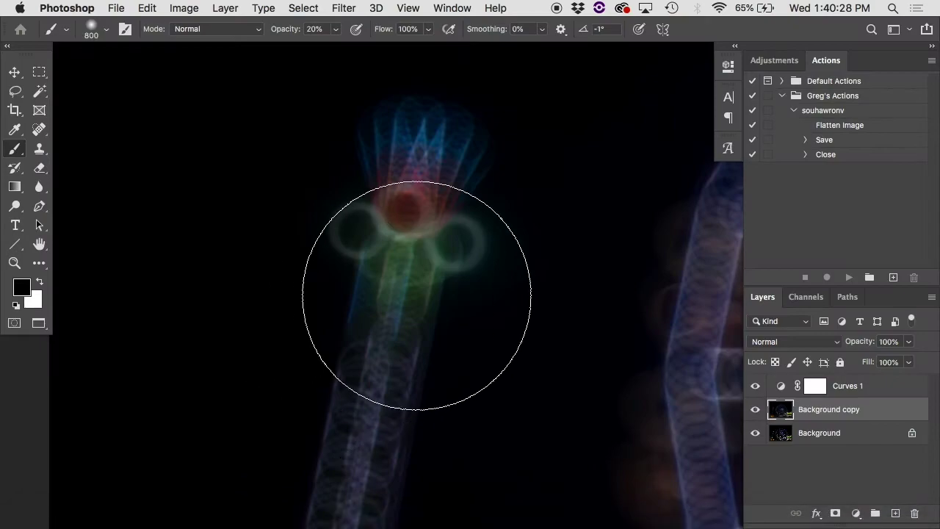
scroll(487, 295, right, 8)
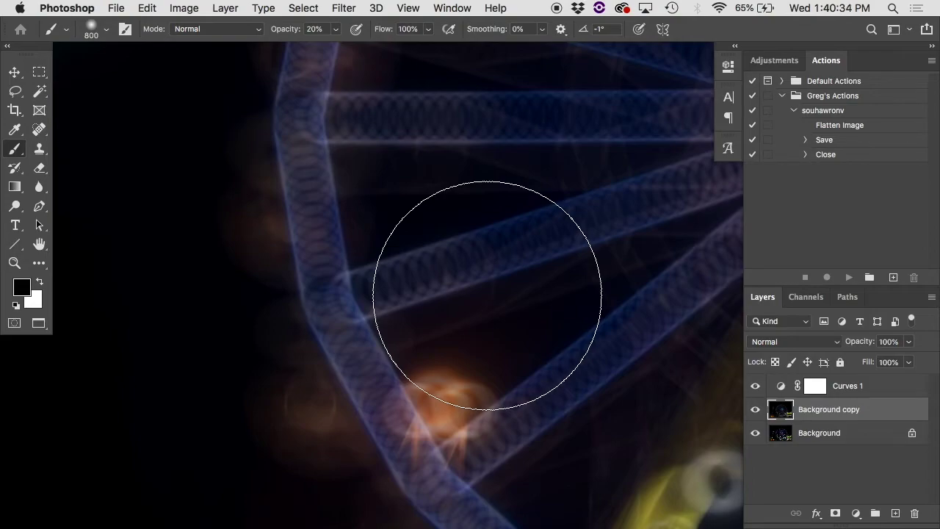
scroll(361, 340, down, 10)
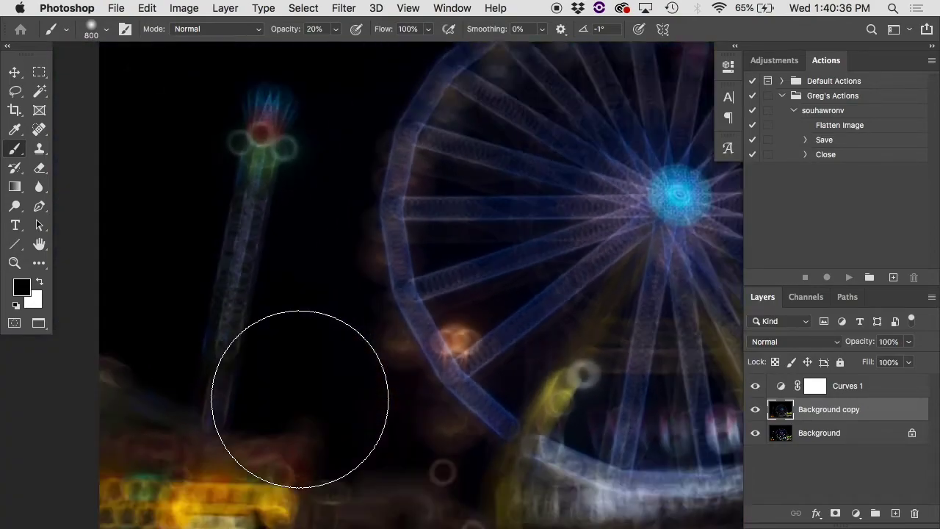
scroll(300, 399, right, 3)
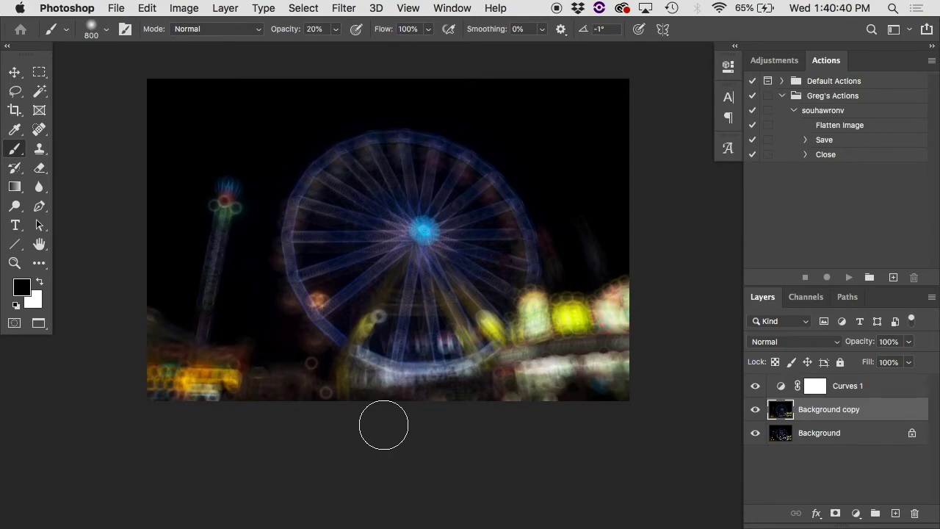
Compare the Ferris wheel's spokes and hub up close with the Background copy layer hidden and shown
scroll(380, 222, up, 5)
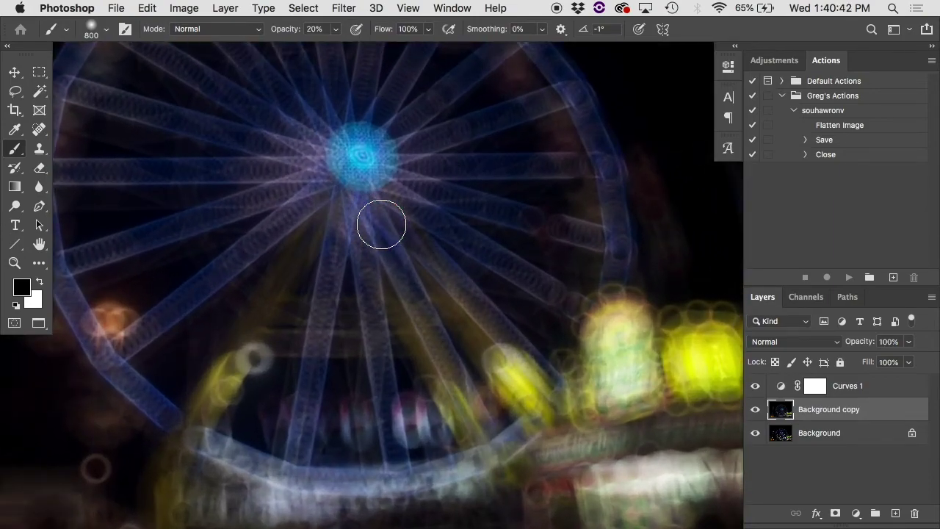
scroll(381, 224, up, 4)
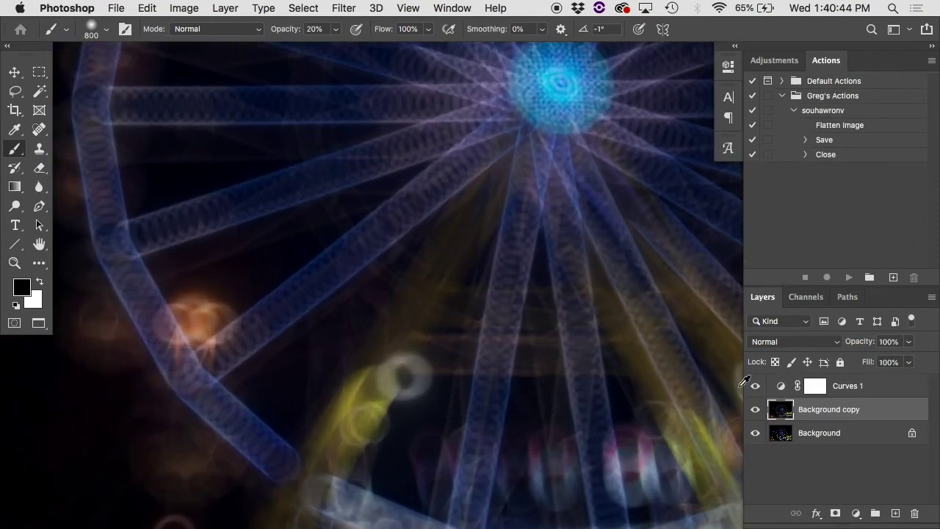
click(755, 411)
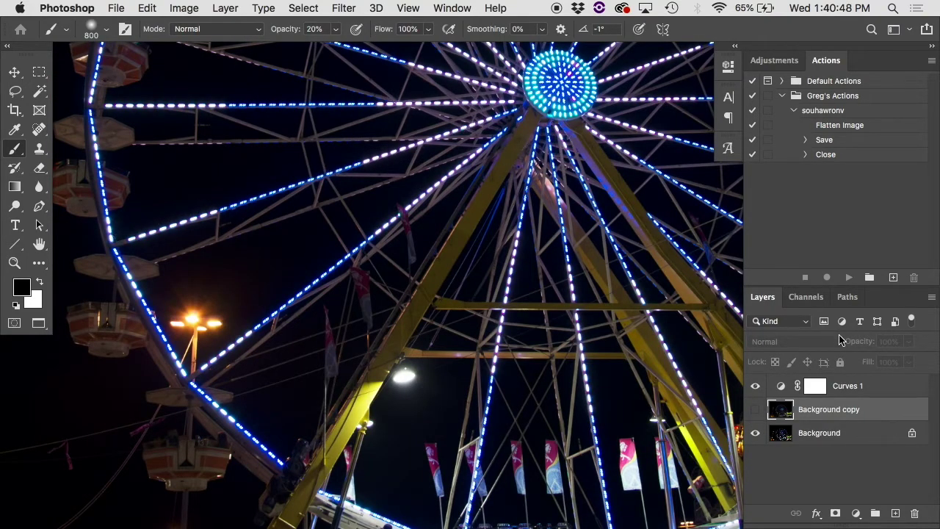
click(756, 410)
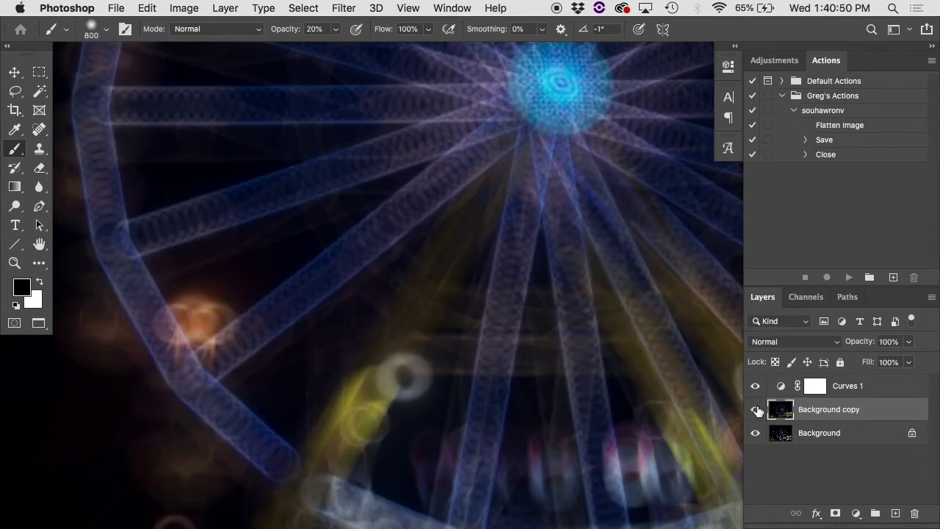
Examine the ring-shaped blur along the Ferris wheel's spokes and hub and around the small lights below the wheel
scroll(174, 234, up, 2)
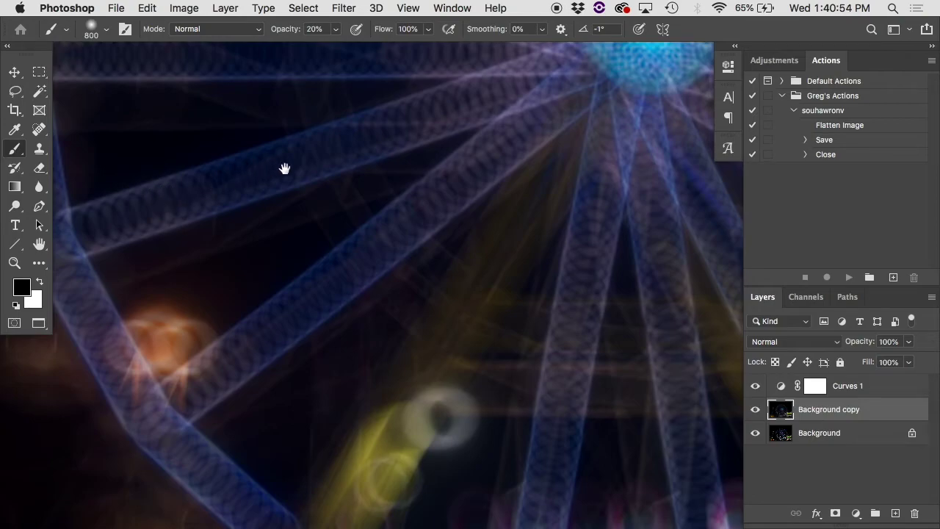
scroll(453, 142, up, 2)
scroll(453, 143, right, 2)
scroll(458, 139, right, 2)
scroll(458, 138, up, 1)
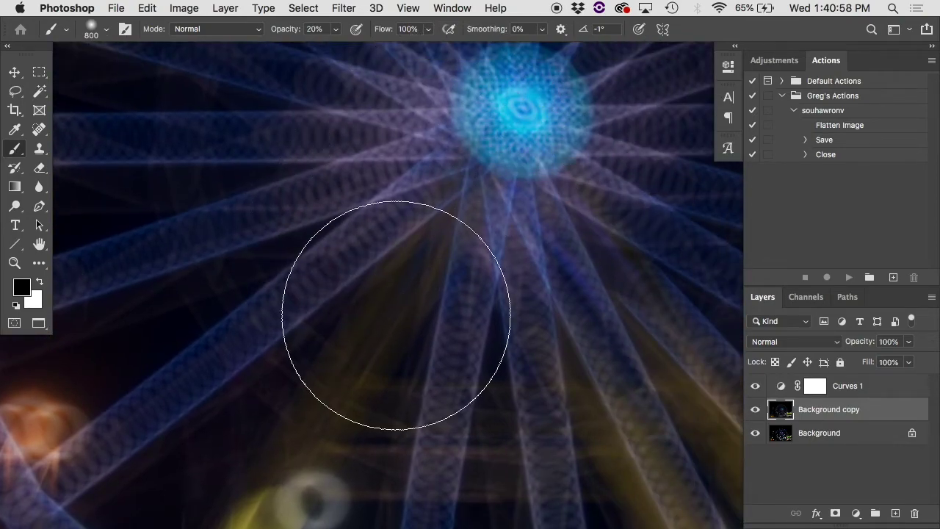
scroll(367, 338, down, 4)
scroll(368, 338, left, 5)
scroll(424, 351, down, 2)
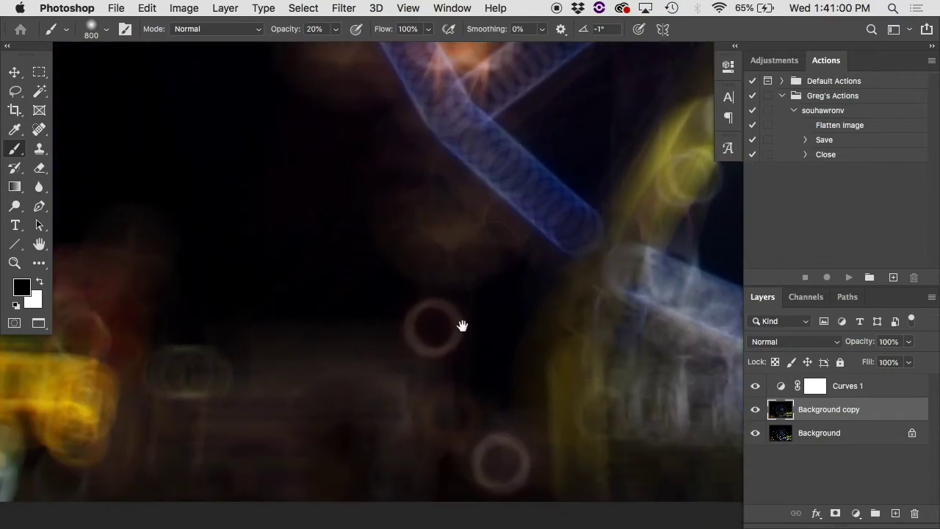
alt+super+click(471, 385)
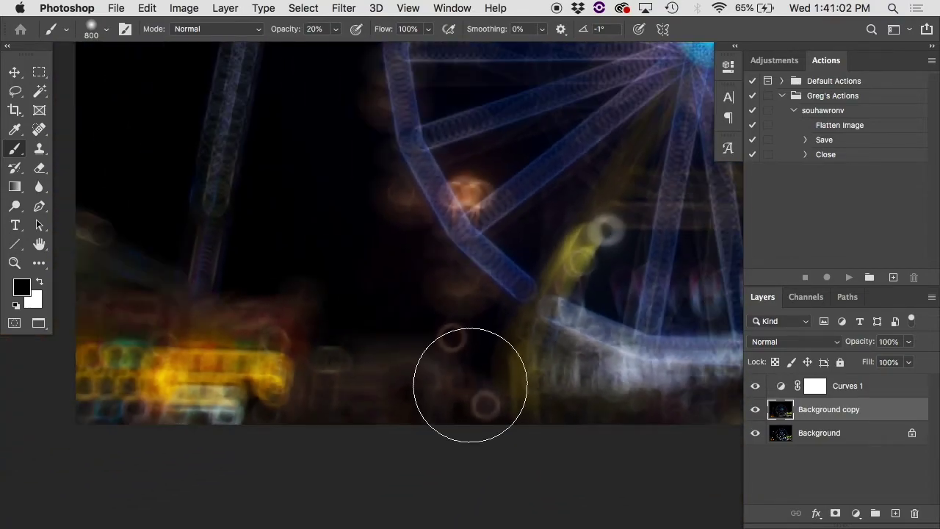
Close MirrorLensBokeh.psd without saving its changes
key(super+w)
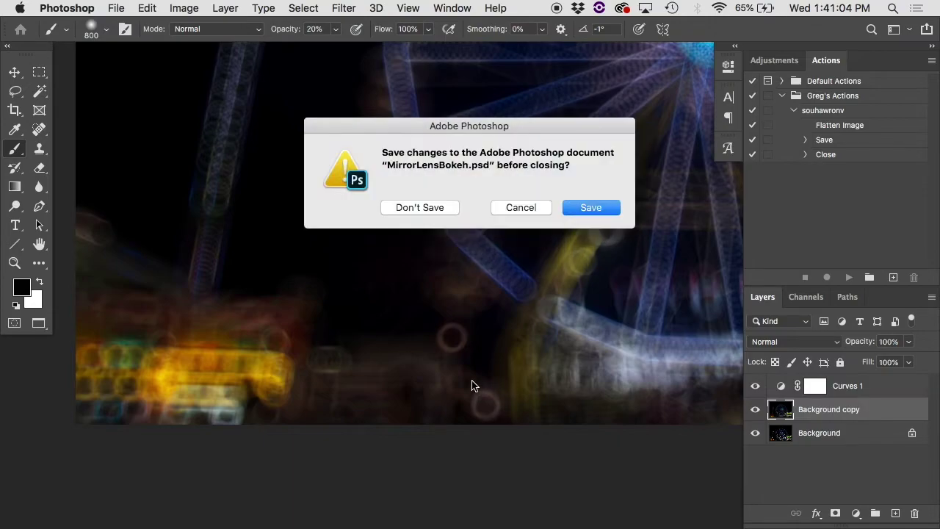
key(super+d)
scroll(575, 315, down, 5)
scroll(575, 315, right, 5)
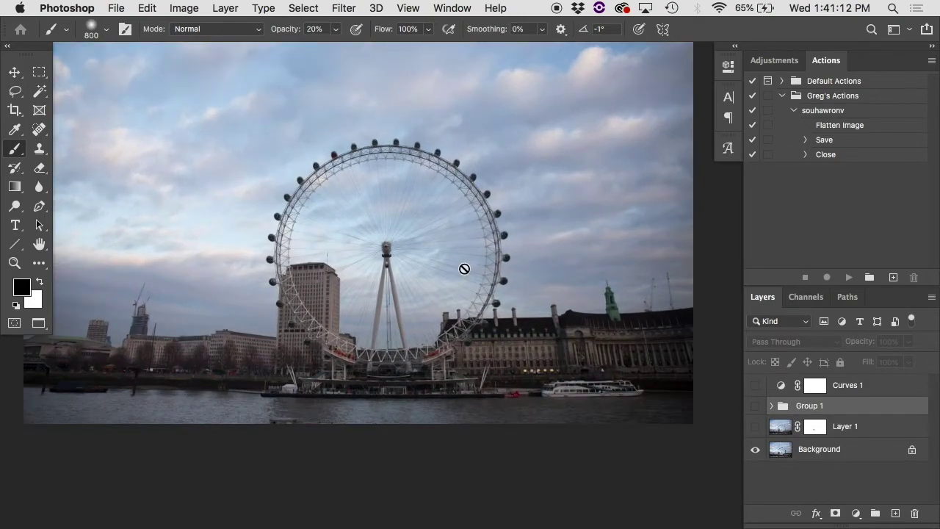
click(518, 266)
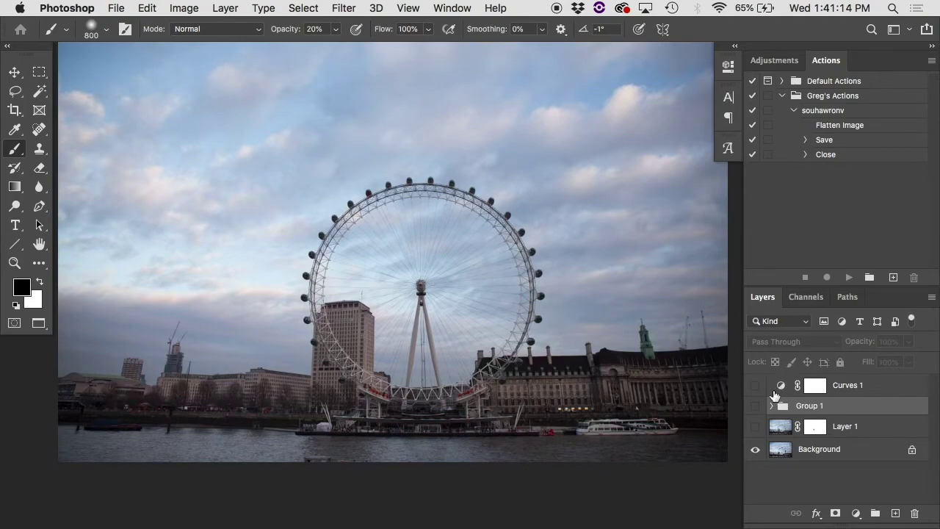
Compare the daytime Ferris wheel with Layer 1 shown and Group 1 shown and hidden, and close the document without saving
click(755, 426)
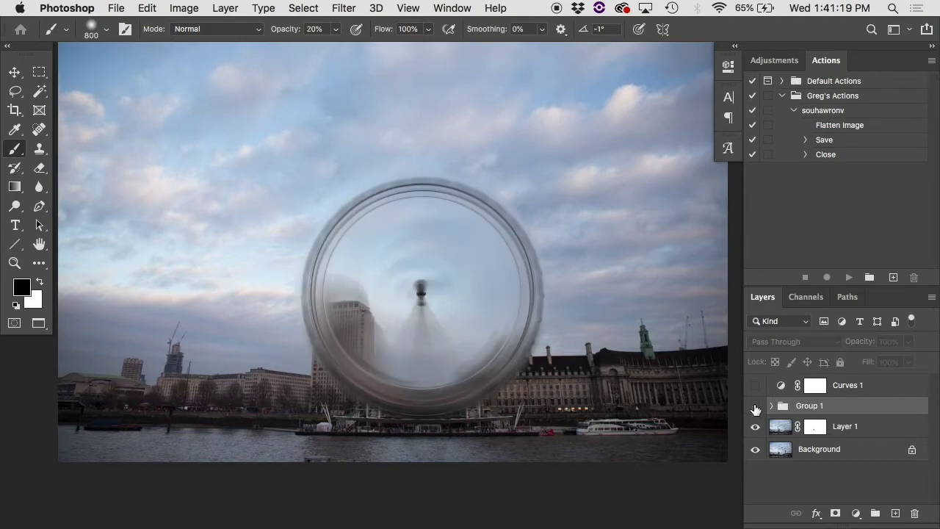
click(756, 406)
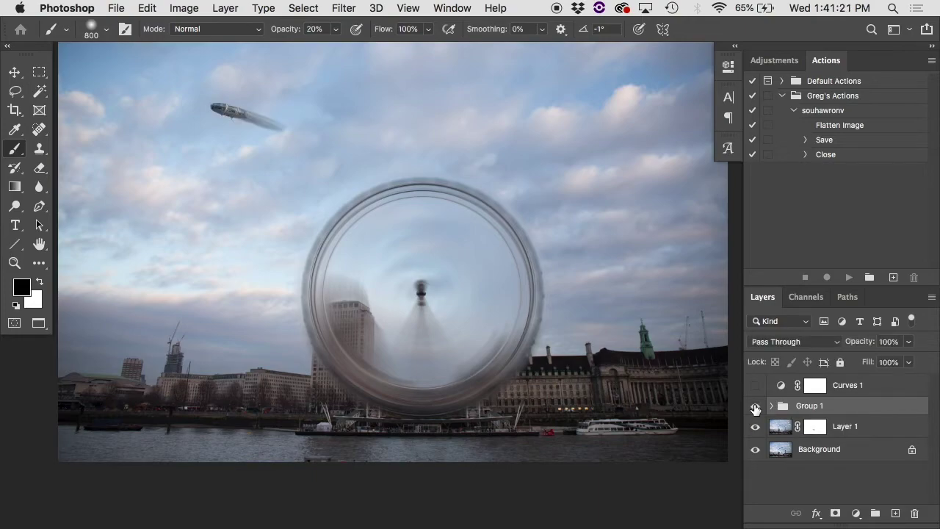
click(756, 408)
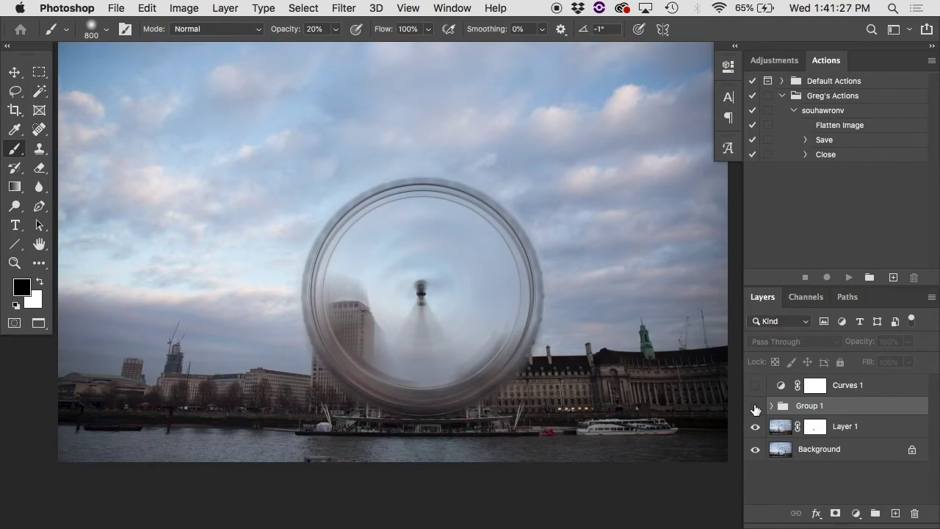
click(756, 407)
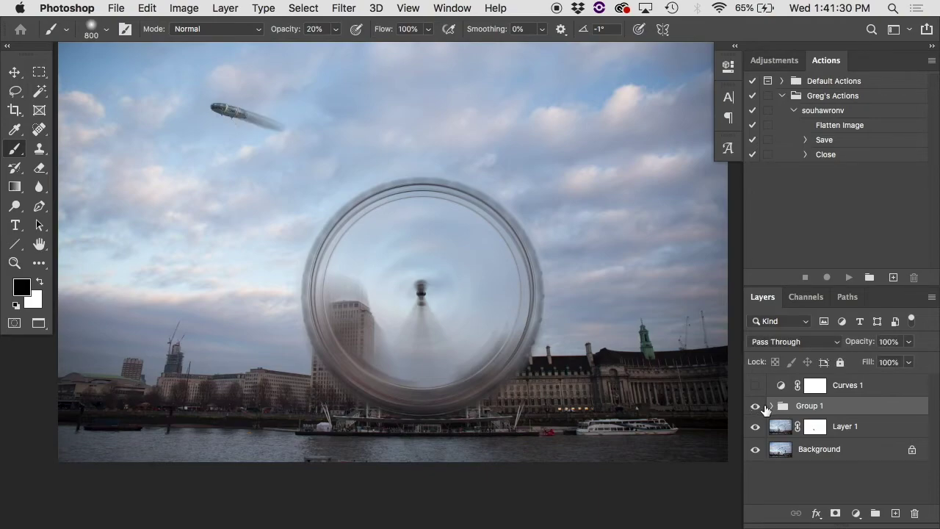
click(757, 408)
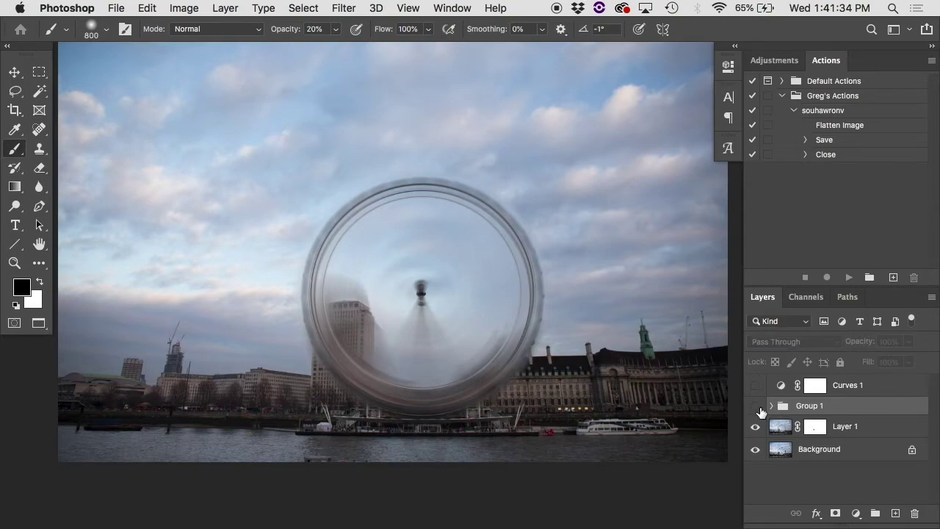
key(super+w)
click(414, 209)
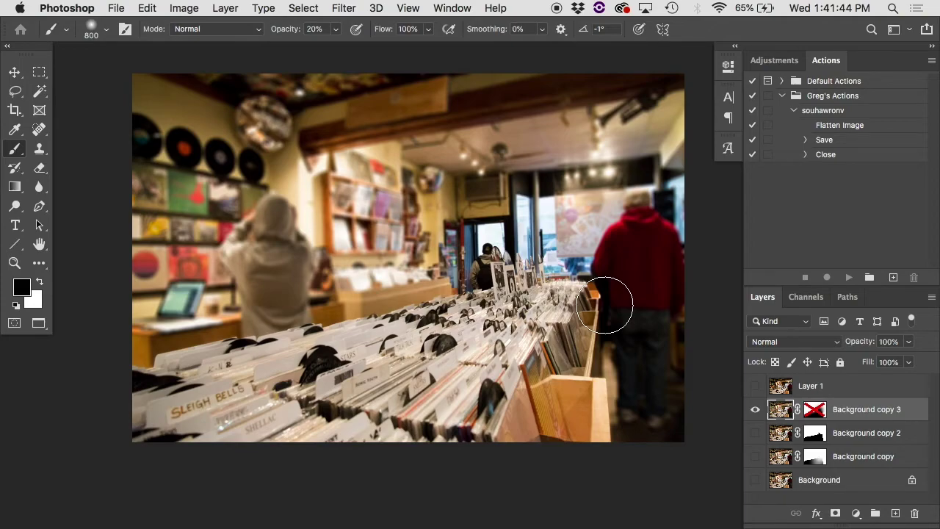
Compare the record store's Background layer on its own with the blurred version, inspecting the convex mirror up close
alt+click(755, 480)
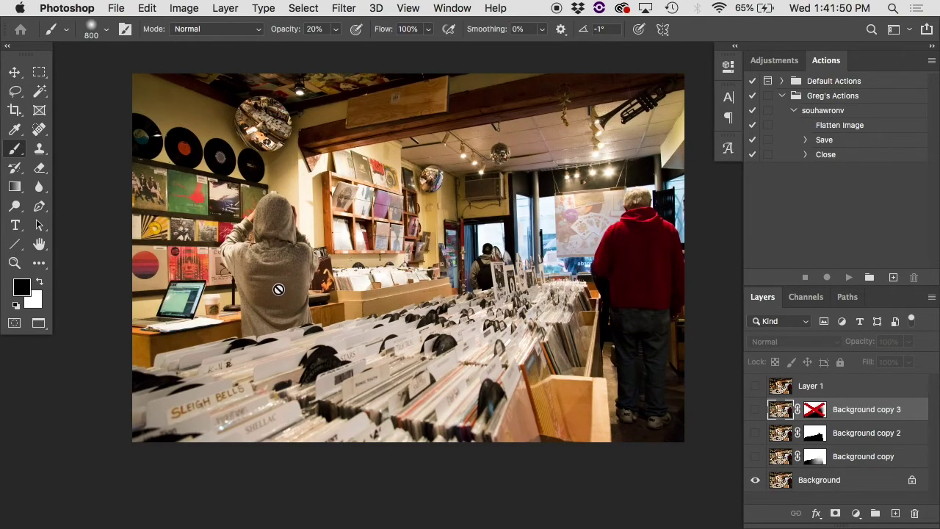
scroll(259, 151, up, 5)
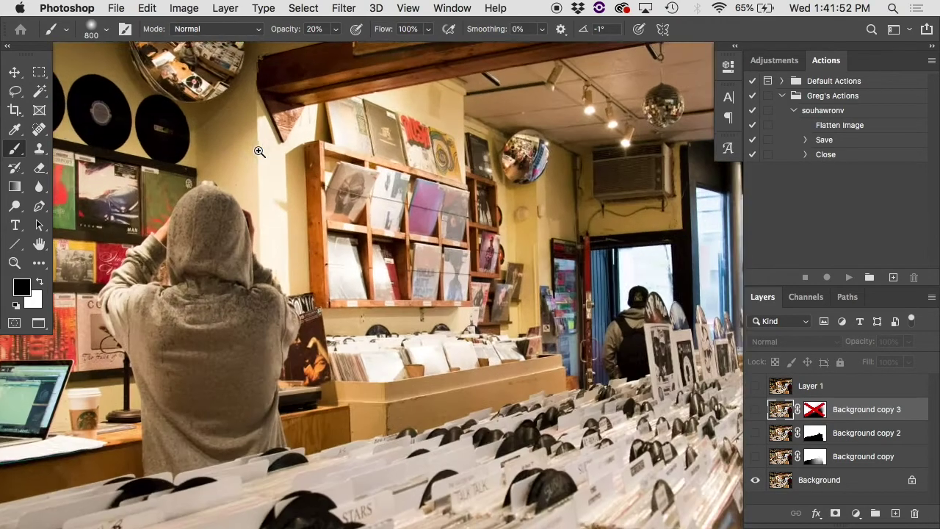
scroll(259, 151, up, 10)
scroll(259, 151, left, 8)
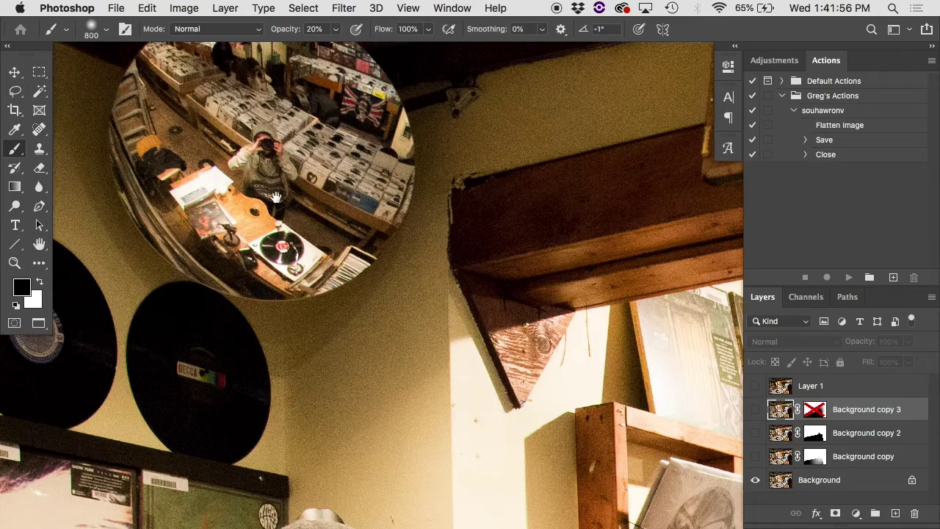
scroll(291, 241, down, 2)
scroll(291, 240, down, 5)
scroll(296, 191, up, 8)
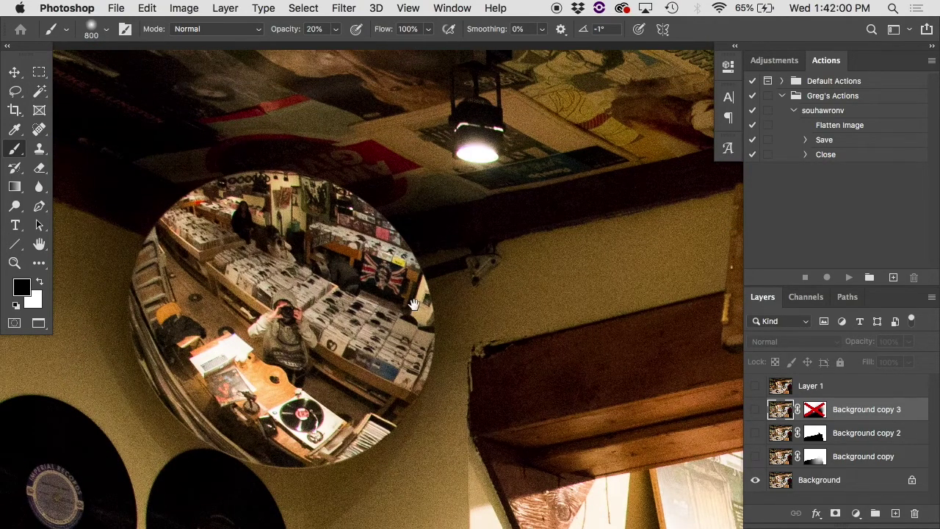
scroll(457, 364, down, 4)
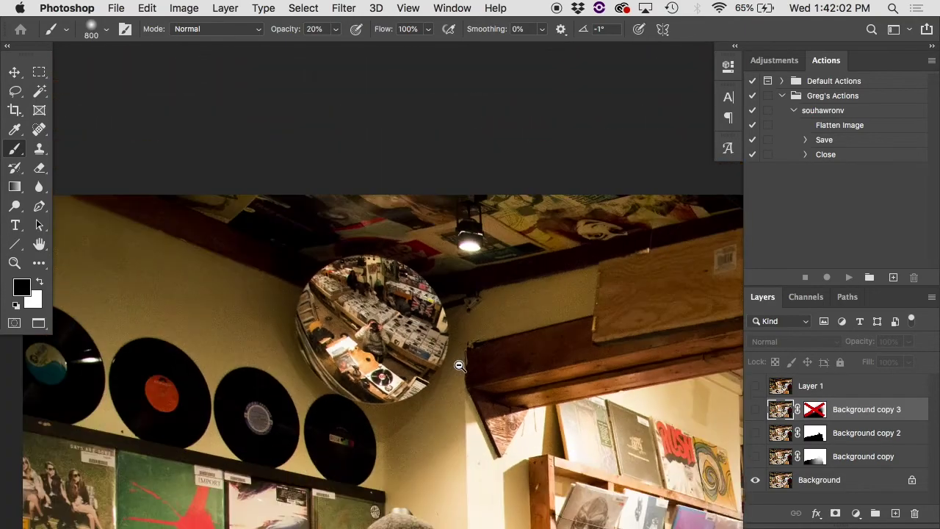
key(super+0)
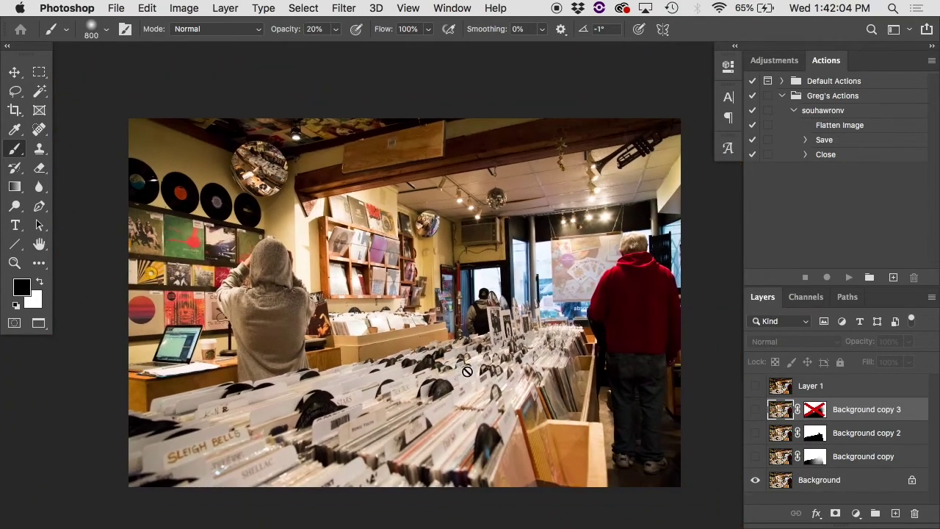
alt+click(757, 480)
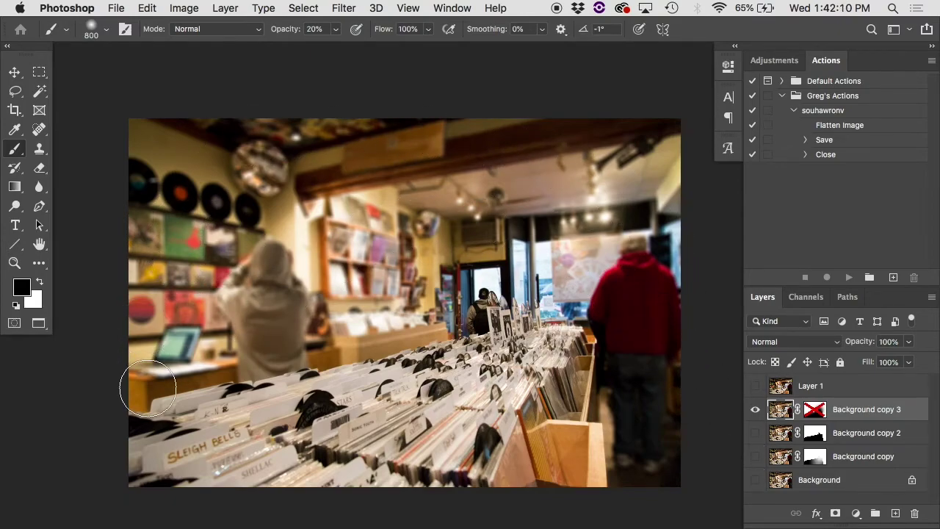
Close LensBlurred.psd without saving its changes
mouse_move(148, 387)
mouse_down()
mouse_move(392, 369)
mouse_move(323, 436)
mouse_move(182, 456)
mouse_move(212, 458)
mouse_move(432, 401)
mouse_move(495, 346)
mouse_move(492, 284)
mouse_move(485, 307)
mouse_move(495, 390)
mouse_up()
key(super+w)
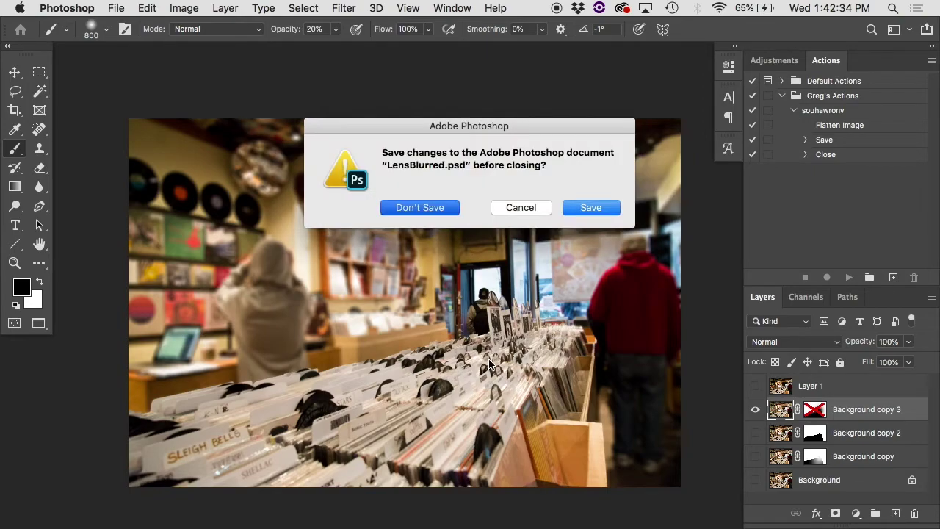
key(super+d)
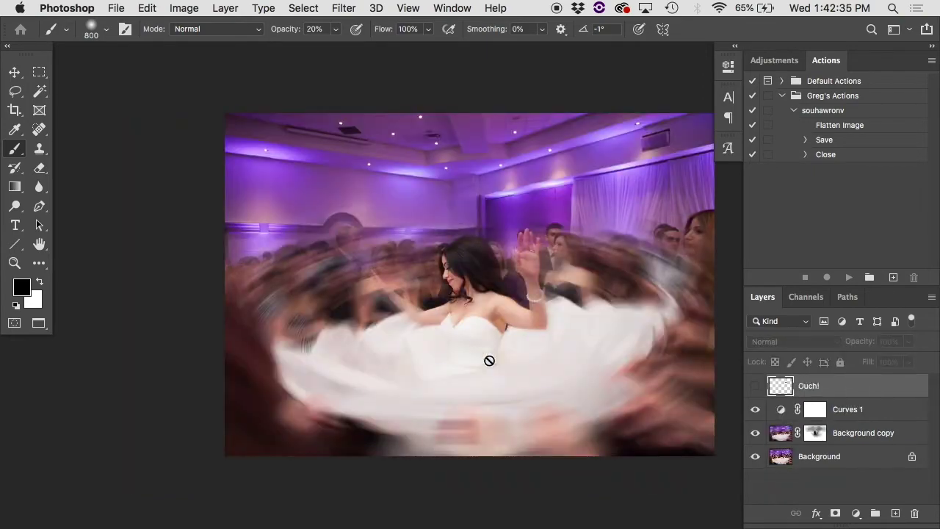
Compare the wedding dance's Background layer with the blurred version, show the Ouch! layer, and close the document without saving
alt+click(756, 457)
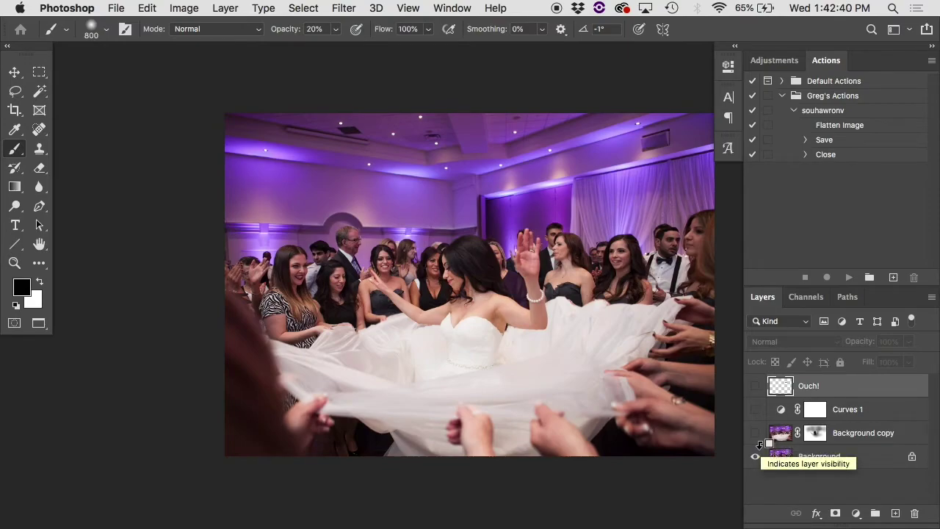
alt+click(757, 456)
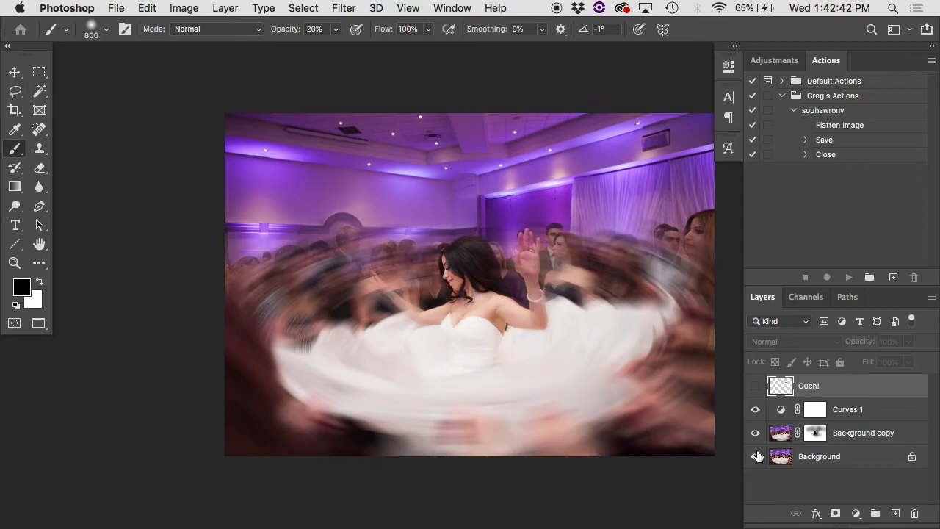
click(756, 387)
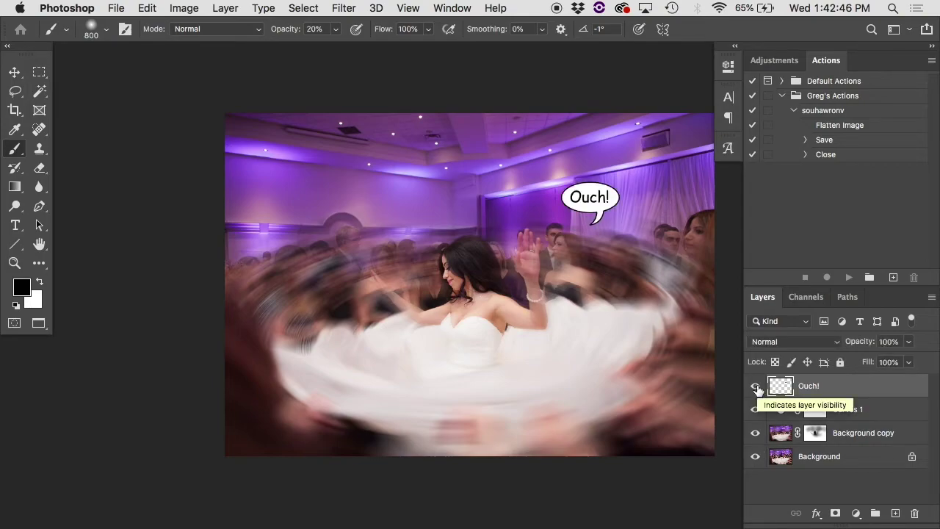
key(super+w)
key(super+d)
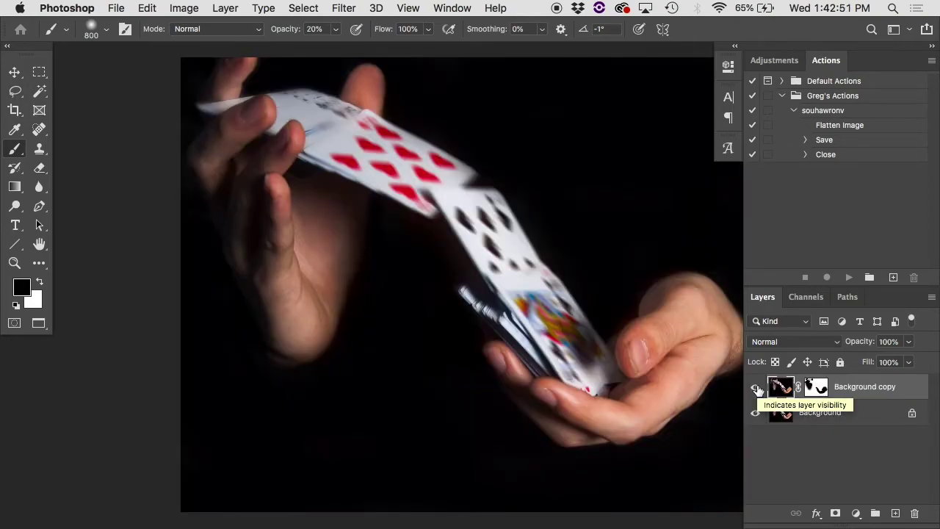
Compare the falling playing cards with the Background copy layer hidden and shown, and close the document without saving
click(757, 389)
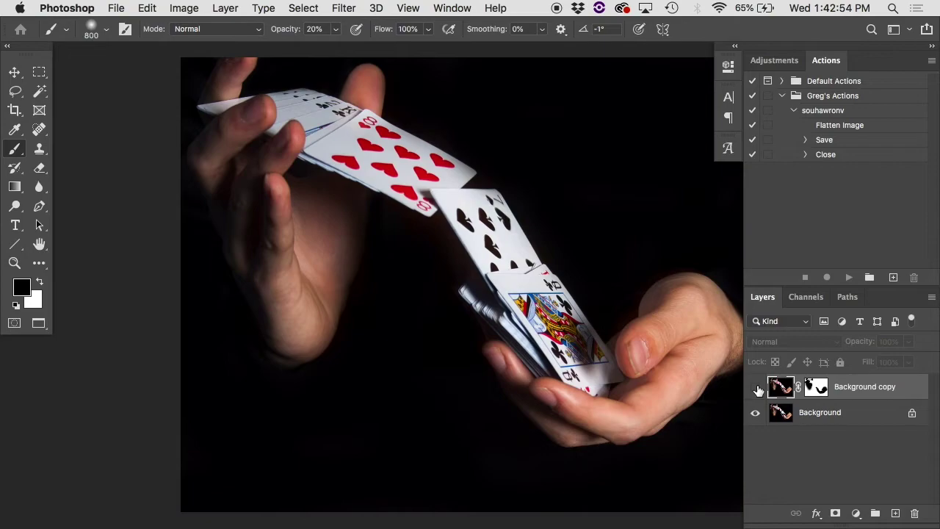
click(757, 388)
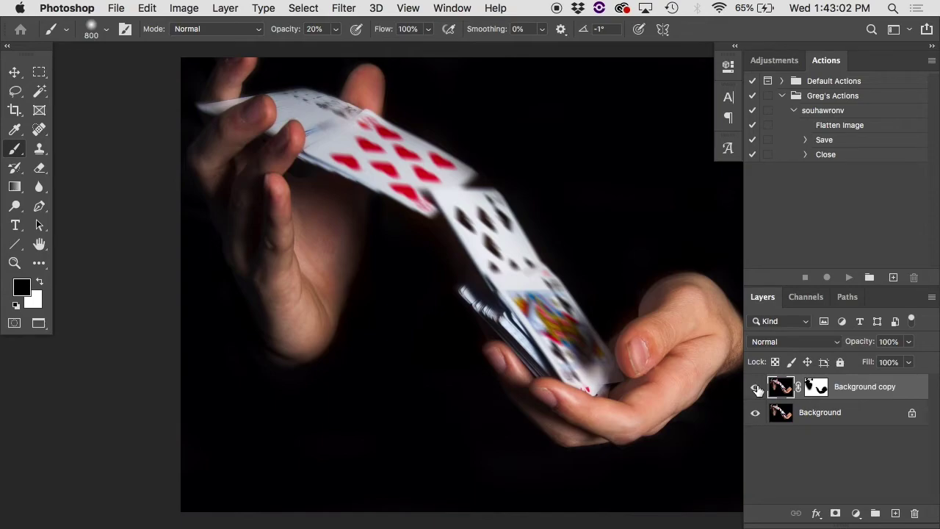
key(super+w)
click(441, 212)
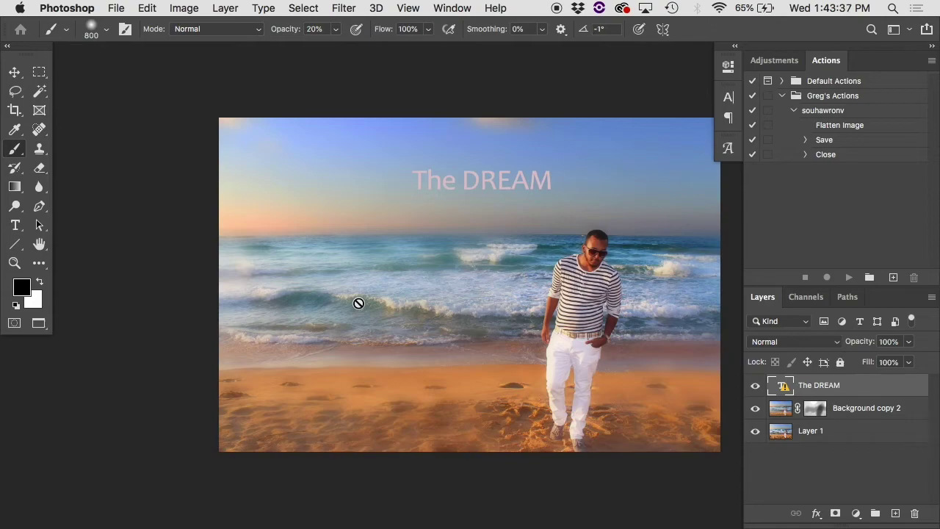
Compare the beach photo with the Background copy 2 layer hidden and shown, and with its layer mask disabled and enabled
click(755, 409)
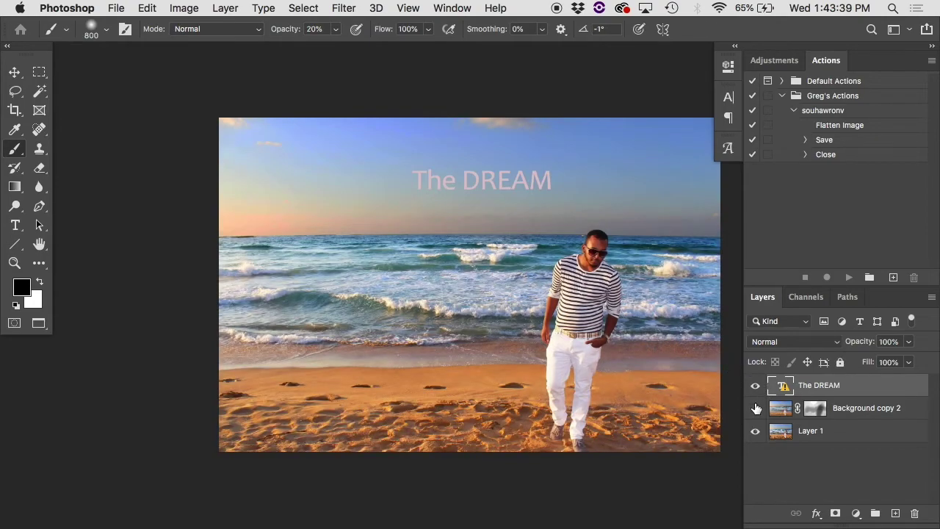
click(756, 409)
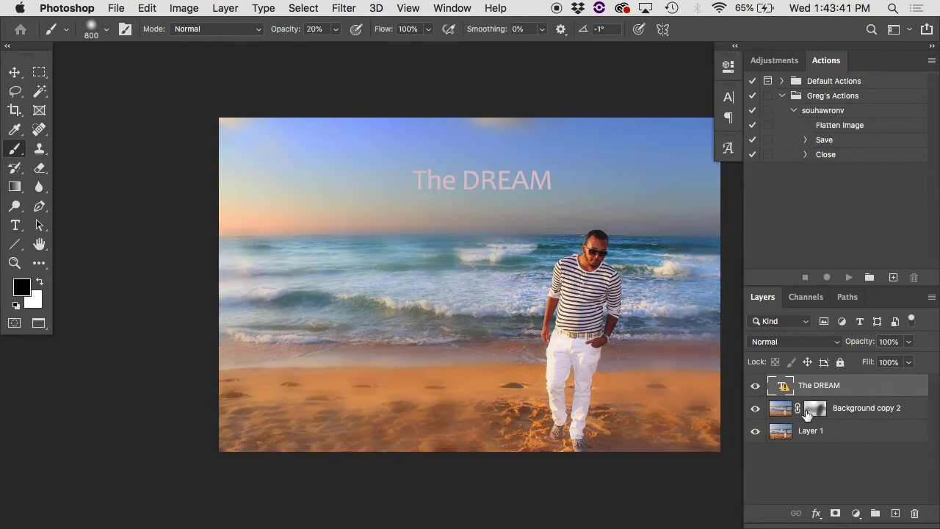
shift+click(811, 411)
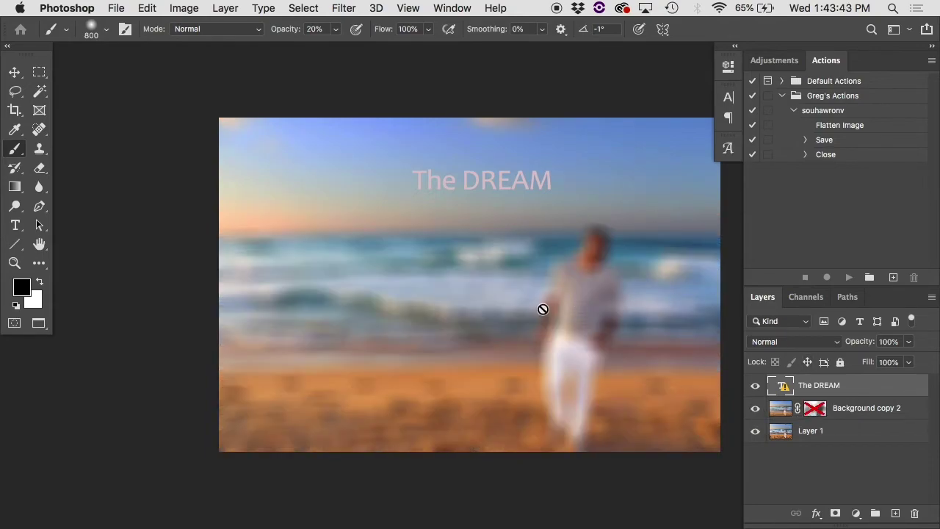
shift+click(819, 412)
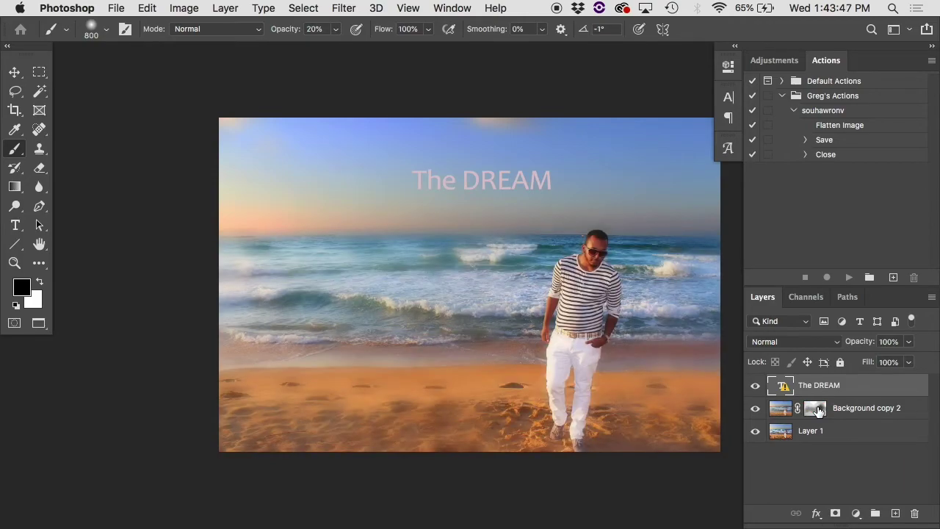
Hide the The DREAM and Background copy 2 layers and duplicate Layer 1
drag(755, 385, 755, 408)
click(771, 435)
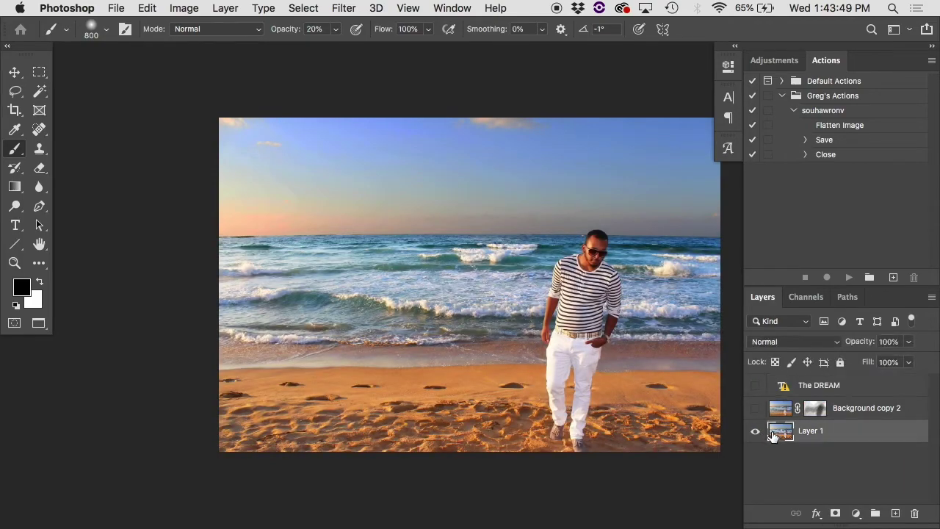
key(super+j)
Apply a Gaussian Blur with a 34.6 pixel radius to Layer 1 copy and lower the layer's opacity to about 38%
click(344, 8)
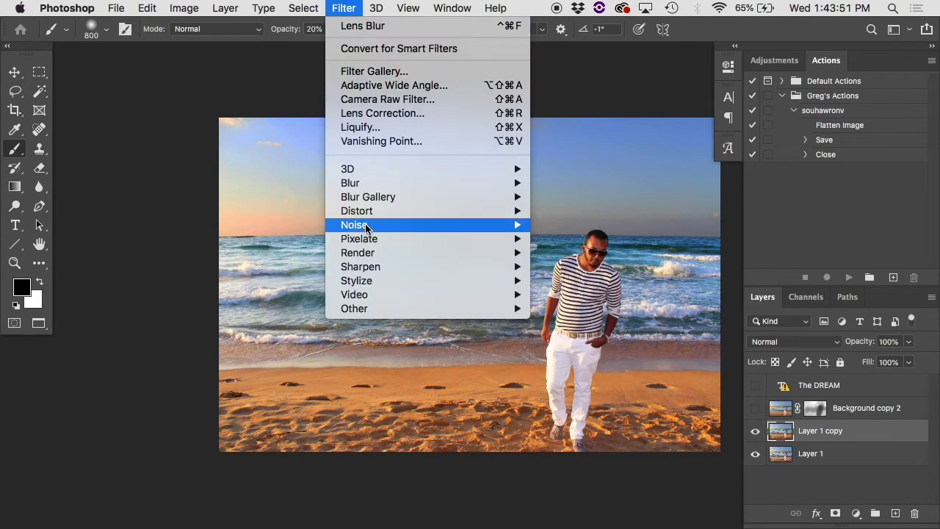
mouse_move(398, 183)
click(564, 238)
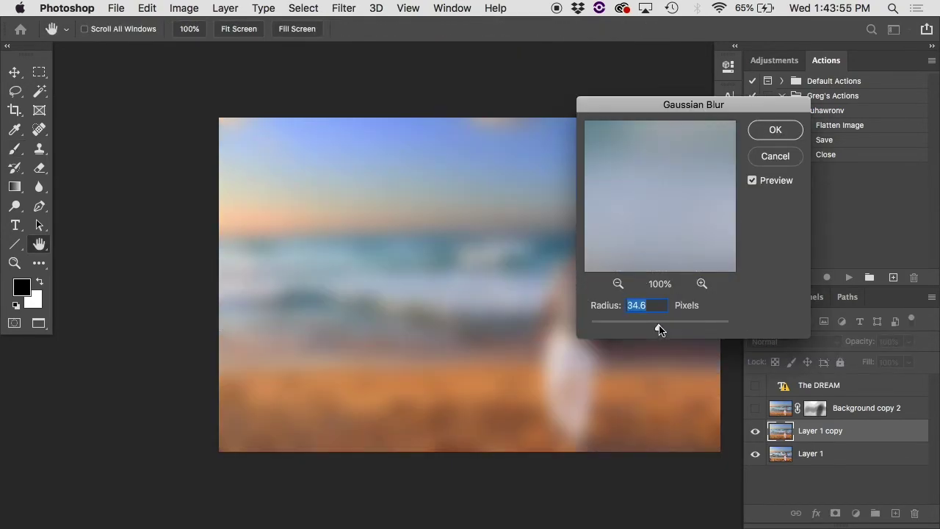
key(Return)
key(b)
drag(867, 346, 827, 346)
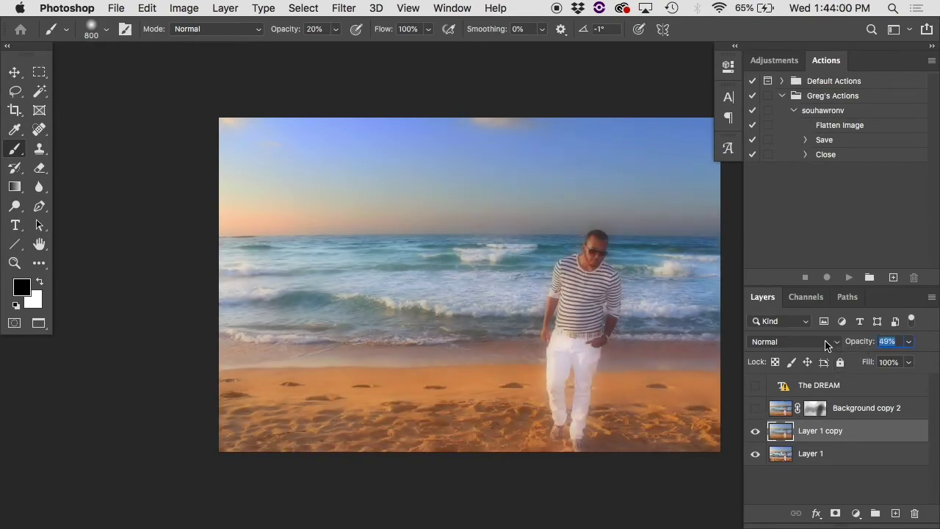
Hide Layer 1 copy, show the Background copy 2 and The DREAM layers, and close the beach document without saving
click(755, 431)
click(755, 431)
click(755, 431)
click(757, 408)
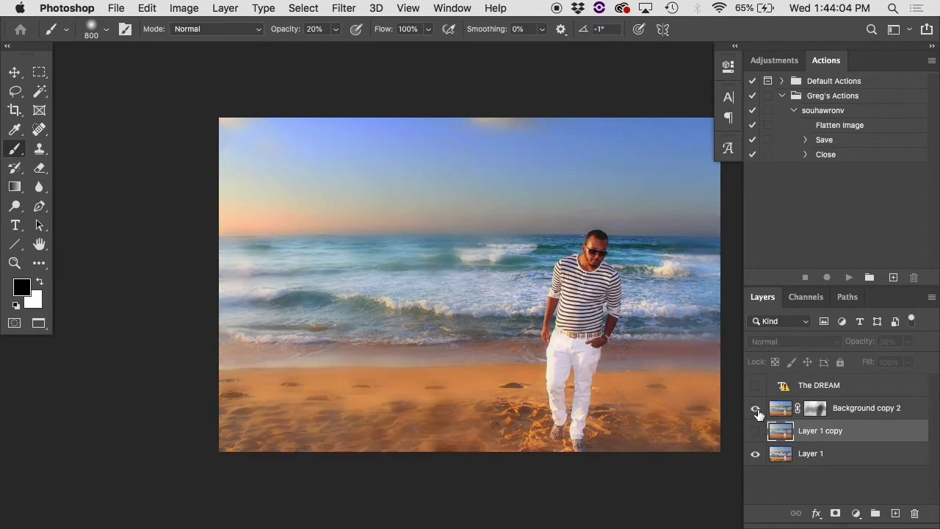
click(756, 387)
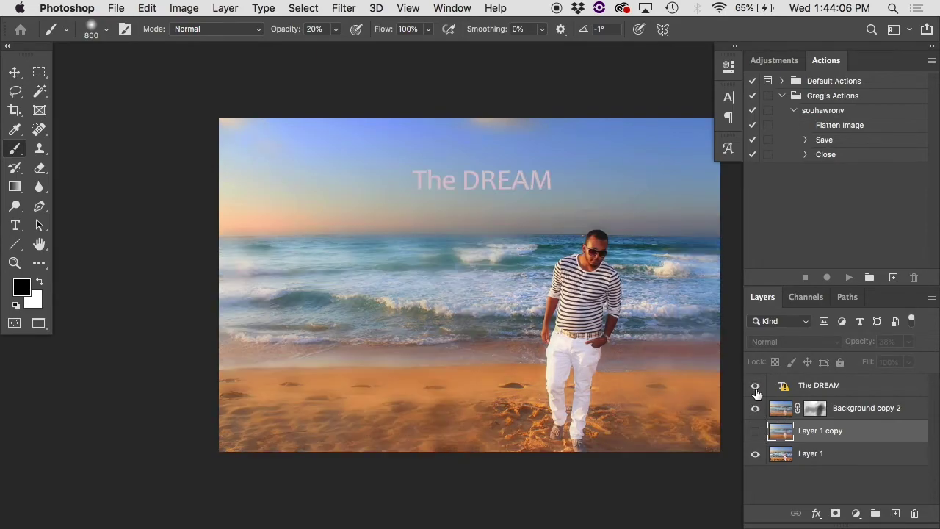
key(super+w)
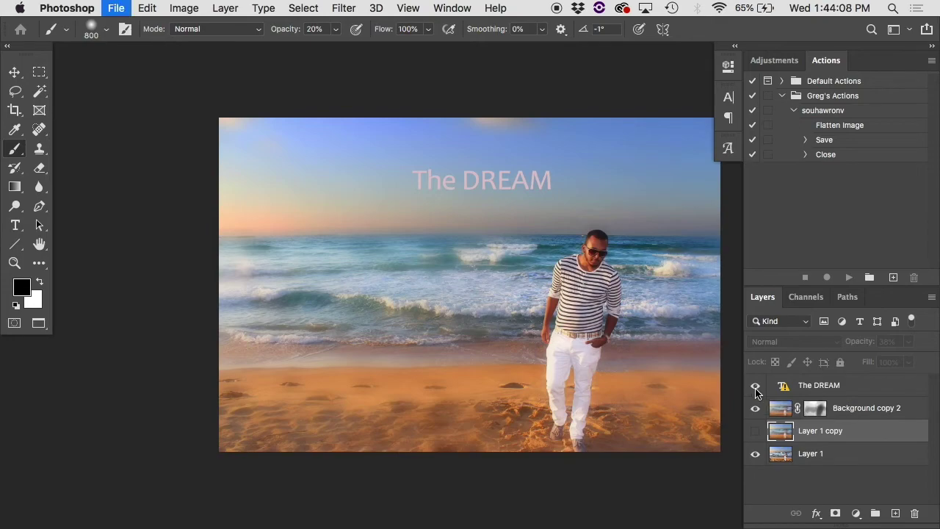
key(super+d)
Compare the night alley photo with Layer 1 copy hidden and shown, view its layer mask, and close the document without saving
click(755, 385)
drag(495, 363, 485, 345)
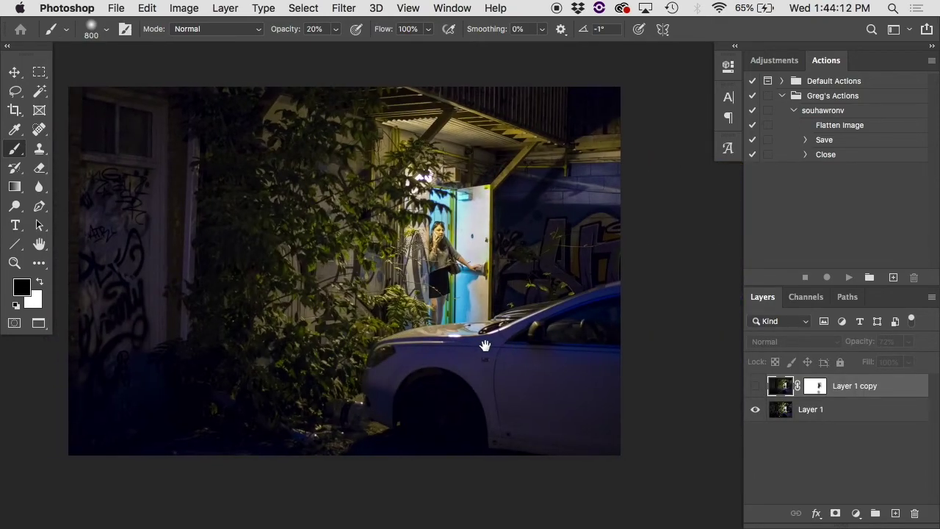
click(756, 387)
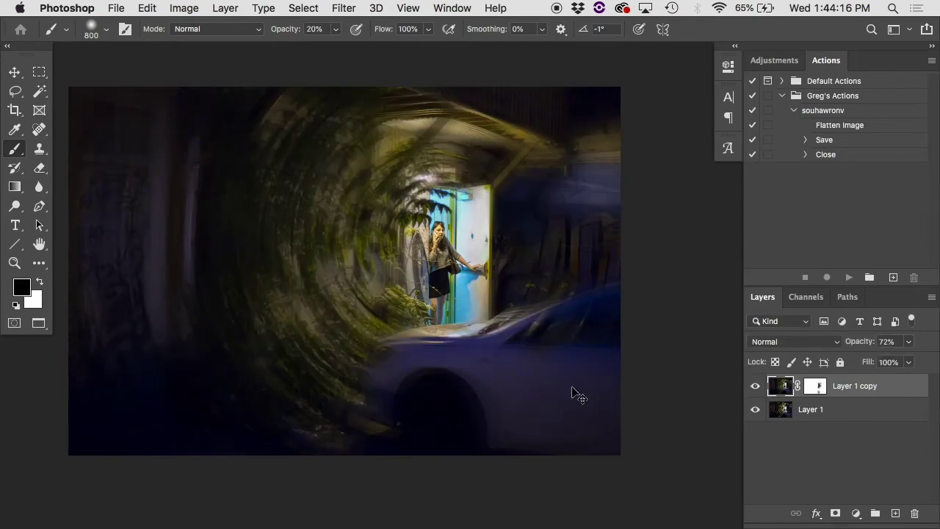
alt+click(817, 389)
alt+click(817, 391)
key(super+w)
key(super+d)
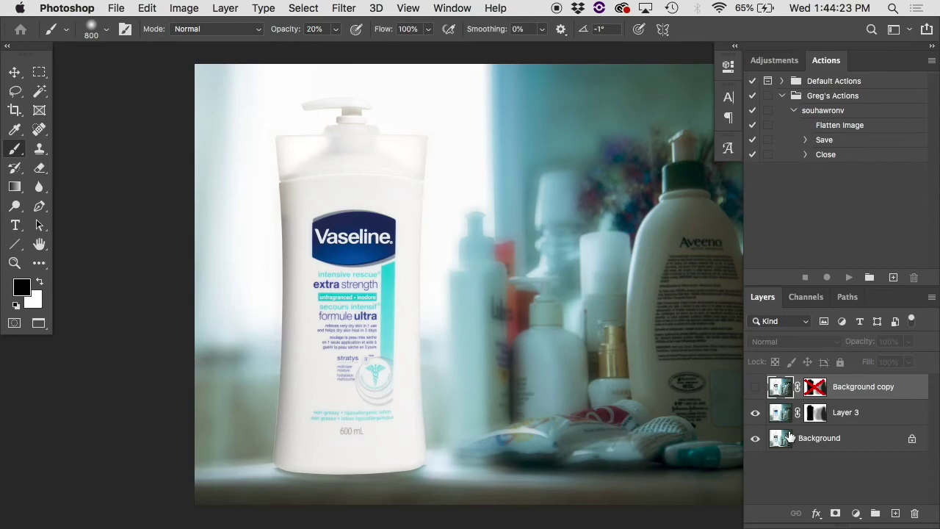
Hide Layer 3 and examine the original background around the Vaseline bottle's edges up close
click(754, 414)
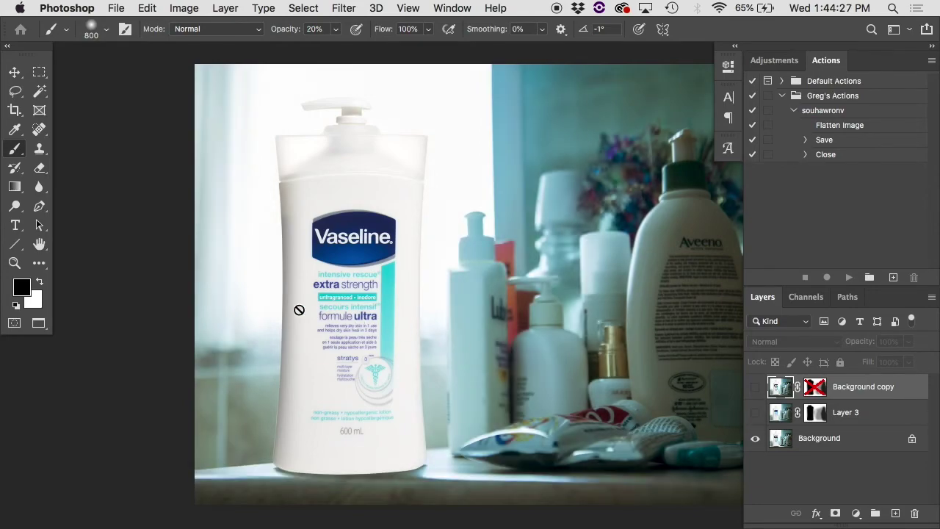
key(super+plus)
key(super+plus)
key(super+plus)
drag(203, 342, 471, 180)
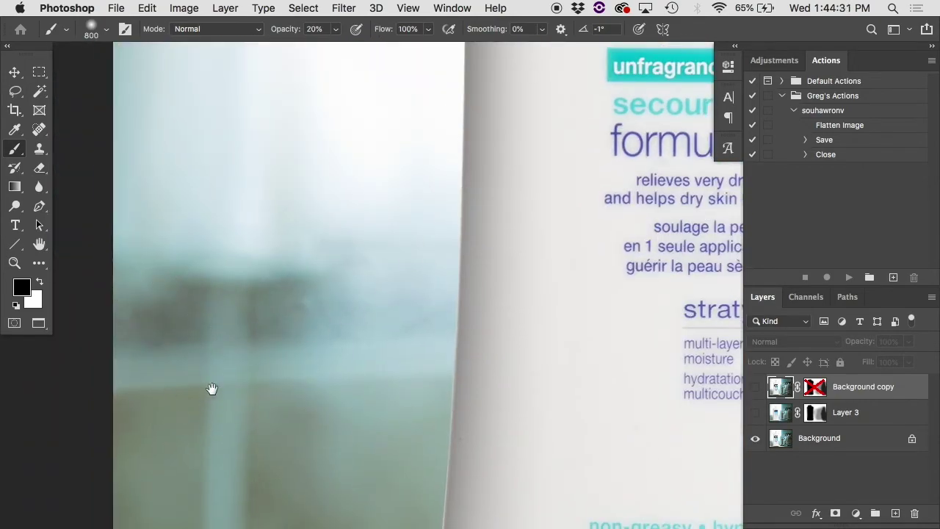
drag(257, 419, 311, 267)
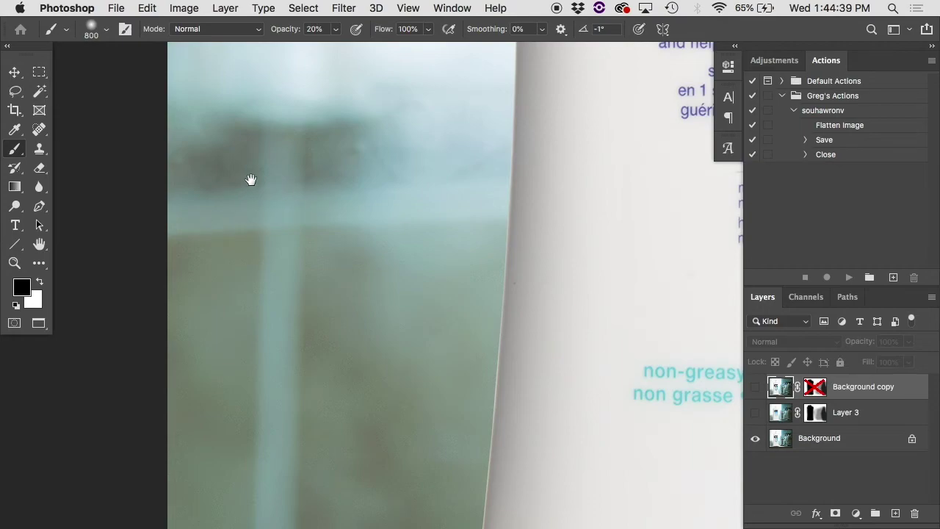
drag(372, 268, 336, 330)
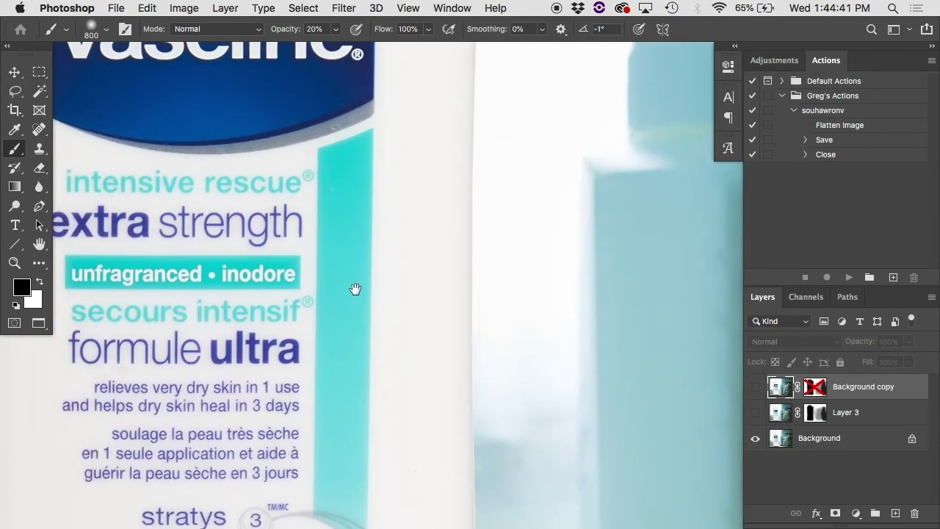
drag(355, 289, 255, 317)
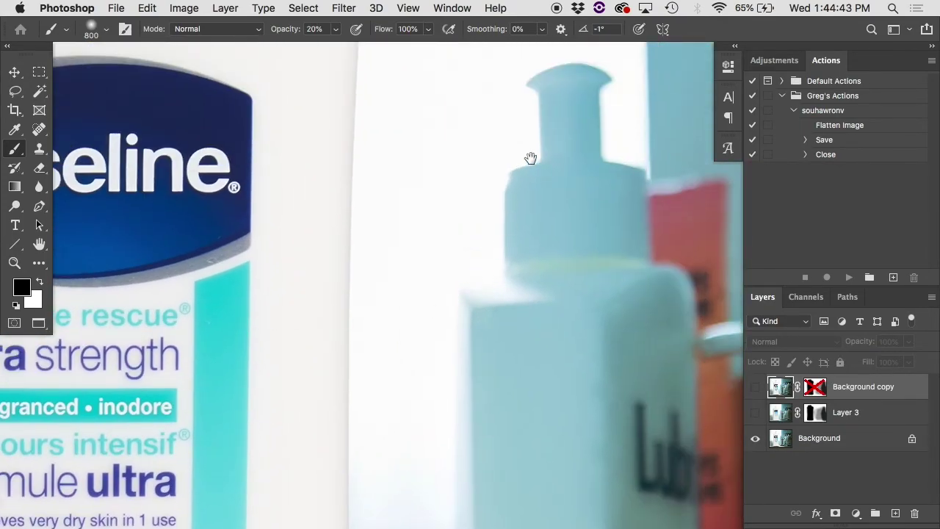
Show Layer 3 and Background copy around the Vaseline bottle, and enable and view Background copy's layer mask
scroll(487, 254, down, 3)
click(756, 413)
scroll(599, 363, down, 1)
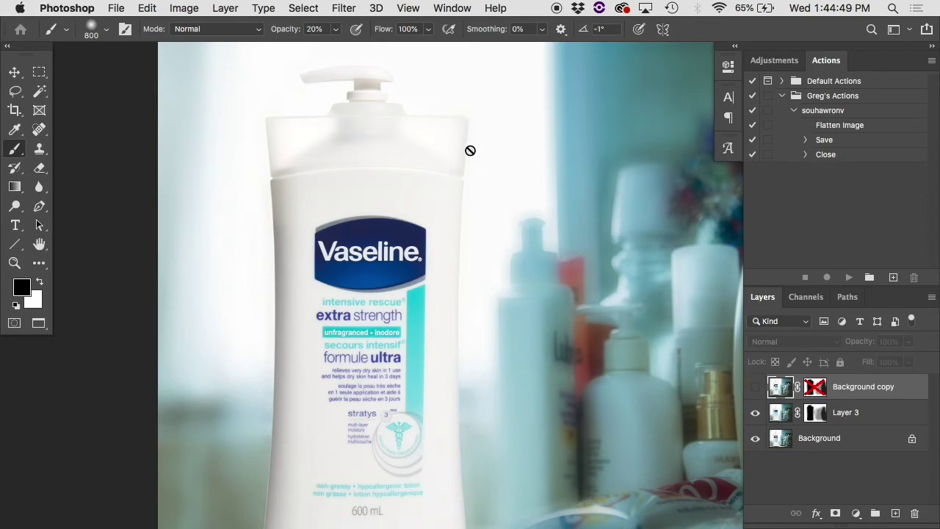
scroll(470, 76, up, 2)
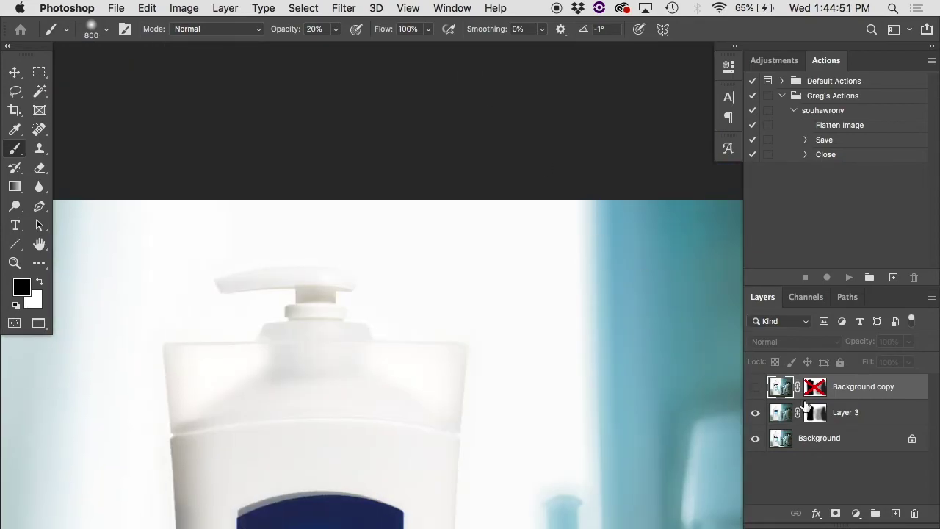
click(756, 387)
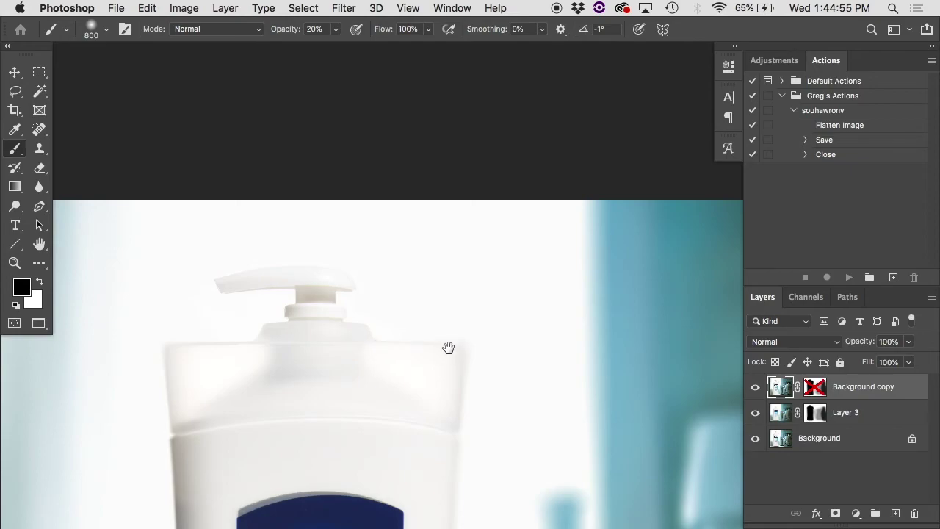
alt+click(818, 389)
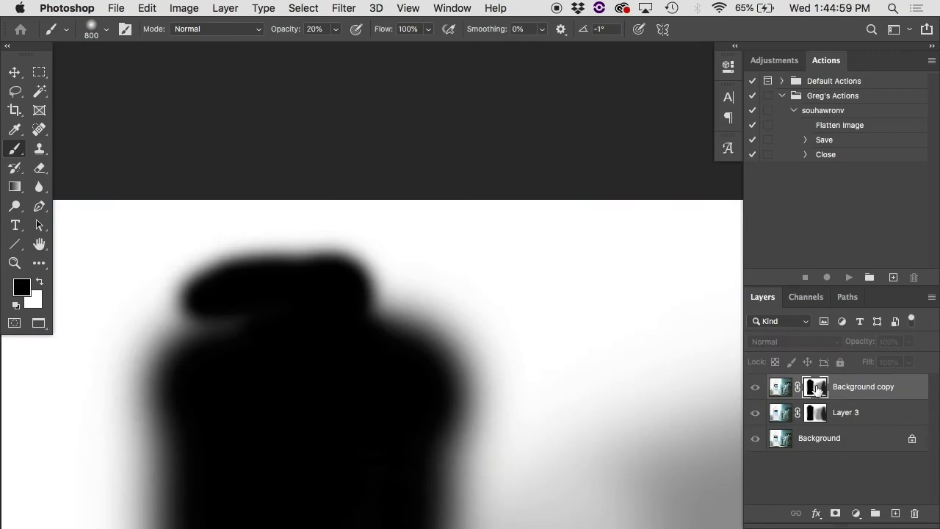
alt+click(817, 390)
Compare the products behind the Vaseline bottle with Background copy hidden and shown, and close the document without saving
key(super+0)
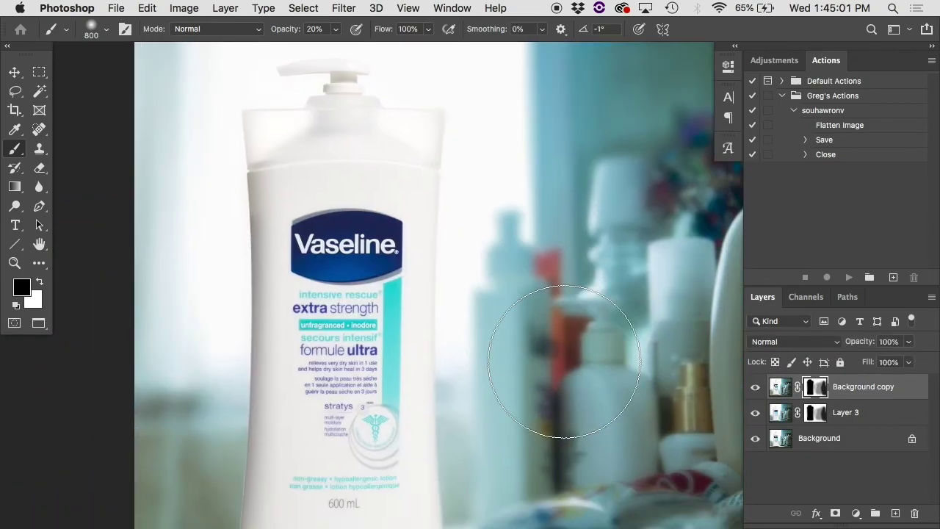
scroll(564, 361, down, 3)
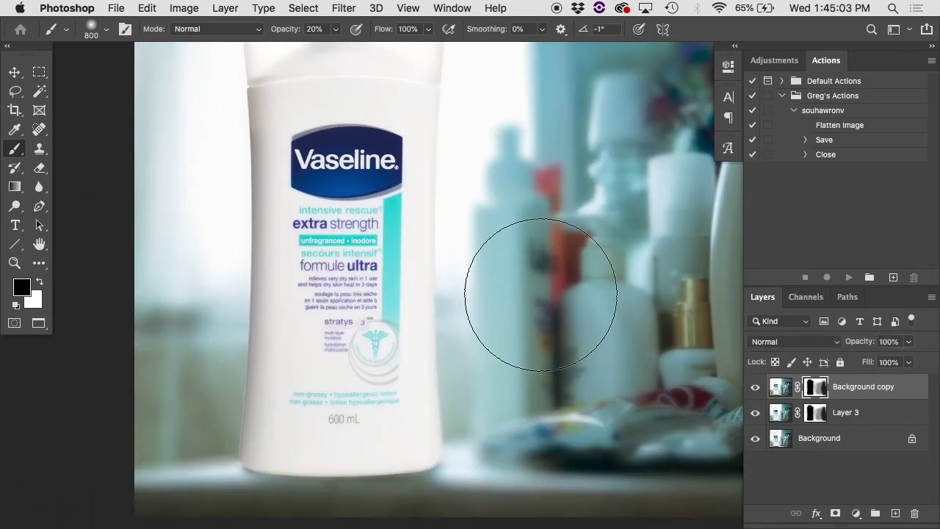
scroll(563, 308, up, 2)
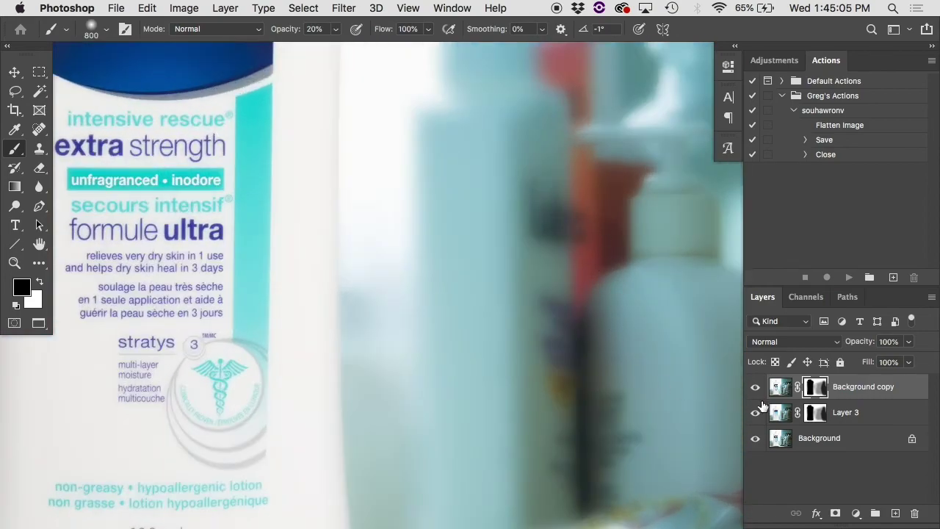
mouse_move(756, 386)
mouse_down()
mouse_move(759, 419)
mouse_move(761, 395)
mouse_up()
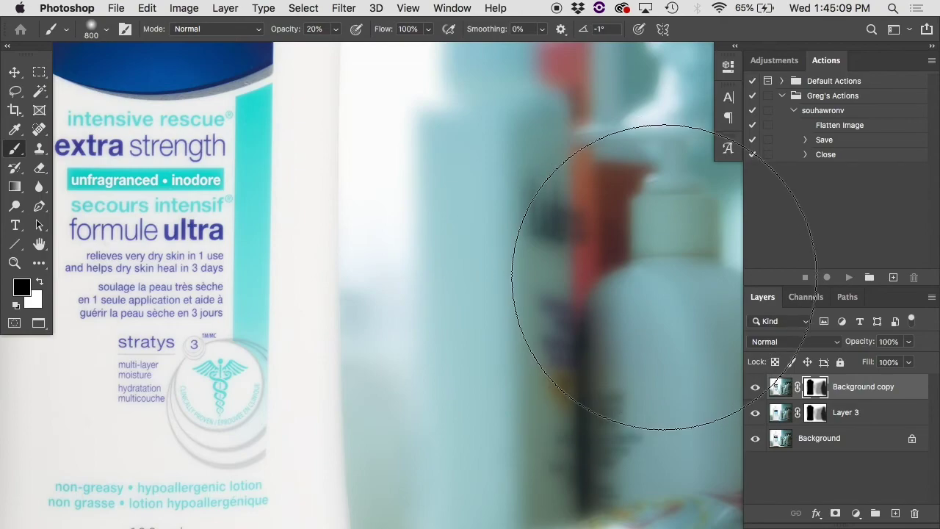
key(space)
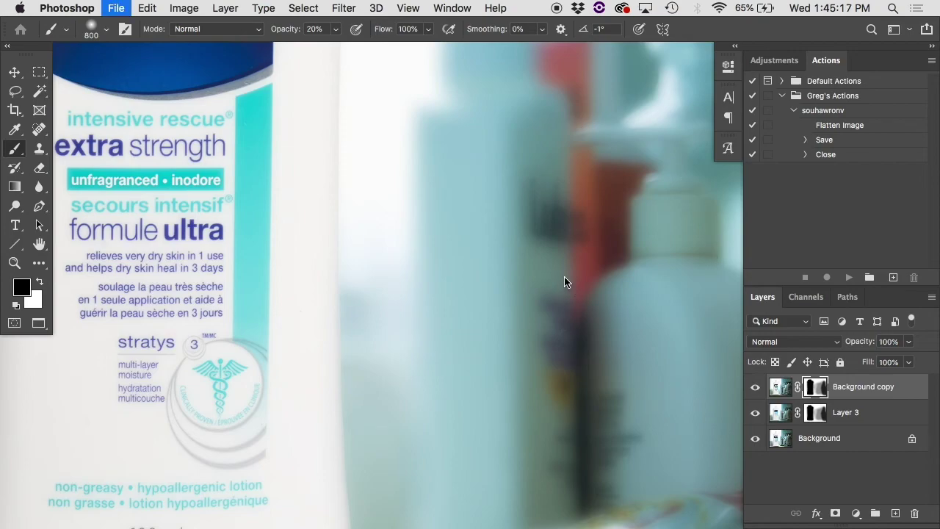
key(ctrl+Tab)
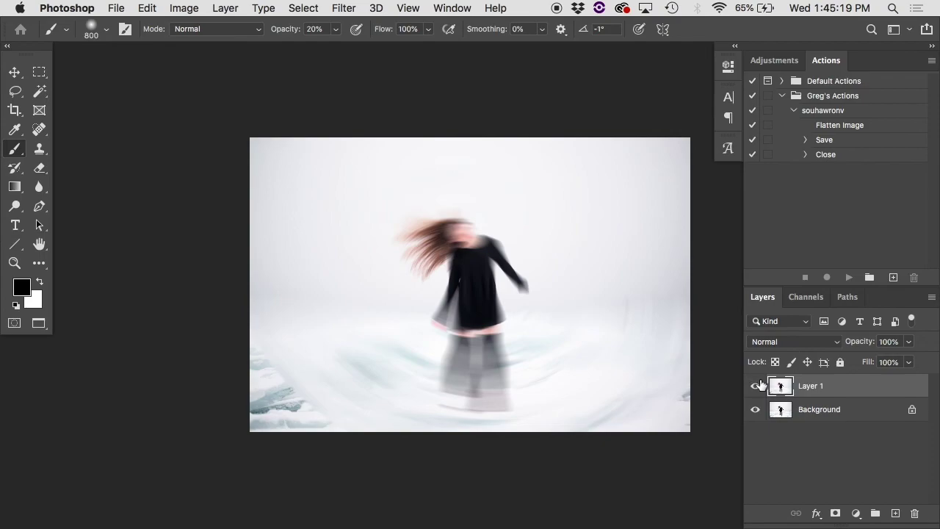
Compare the photo of the woman on the ice with Layer 1 hidden and shown, and close the document without saving
ctrl+click(485, 315)
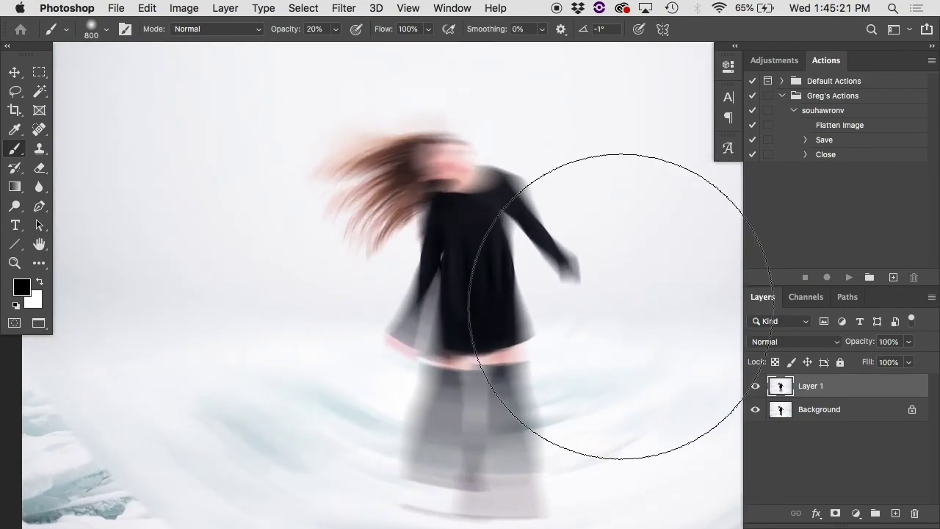
click(757, 387)
scroll(631, 325, down, 2)
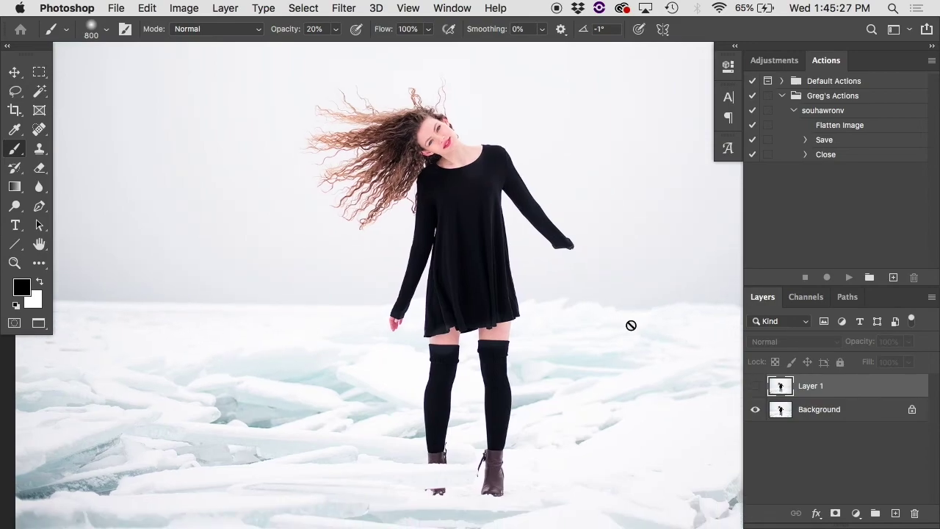
click(756, 387)
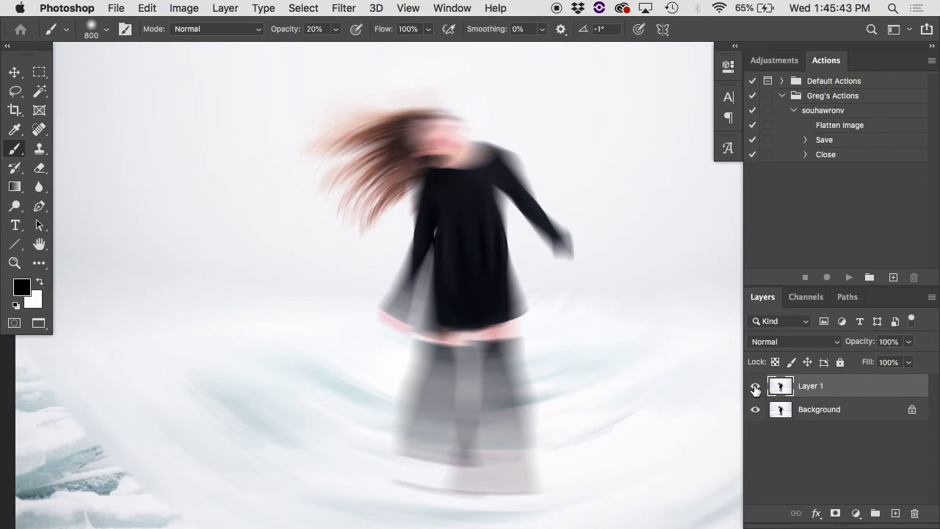
key(super+w)
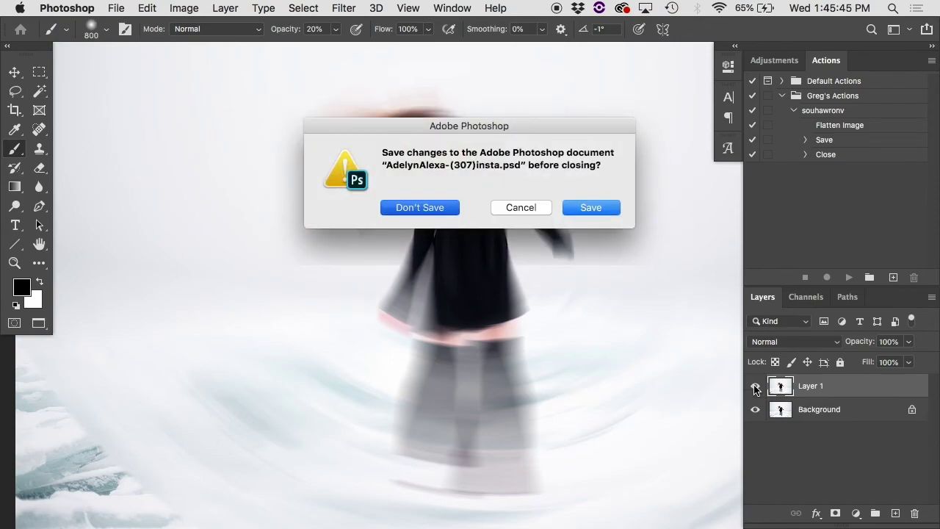
key(super+d)
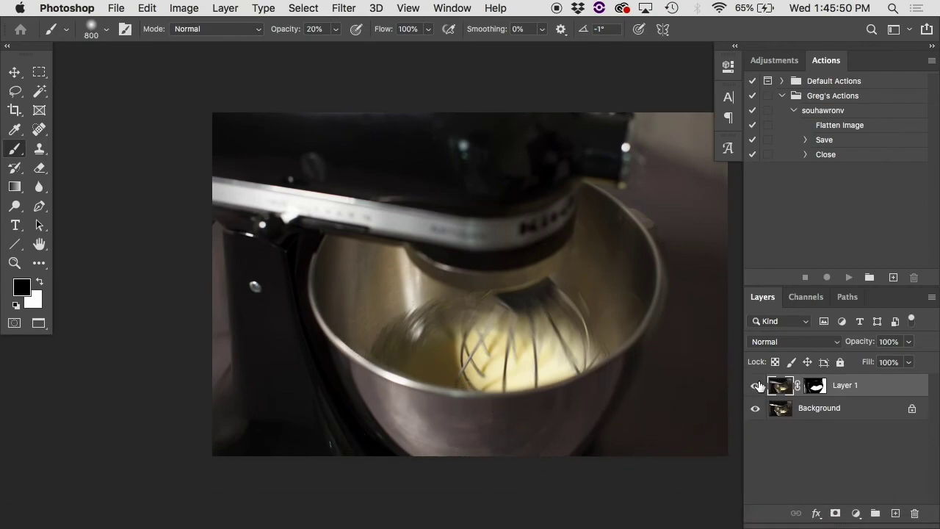
Compare the whisk and bowl in the mixer photo with Layer 1 hidden and shown
click(758, 385)
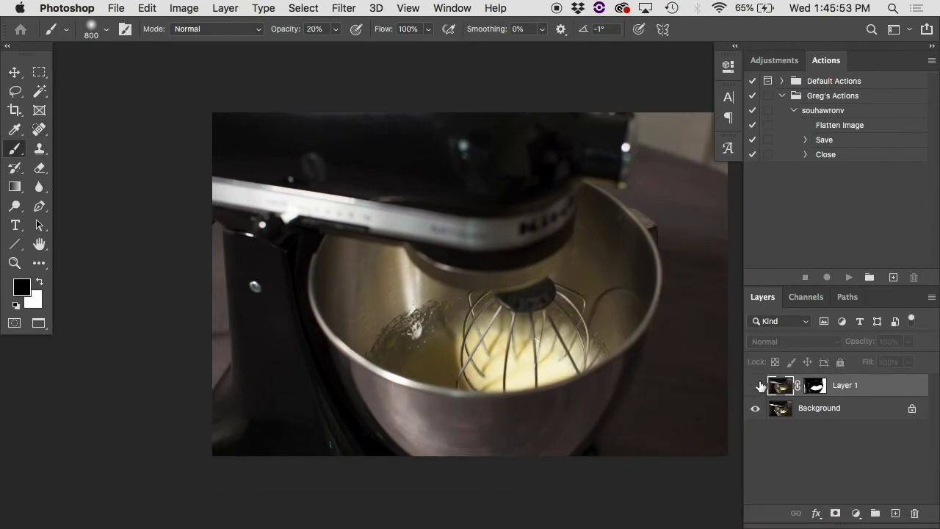
click(758, 385)
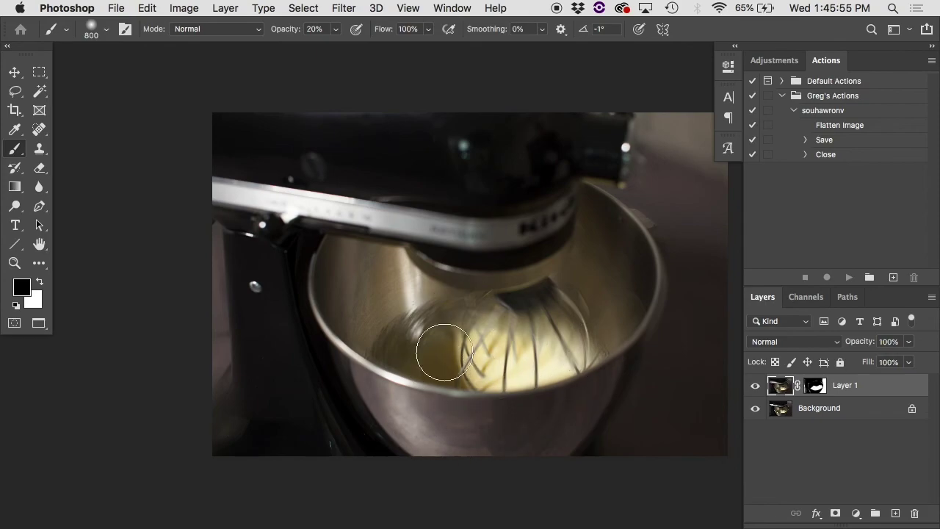
scroll(561, 311, right, 3)
scroll(561, 311, down, 2)
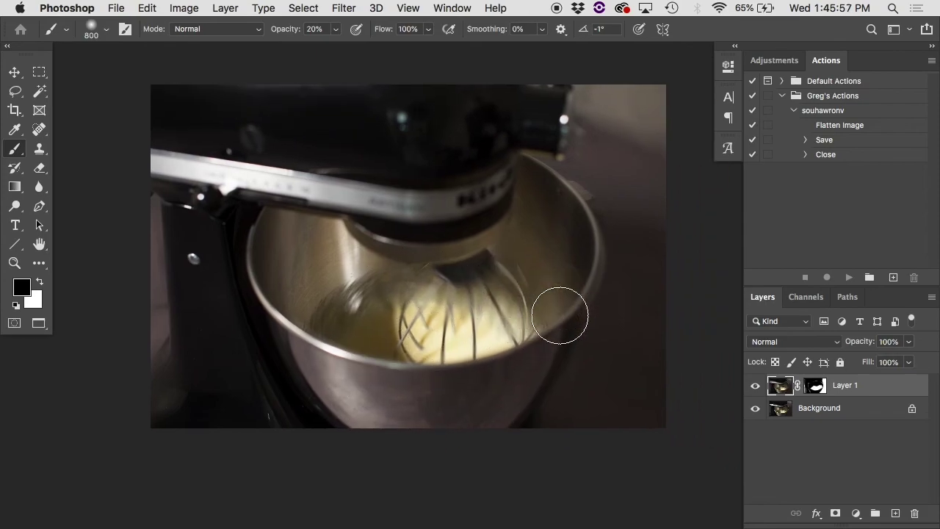
click(757, 385)
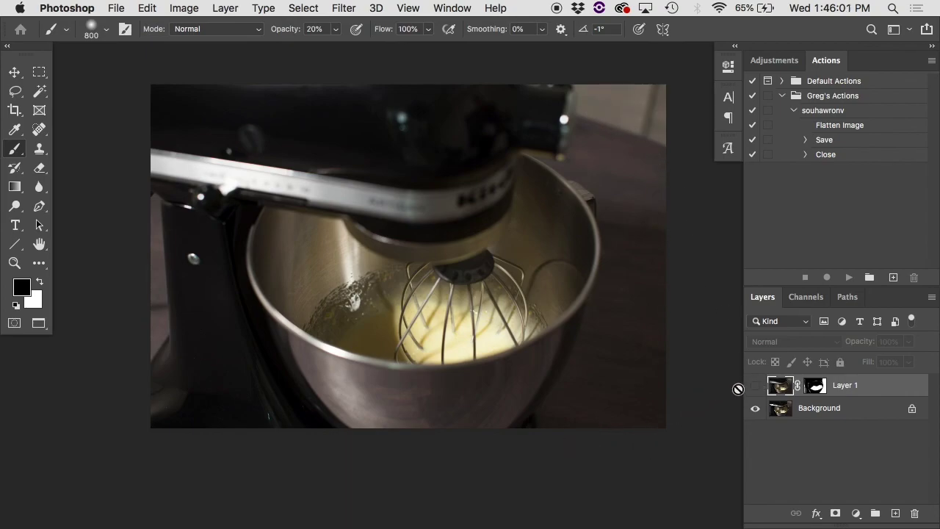
click(755, 385)
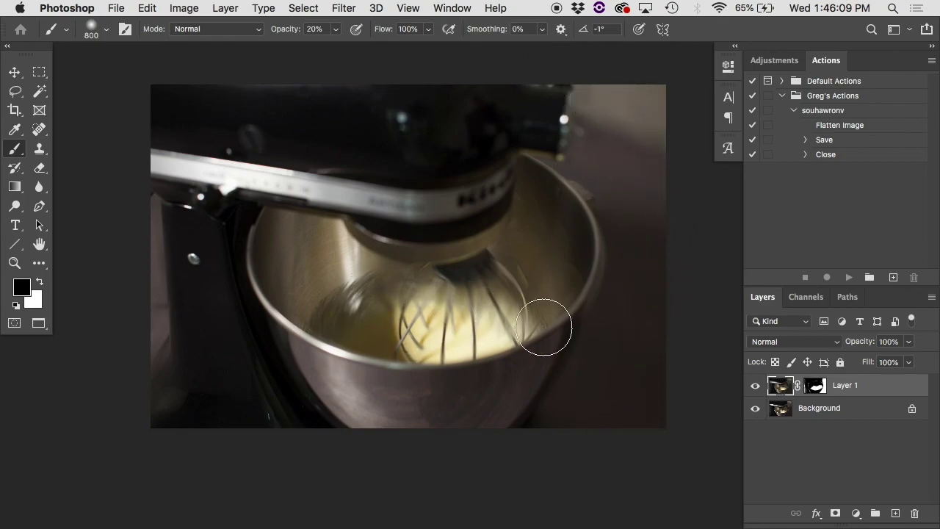
Inspect Layer 1's mask as a selection and on its own, and recheck the mixer photo with the layer hidden and shown
super+click(817, 386)
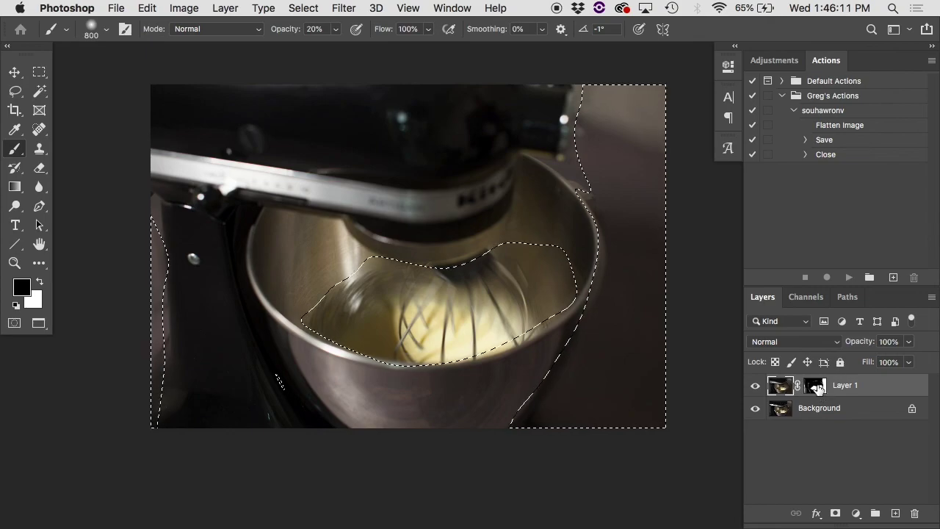
key(super+d)
alt+click(817, 386)
alt+click(817, 386)
click(755, 386)
click(755, 386)
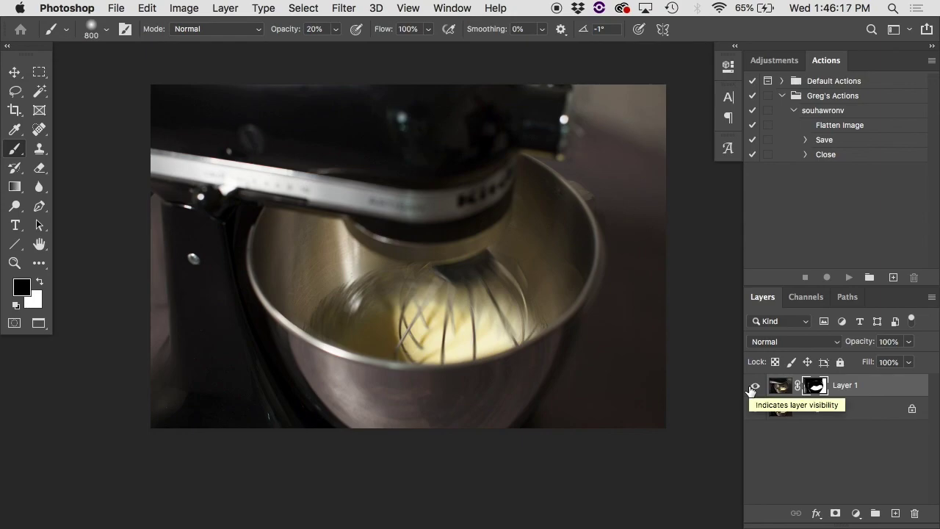
click(754, 387)
click(755, 386)
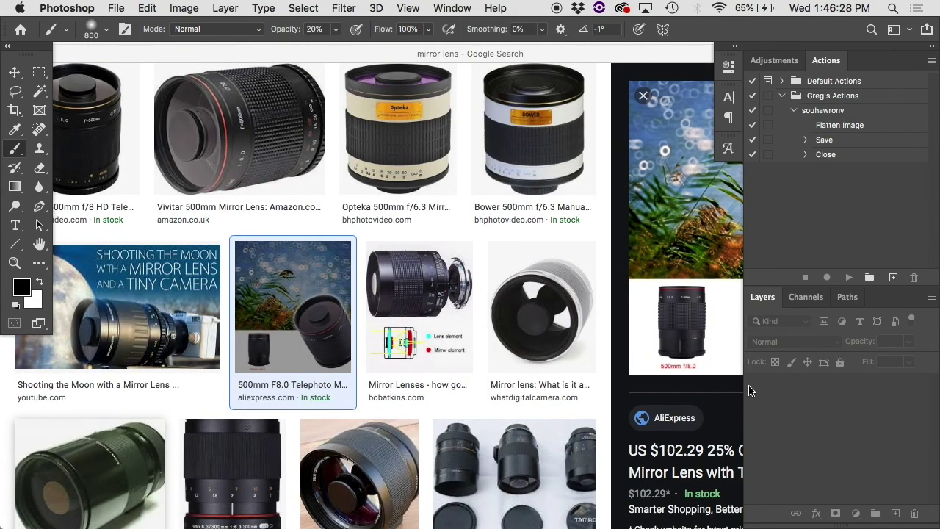